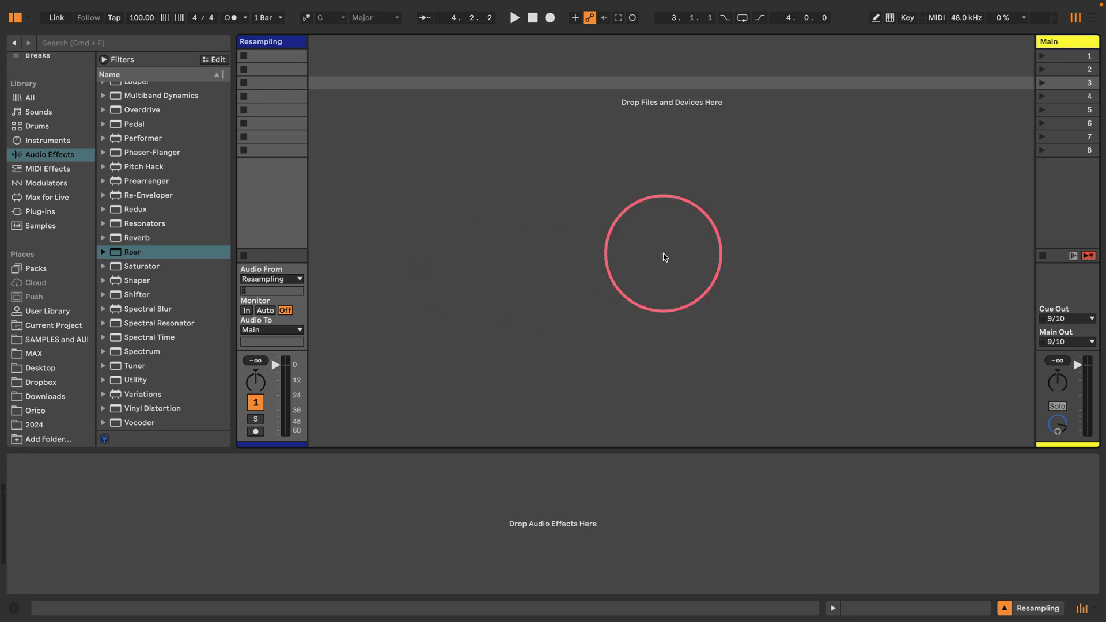
- Insert a return track into the set
right_click(993, 116)
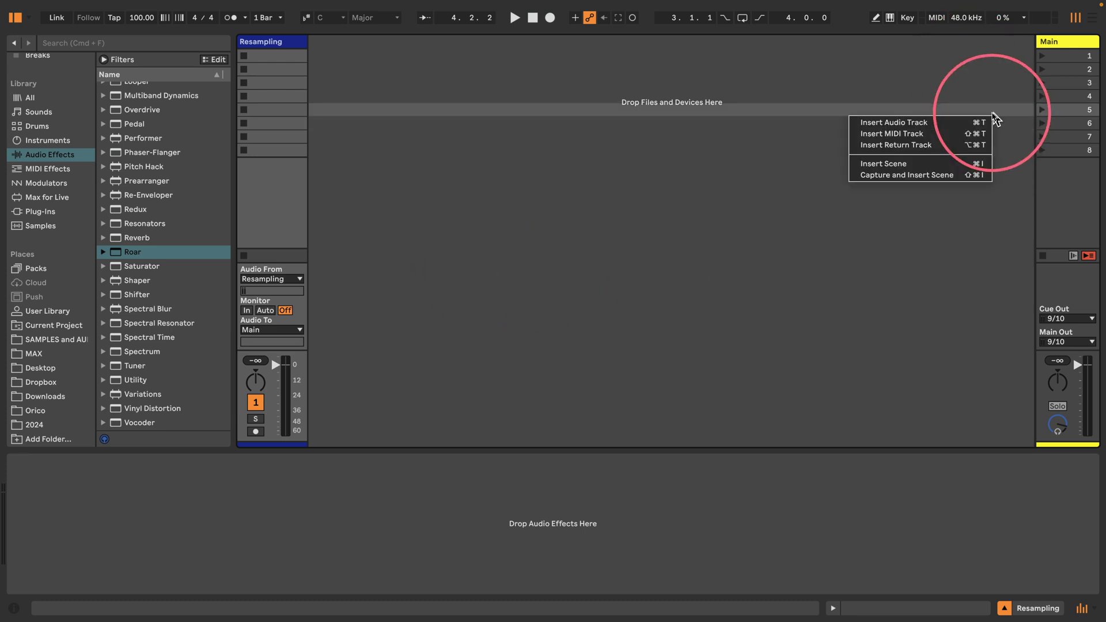
left_click(887, 145)
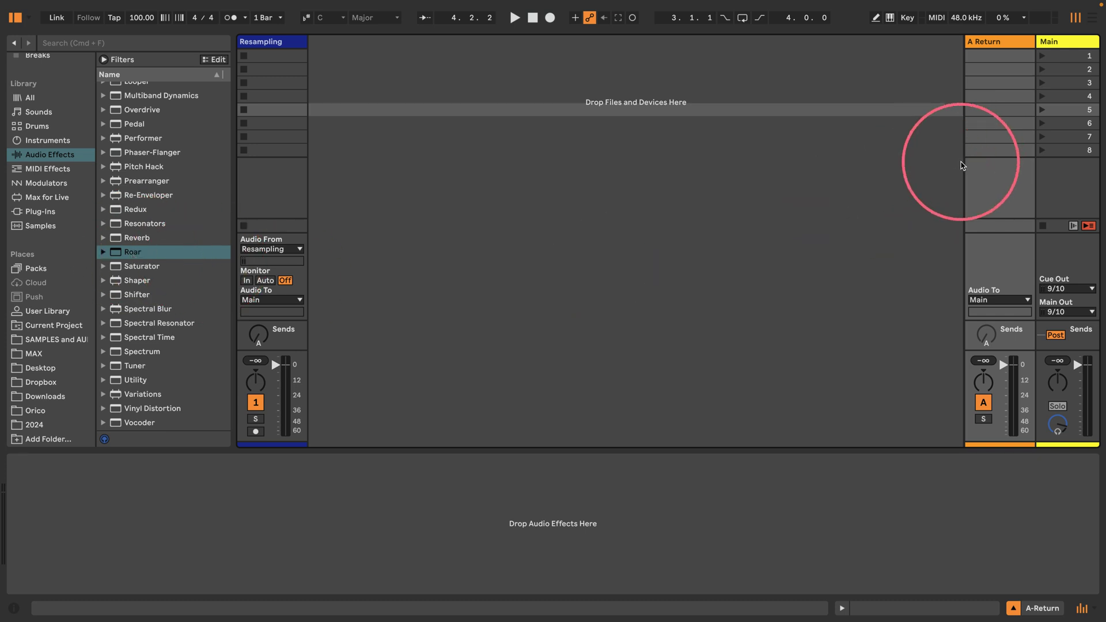
- Add a Limiter to the Main track
left_click(1053, 43)
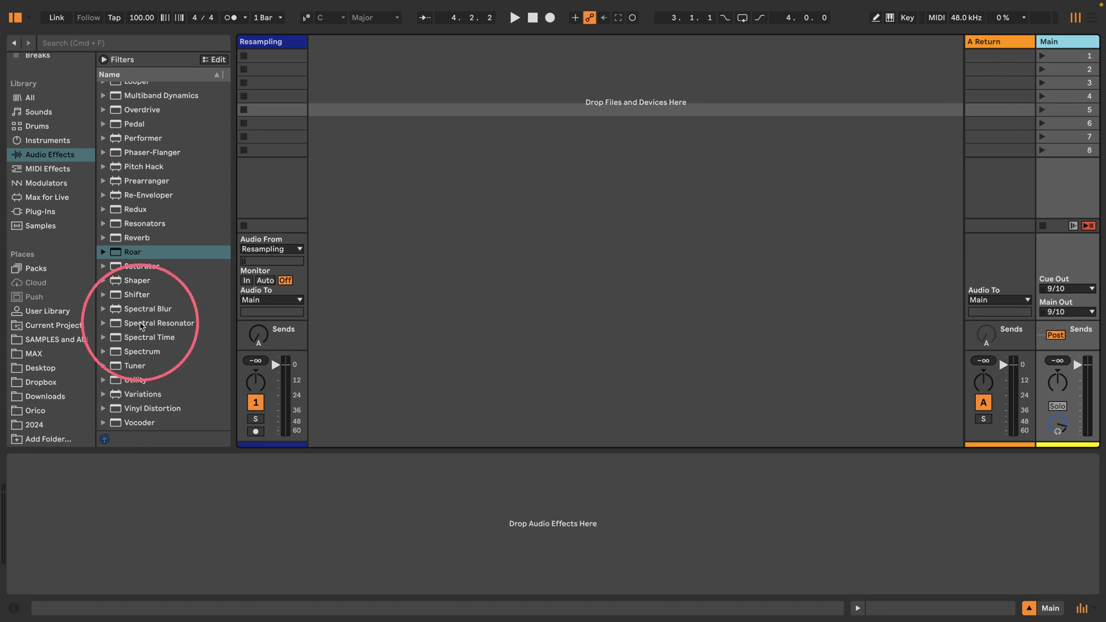
scroll(140, 323, "up", 5)
left_click(139, 255)
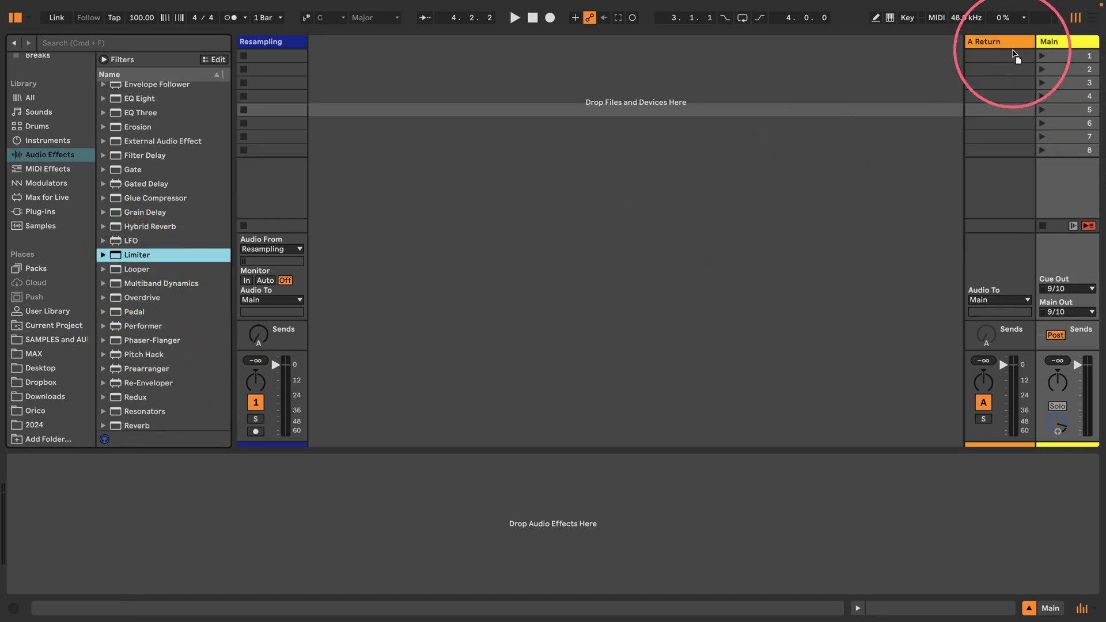
key("Return")
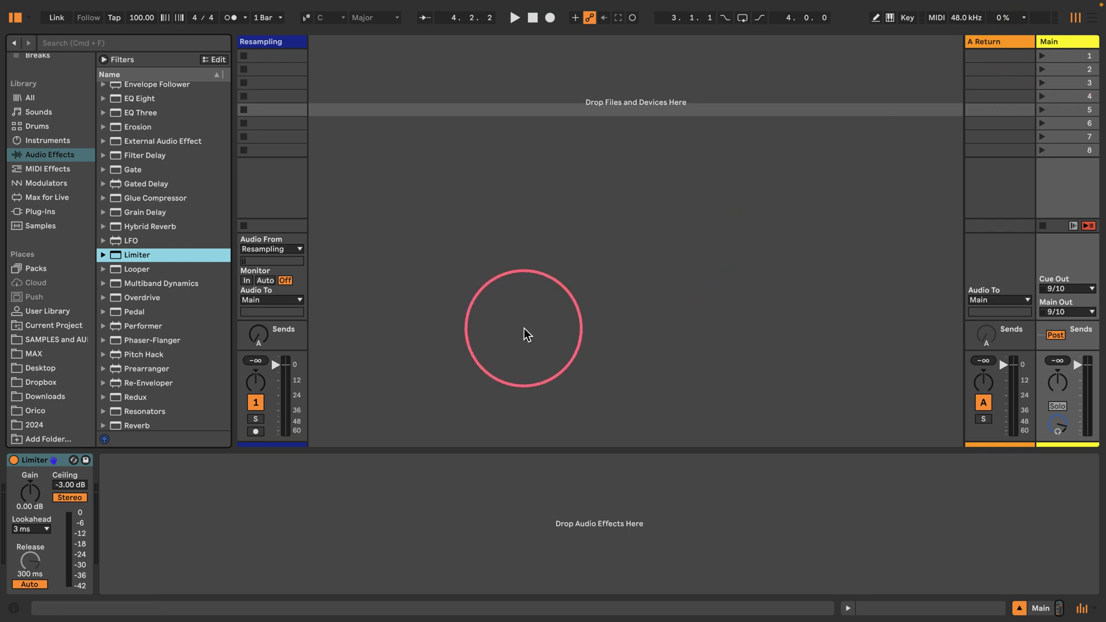
- Rename the return track to Roar and enable all of its sends
left_click(1004, 44)
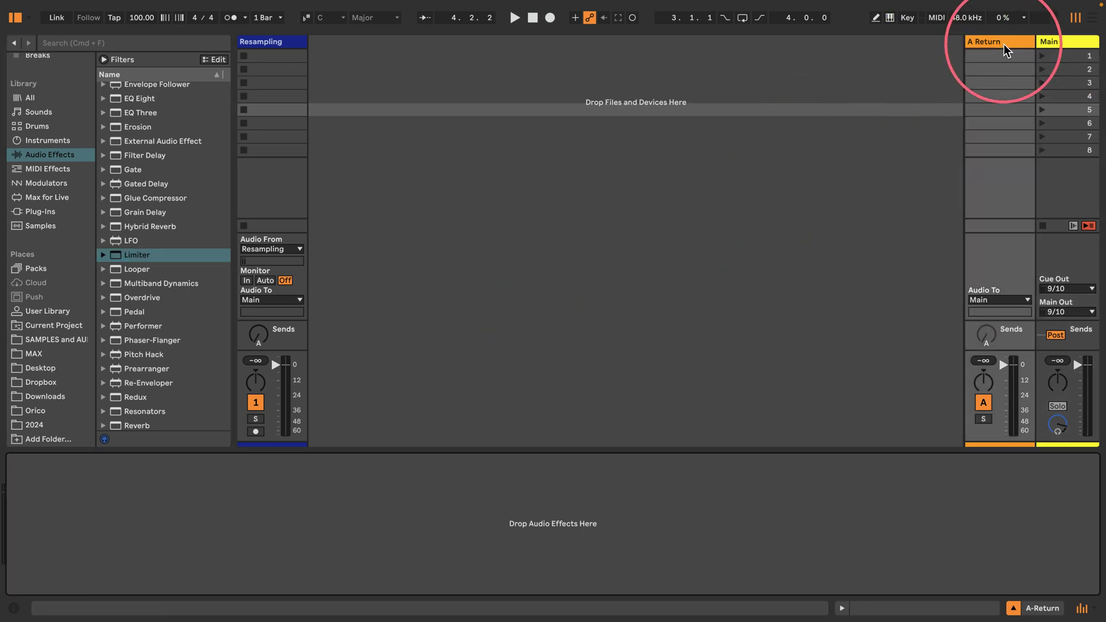
left_click(1004, 50)
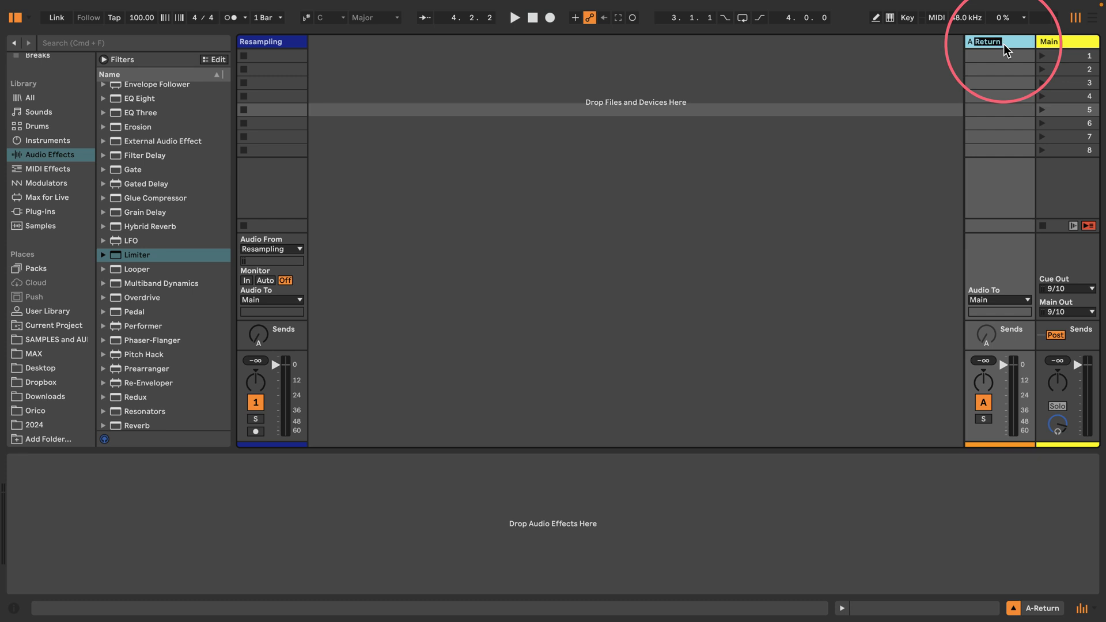
key("Return")
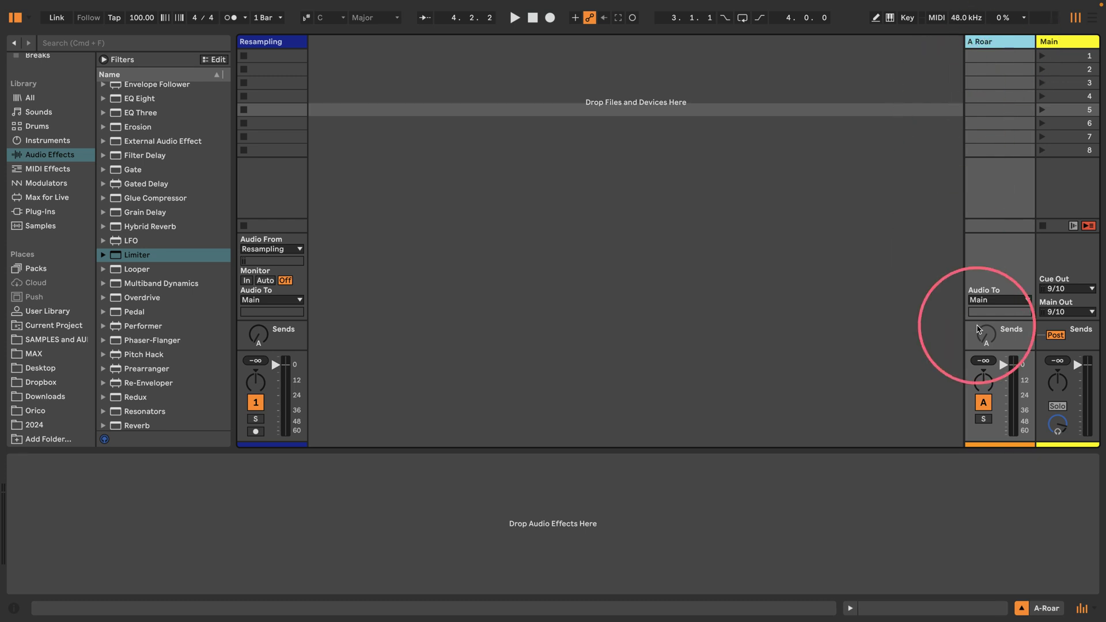
right_click(985, 335)
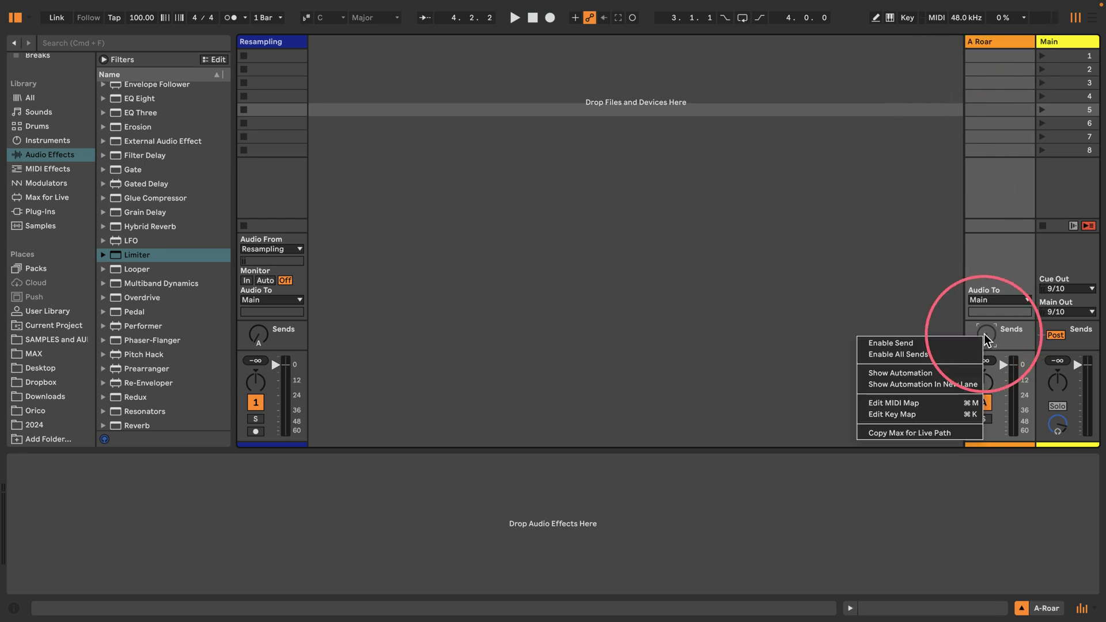
left_click(878, 355)
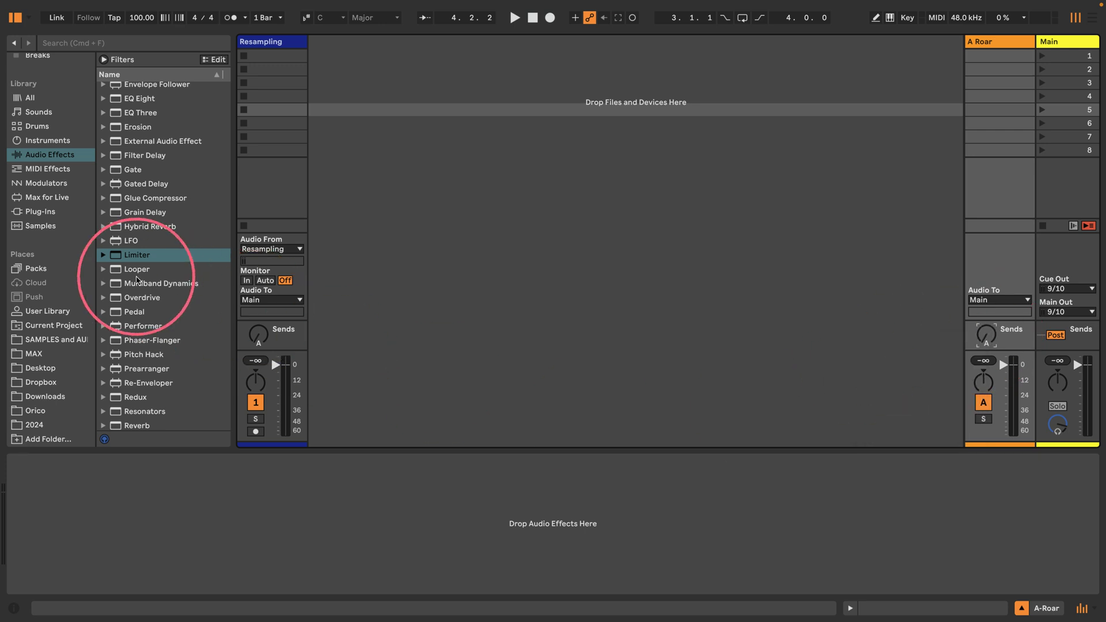
- Load the Roar audio effect onto the A Roar return track
scroll(144, 270, "down", 5)
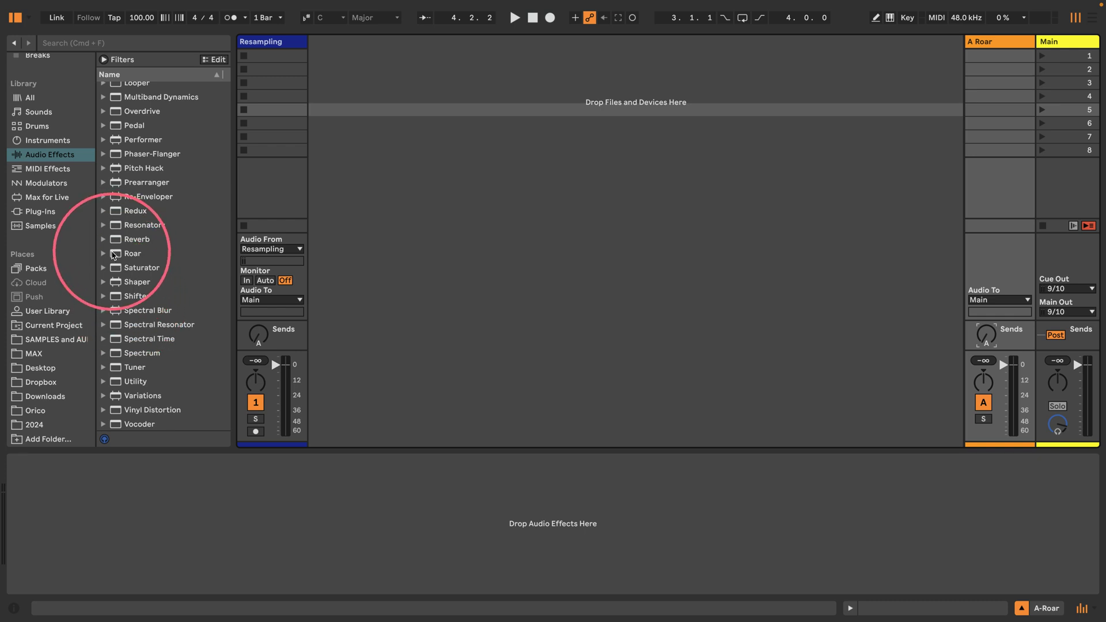
left_click_drag(131, 253, 1000, 52)
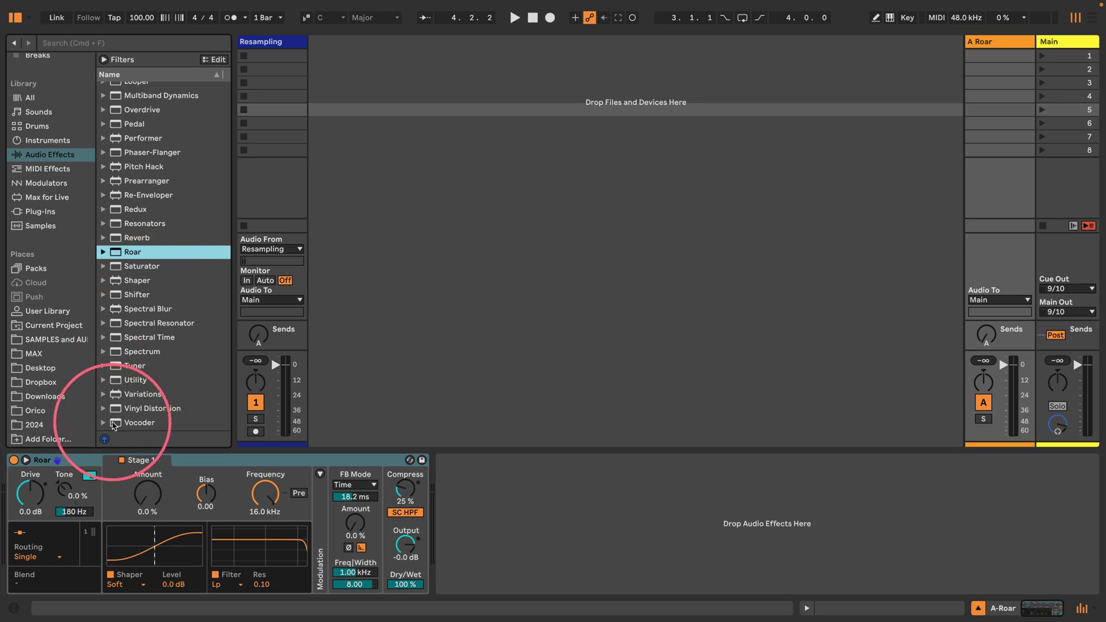
- Place Vinyl Distortion before Roar and set its Crackle Volume to 1.00 and Density to 0.10
left_click(115, 424)
left_click_drag(116, 426, 11, 486)
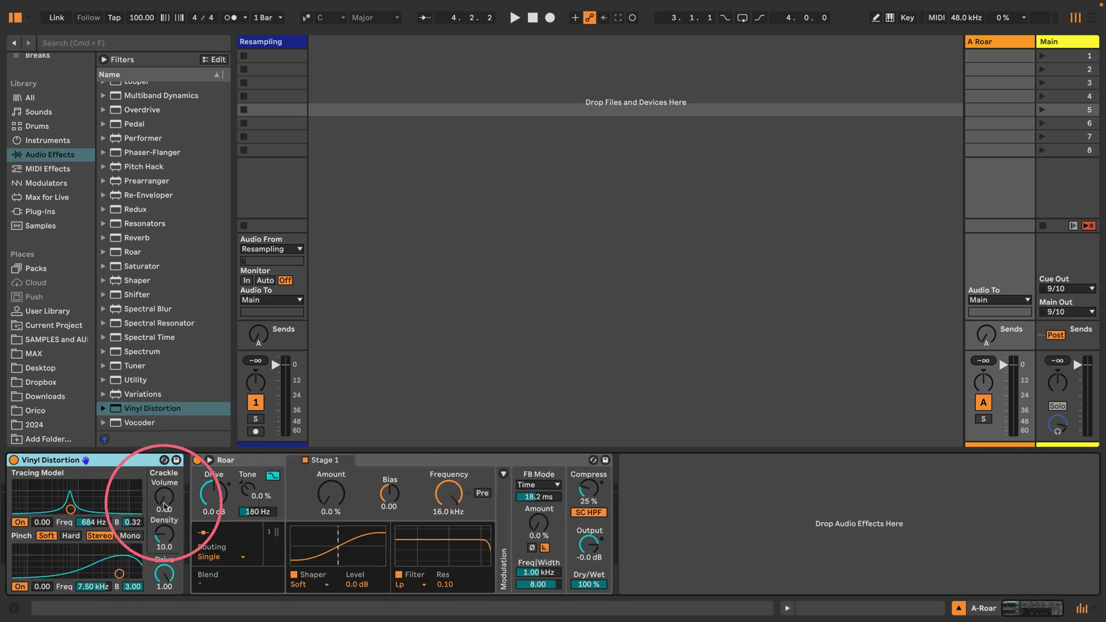
left_click_drag(164, 496, 224, 611)
- Insert a Gate before Roar with Threshold -56.2 dB, Return 0 dB, Hold 1 ms, Release 0.10 ms and Floor -inf dB
scroll(136, 217, "up", 5)
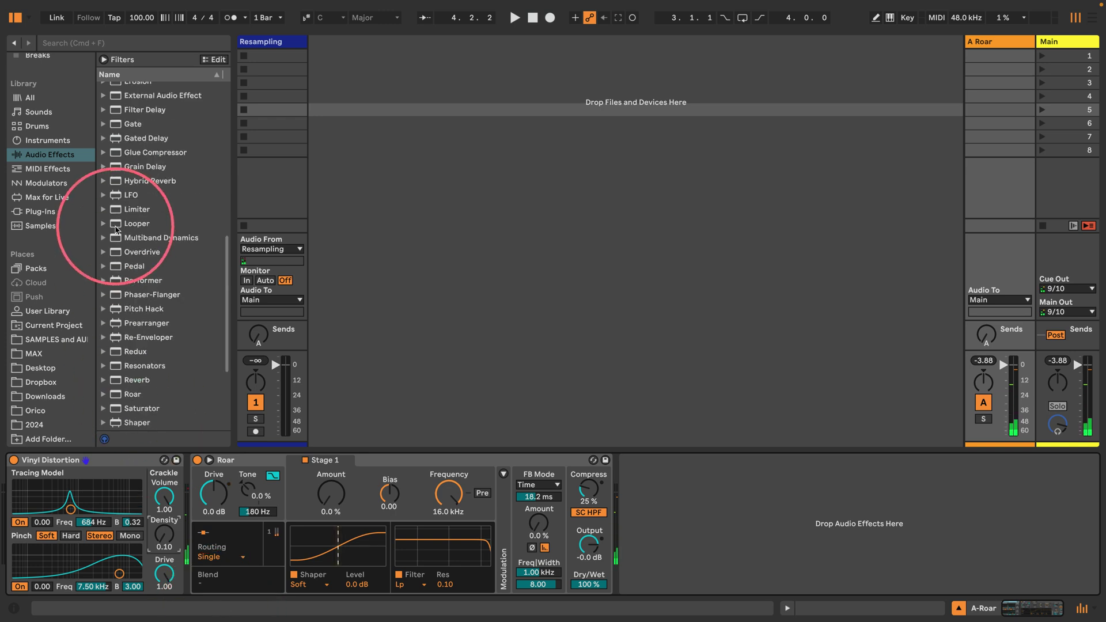
left_click_drag(117, 191, 162, 456)
left_click_drag(290, 574, 290, 612)
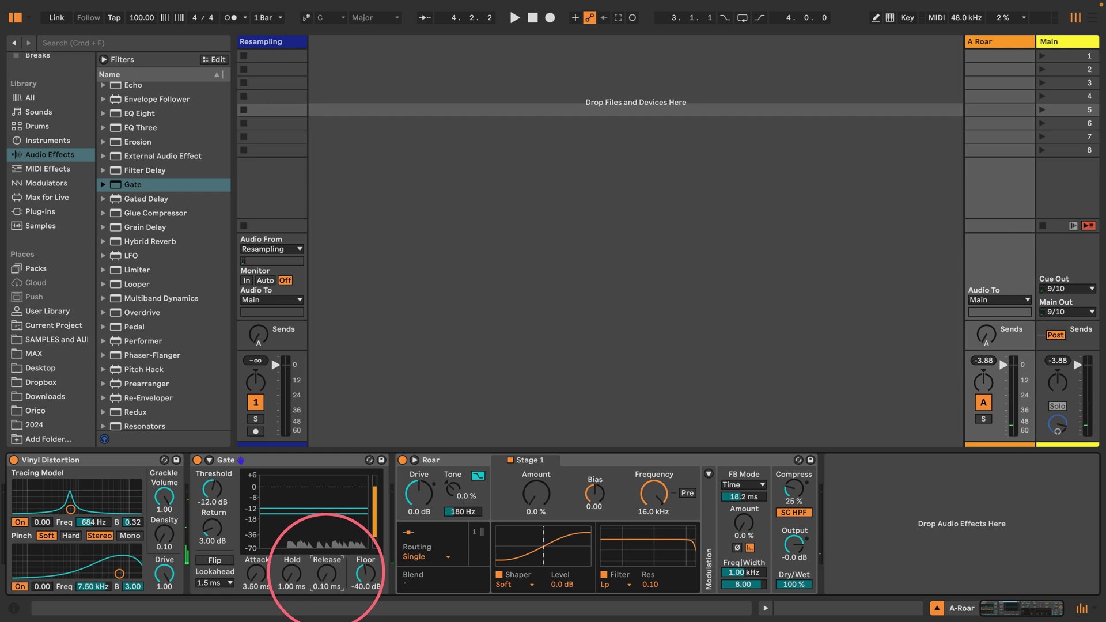
left_click_drag(365, 574, 365, 612)
left_click(210, 529)
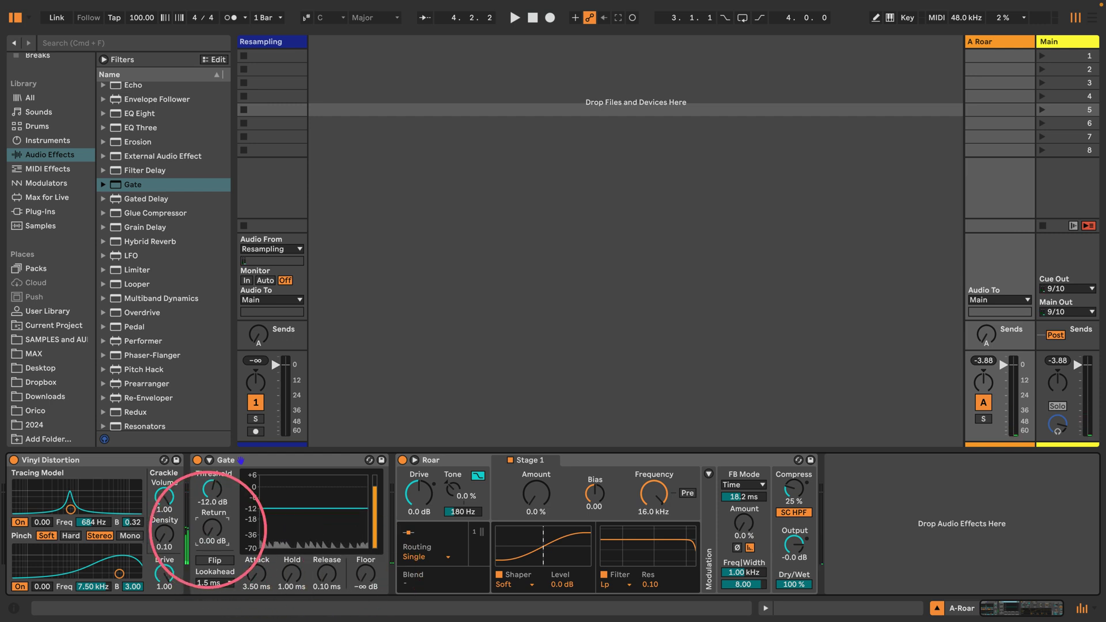
left_click_drag(210, 487, 211, 504)
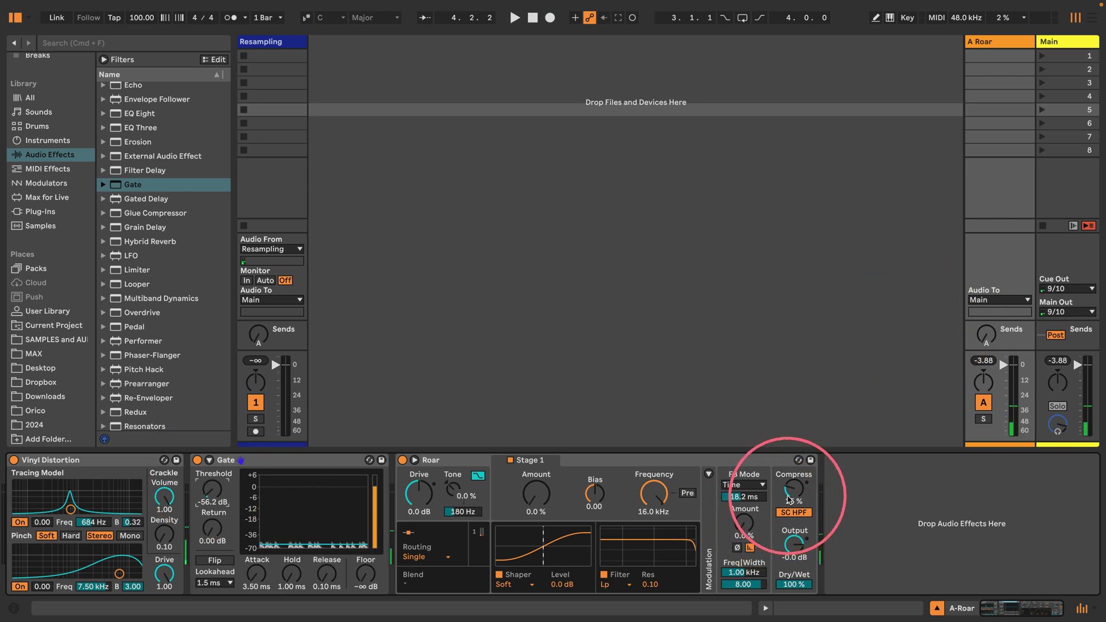
- Set Roar's Compress to 100 % and raise the return track's own send A to about -3 dB
left_click_drag(788, 494, 788, 483)
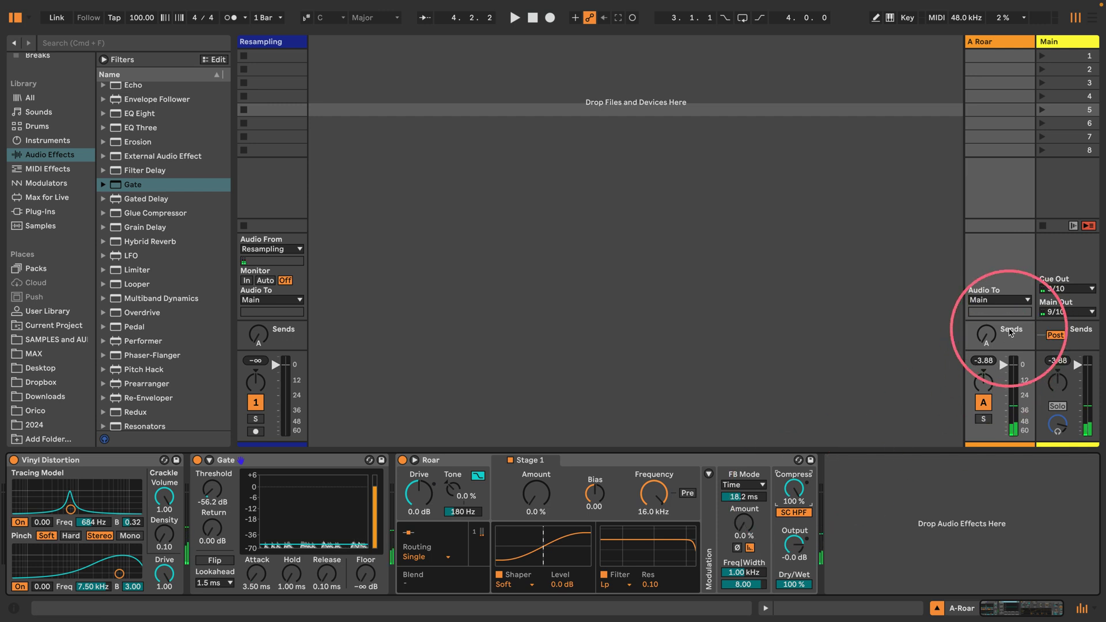
left_click(986, 334)
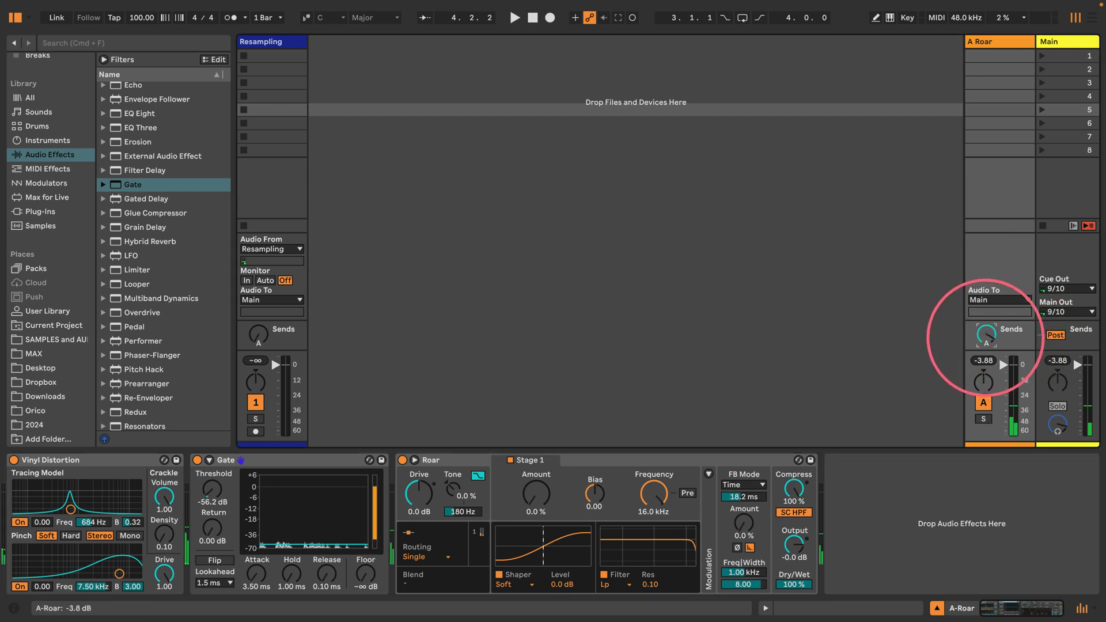
left_click_drag(986, 339, 985, 335)
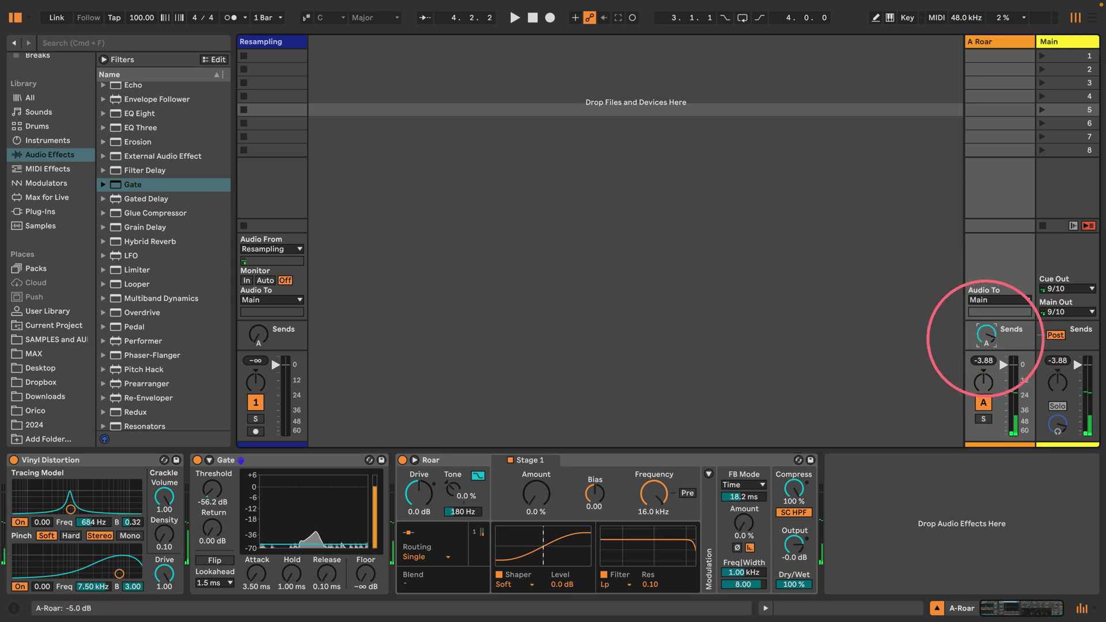
left_click_drag(985, 335, 985, 340)
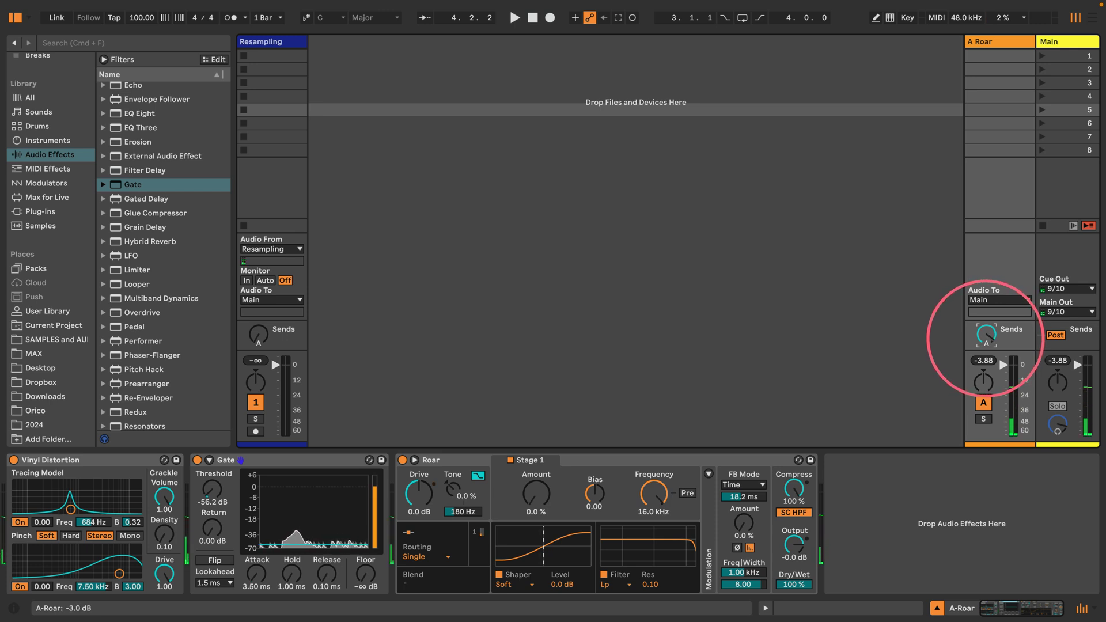
- Set Roar's Drive to 14 dB and stage 1 filter Frequency to 5.37 kHz, while adjusting the return's feedback send
left_click_drag(420, 494, 420, 494)
left_click_drag(978, 334, 977, 338)
mouse_move(419, 494)
left_mouse_down()
mouse_move(419, 481)
mouse_move(424, 496)
left_mouse_up()
mouse_move(653, 492)
left_mouse_down()
mouse_move(654, 509)
mouse_move(653, 478)
left_mouse_up()
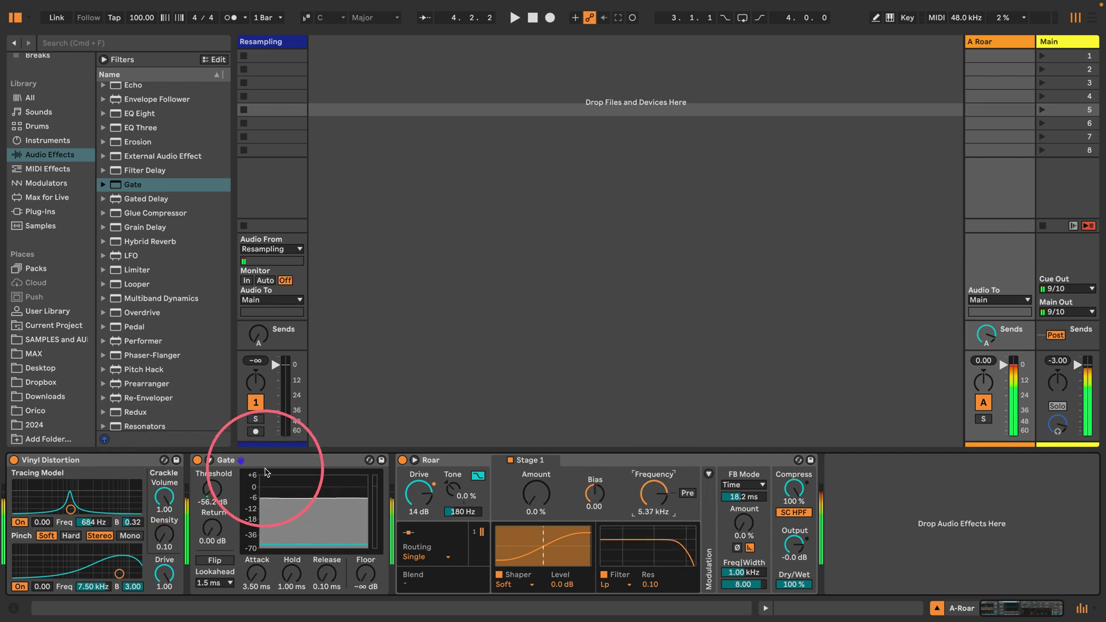
- Delete the Gate from the A Roar return track
left_click(263, 465)
key("Delete")
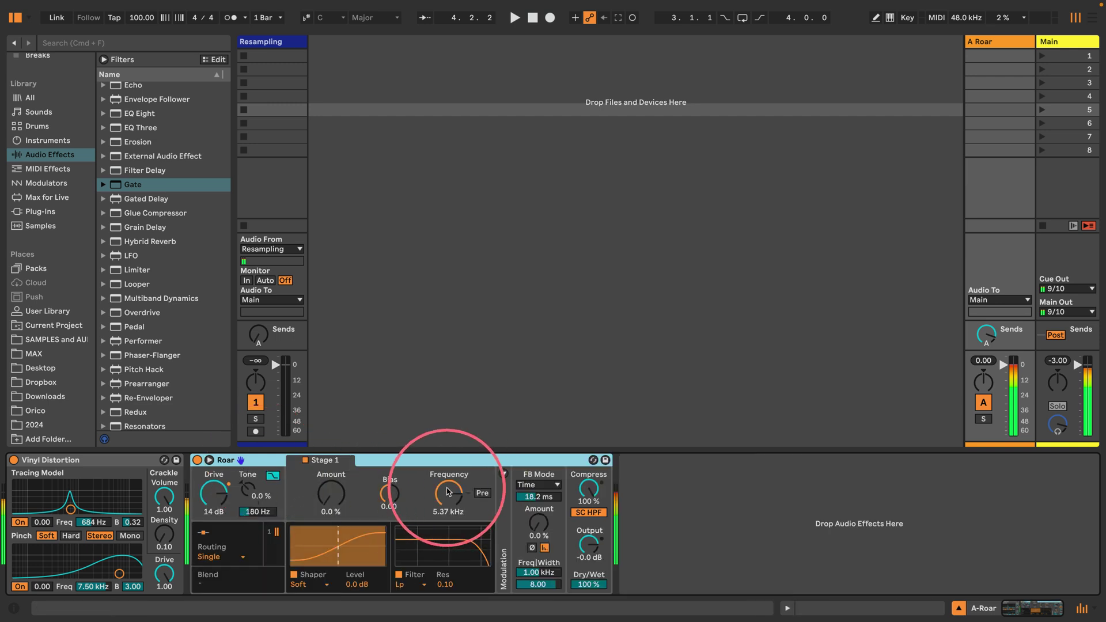
- Lower Roar's stage 1 filter Frequency to 4.08 kHz and enlarge the device's expanded view to show the modulation sources
mouse_move(448, 492)
left_mouse_down()
mouse_move(448, 504)
mouse_move(449, 484)
left_mouse_up()
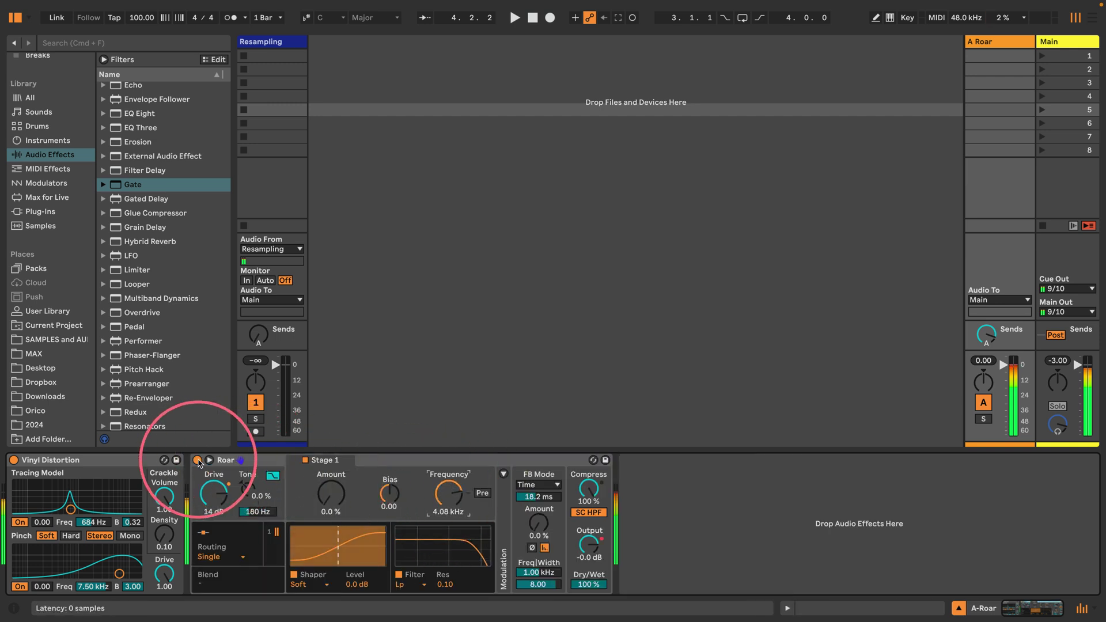
left_click(209, 460)
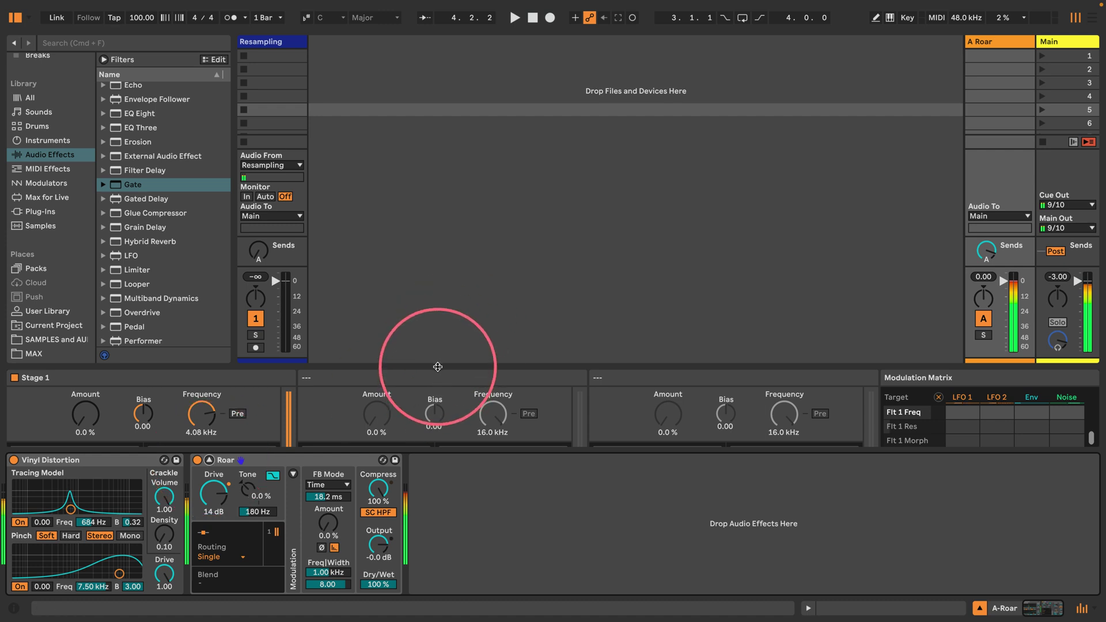
left_click_drag(434, 364, 434, 134)
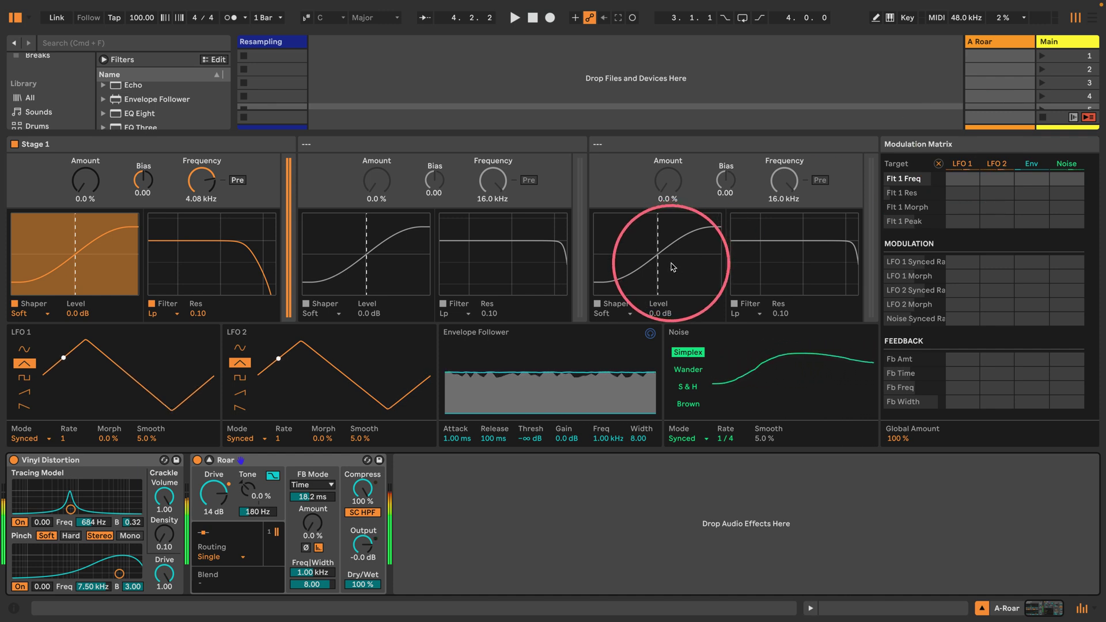
- Set the stage 1 filter Frequency to 3.28 kHz, keep Bias at 0.00 and modulate Shaper 1 Bias with LFO 1 at 47
mouse_move(142, 194)
left_mouse_down()
mouse_move(141, 180)
mouse_move(198, 172)
left_mouse_up()
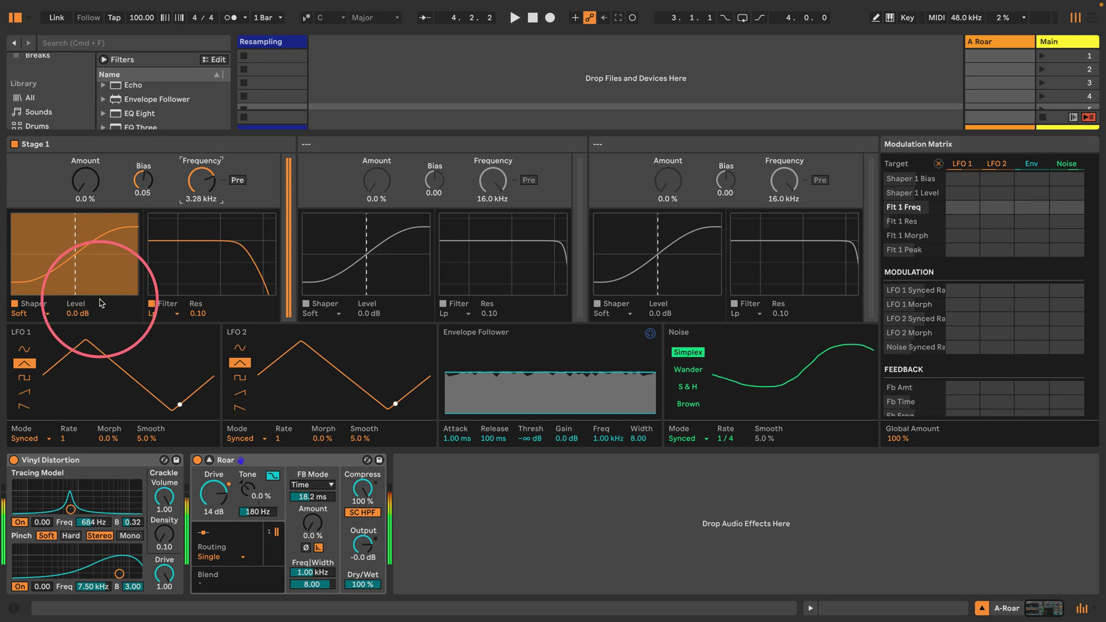
left_click(145, 185)
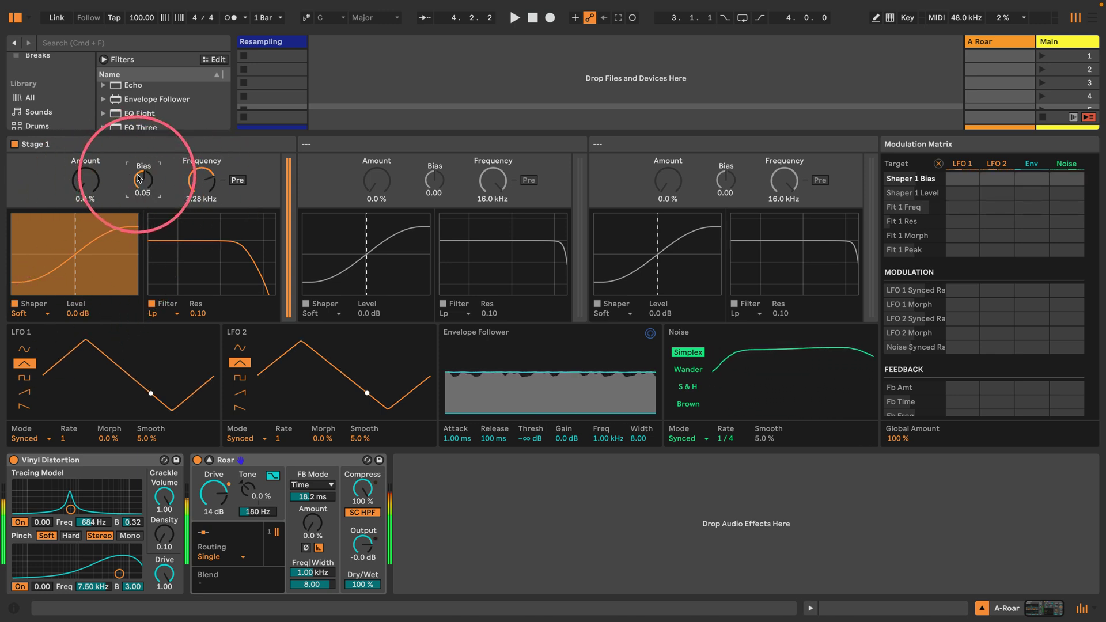
left_click_drag(142, 182, 143, 170)
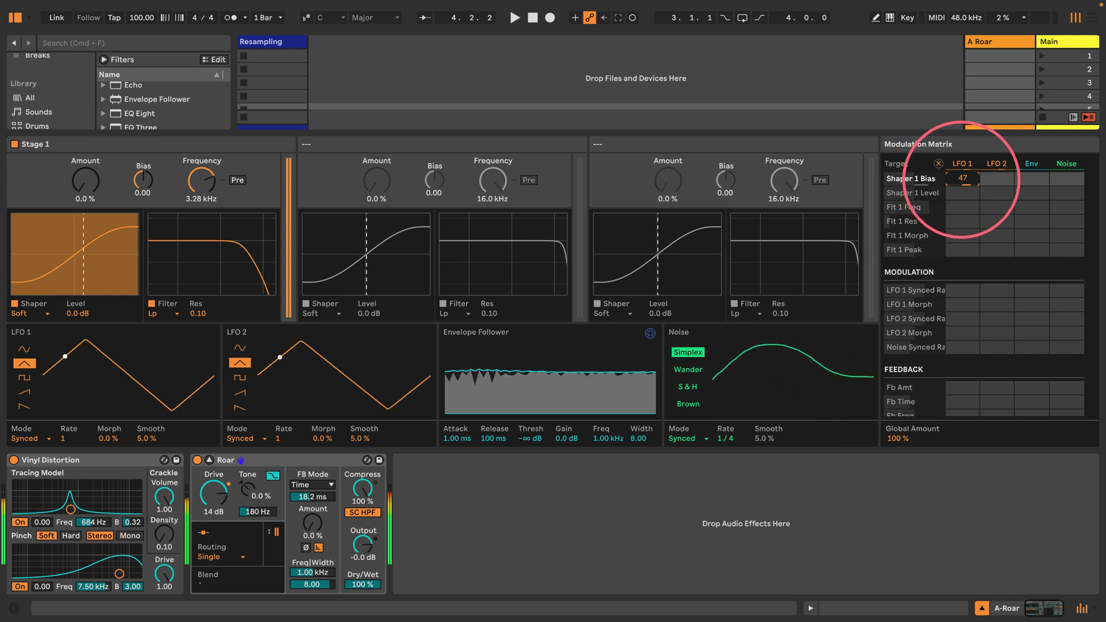
- Arm the Resampling track, start recording into its first clip slot and show the recording clip's waveform
left_click_drag(363, 132, 363, 388)
left_click(256, 348)
left_click(259, 56)
key("Return")
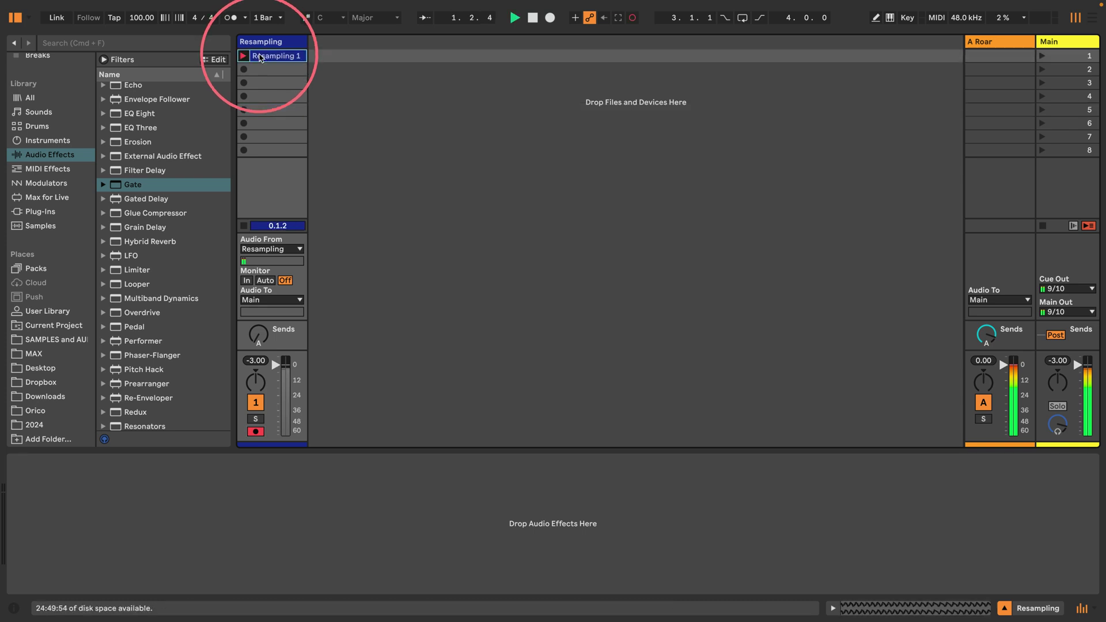
double_click(260, 56)
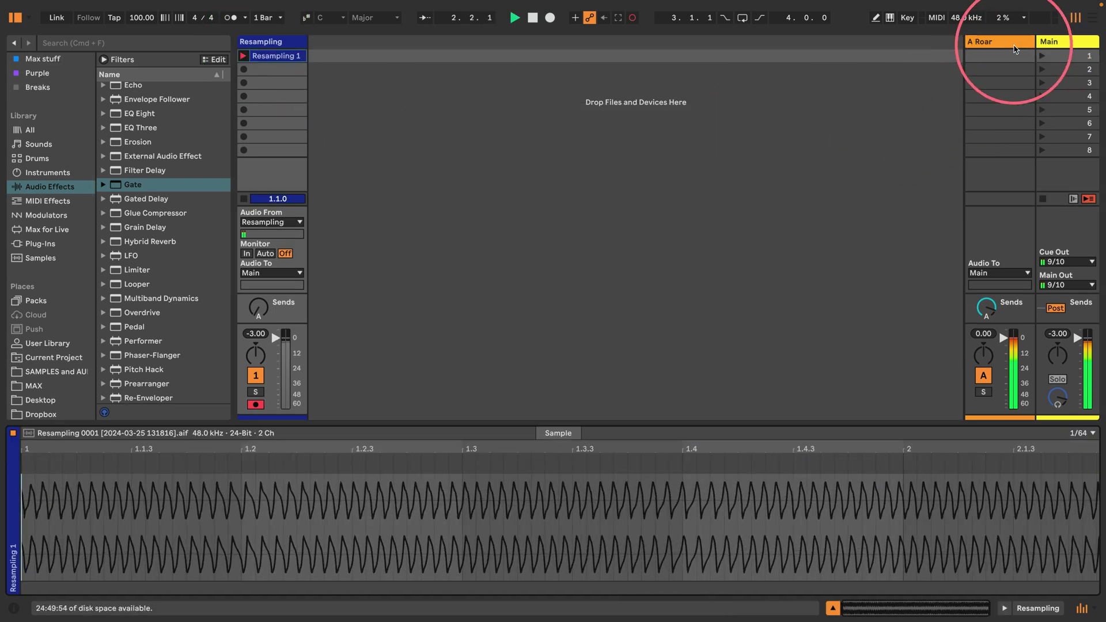
- On the A Roar track, set Roar's stage 1 filter Frequency to 788 Hz and modulate it with LFO 2 at 58
left_click(1009, 42)
left_click_drag(461, 366, 469, 109)
mouse_move(201, 157)
left_mouse_down()
mouse_move(201, 173)
mouse_move(201, 148)
left_mouse_up()
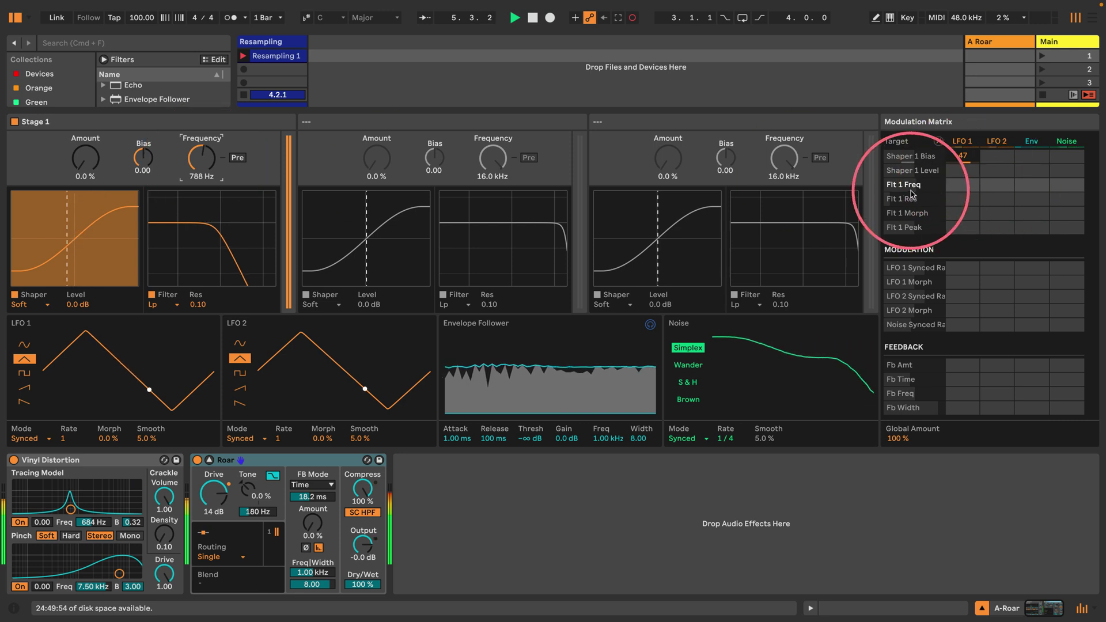
left_click_drag(1000, 190, 999, 159)
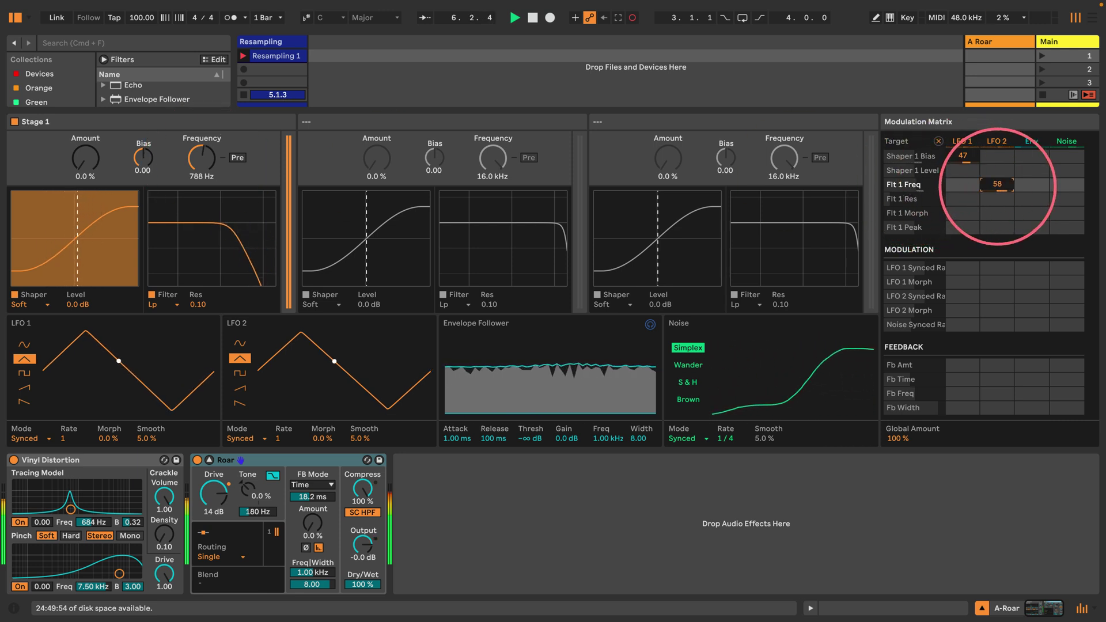
- Raise the stage 1 shaper Amount to 24 % and switch Roar's routing to Multi Band
left_click_drag(87, 179, 86, 172)
left_click(218, 557)
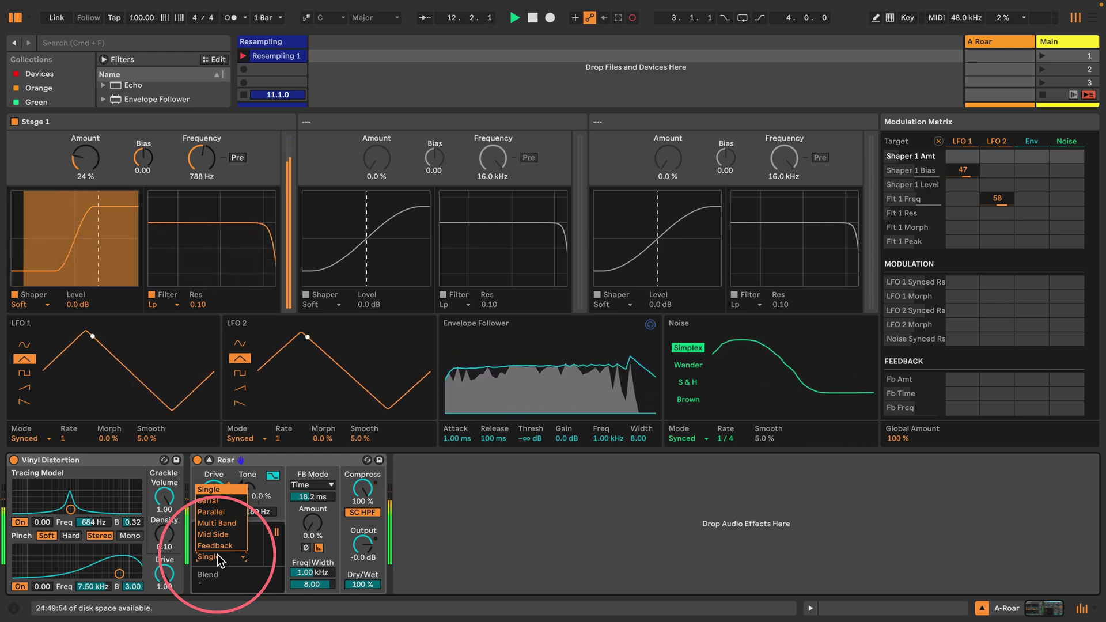
left_click(218, 524)
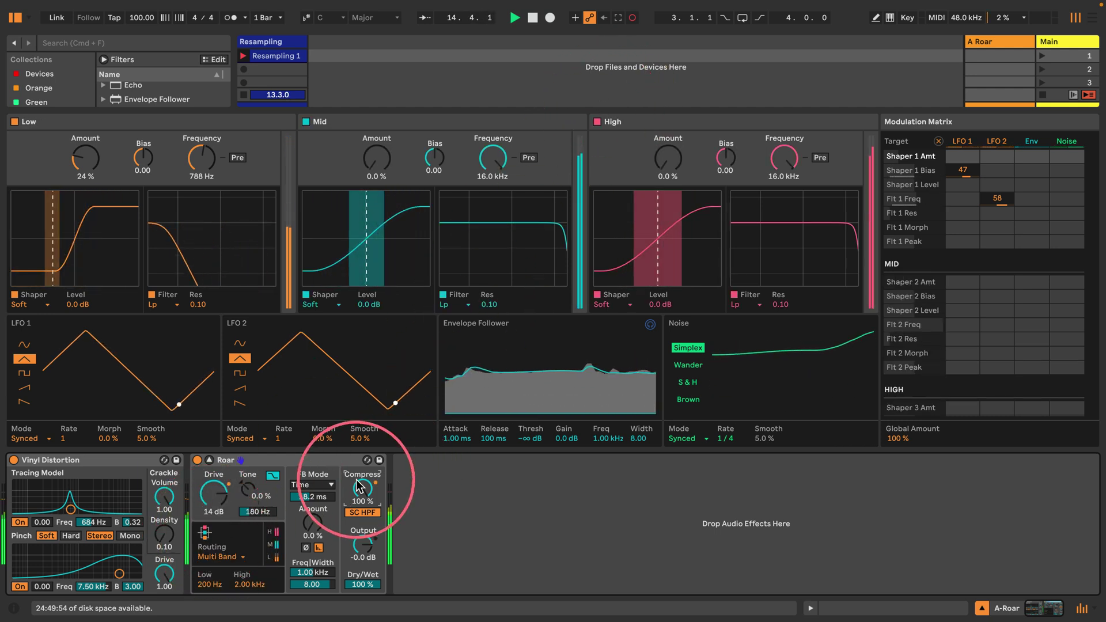
- Set the Mid band's Amount to 17 %, Bias to 0.32 and filter Frequency to 981 Hz, modulating that frequency with Noise at 52
left_click_drag(376, 158, 376, 135)
left_click_drag(429, 159, 377, 156)
left_click_drag(483, 149, 485, 155)
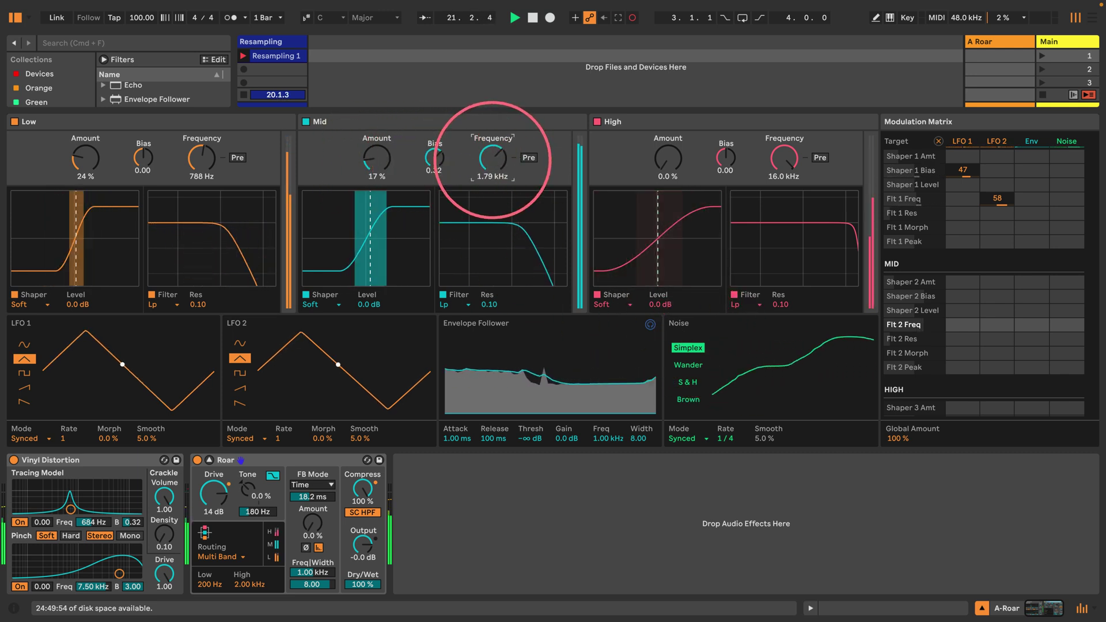
left_click_drag(1067, 326, 1067, 312)
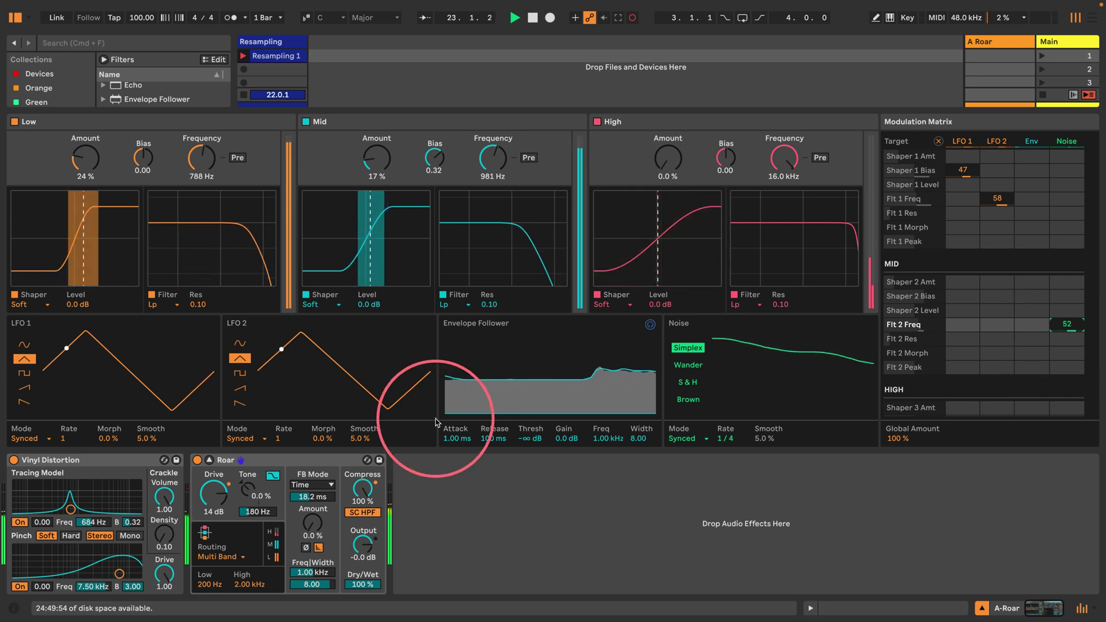
- Switch Roar's Noise modulator to Free mode and set its Rate to 0.24 Hz
left_click(685, 439)
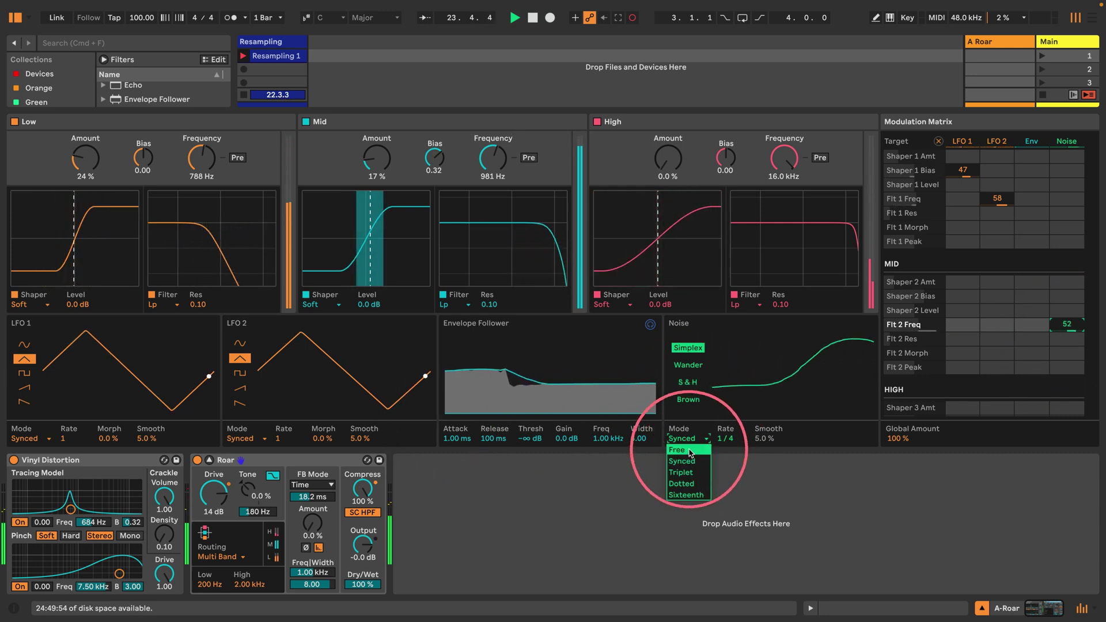
left_click(676, 450)
left_click(730, 438)
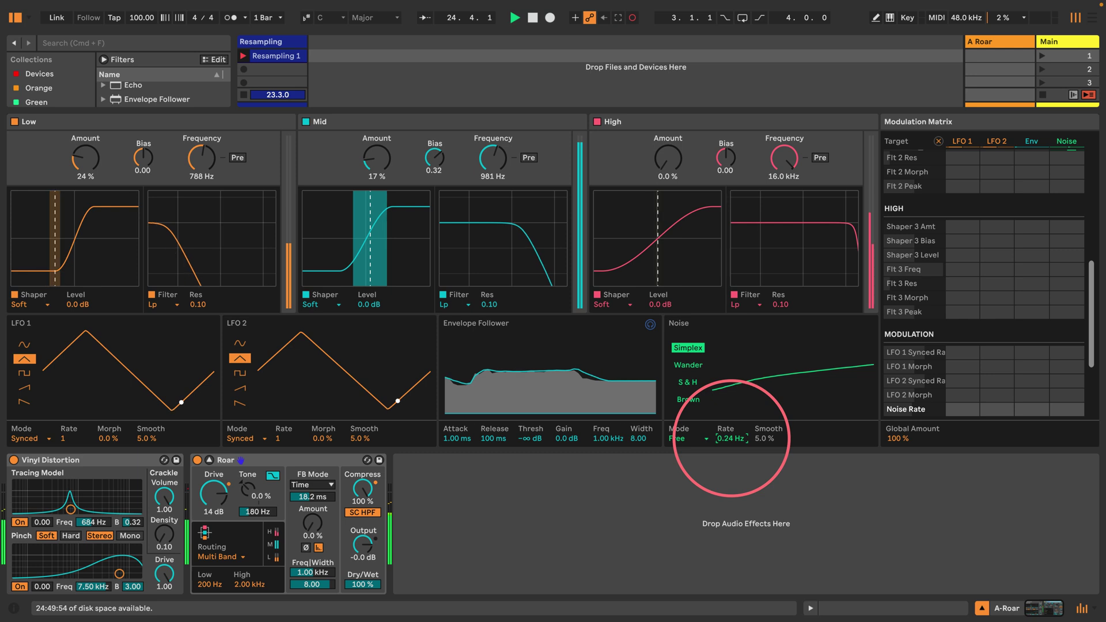
- Raise the Mid shaper Amount to 39 %, and set the High band's filter Frequency to 211 Hz and shaper Amount to 32 %
left_click(376, 158)
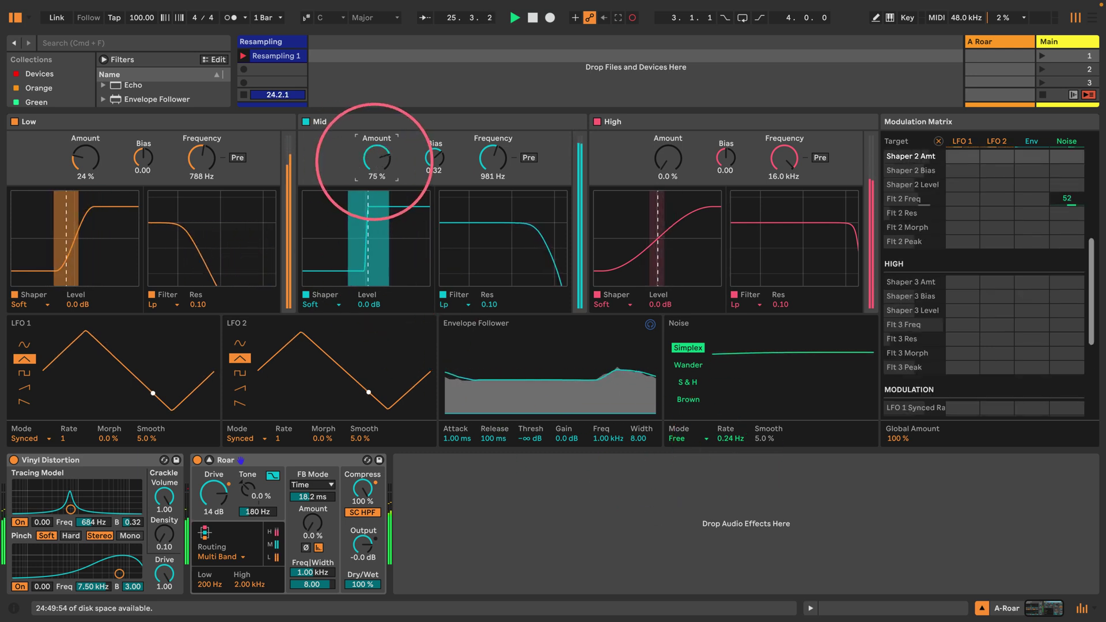
left_click_drag(374, 162, 375, 171)
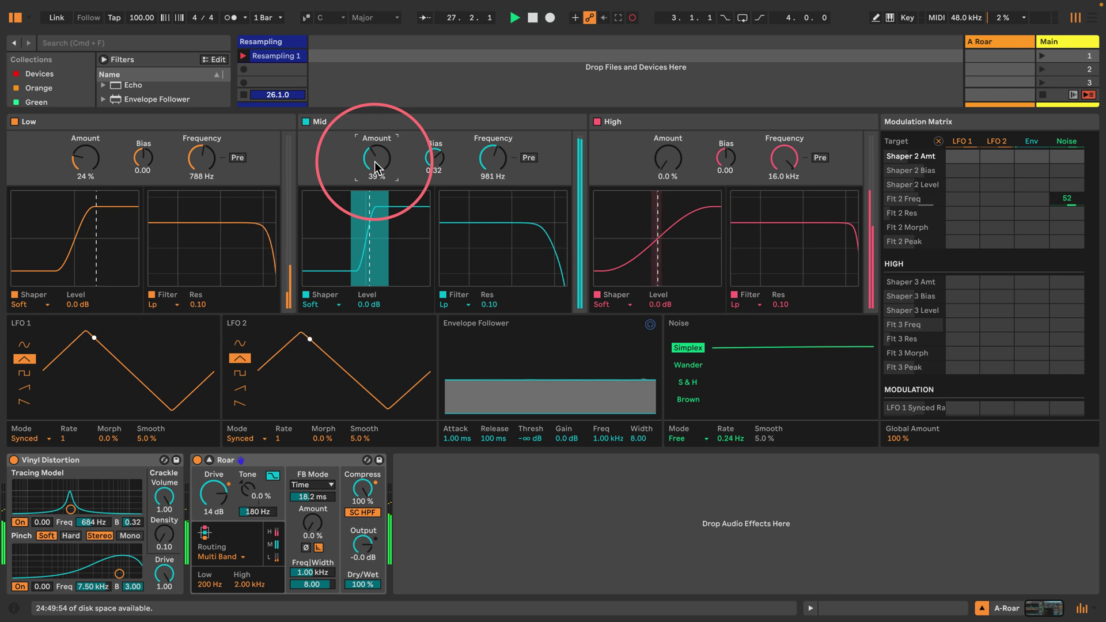
left_click_drag(772, 165, 777, 152)
left_click_drag(667, 154, 670, 154)
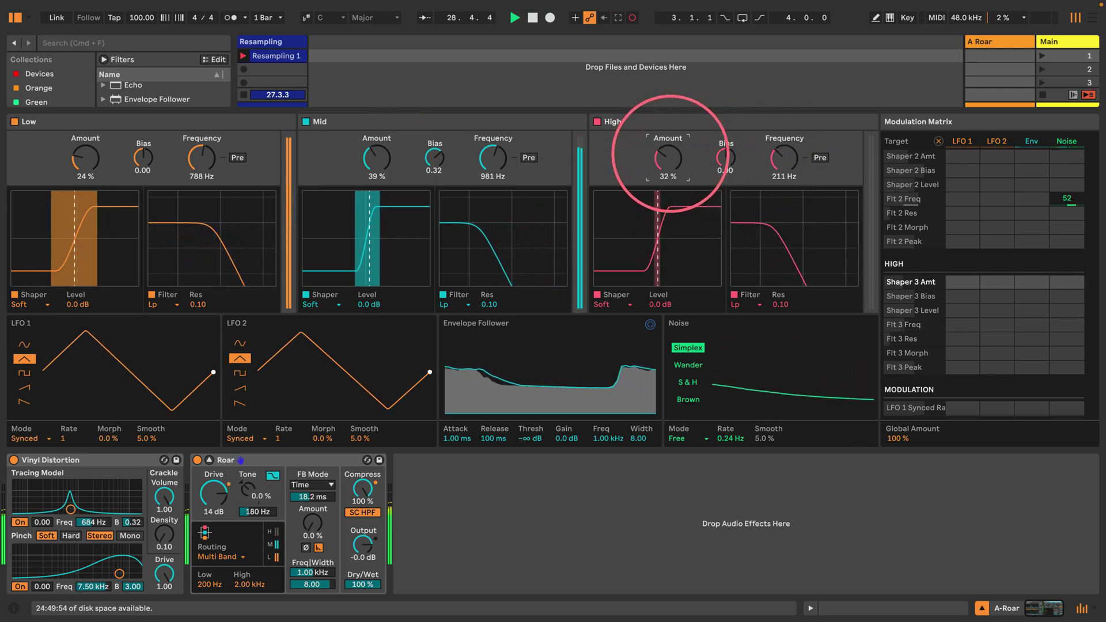
left_click(327, 305)
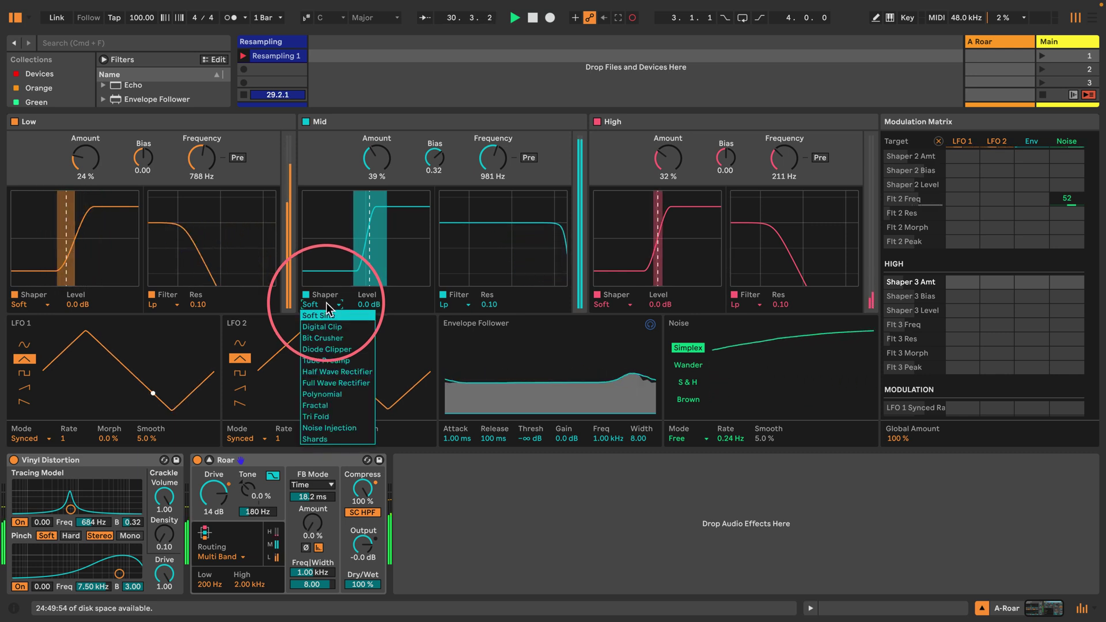
left_click(327, 303)
left_click(24, 304)
left_click(24, 306)
- Search the browser for "lfo" and add the LFO device after Roar on the A Roar track
scroll(133, 97, "down", 3)
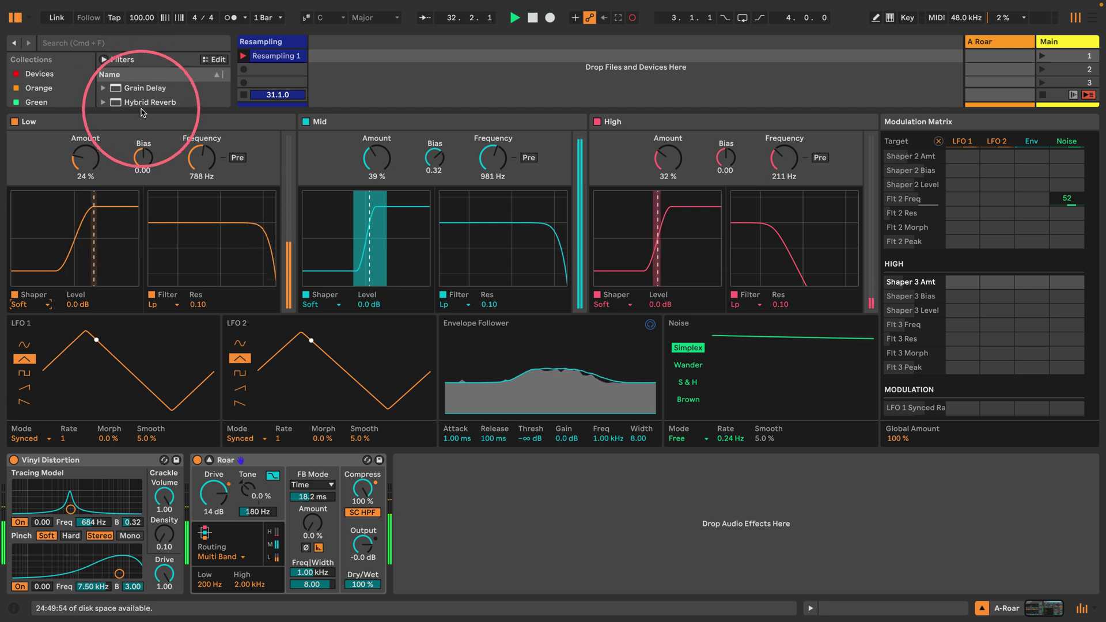
scroll(140, 107, "up", 3)
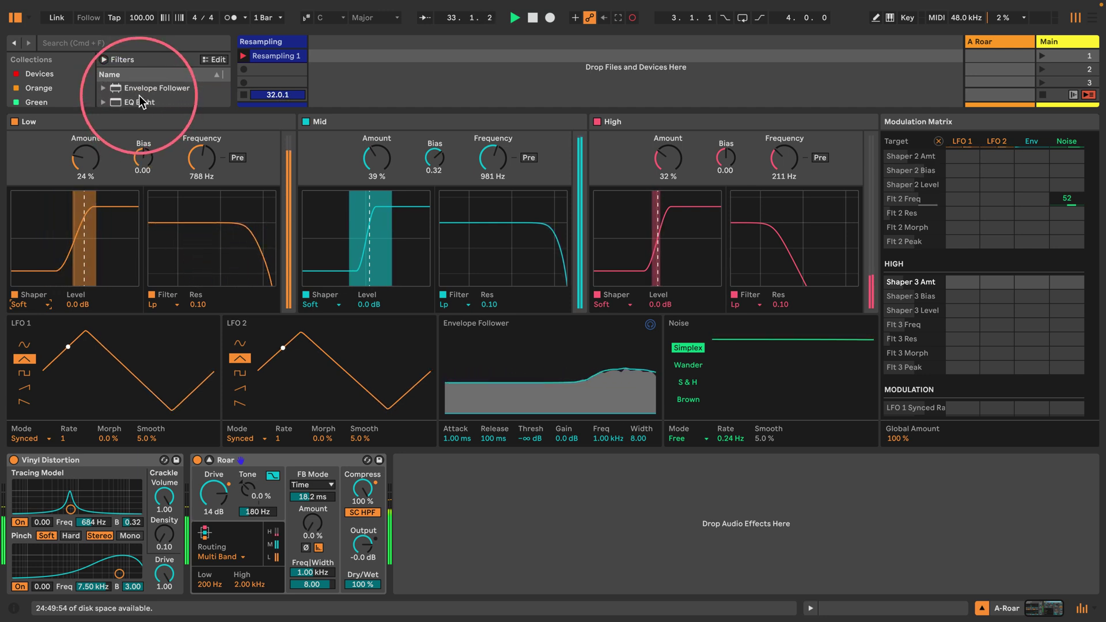
scroll(140, 102, "up", 2)
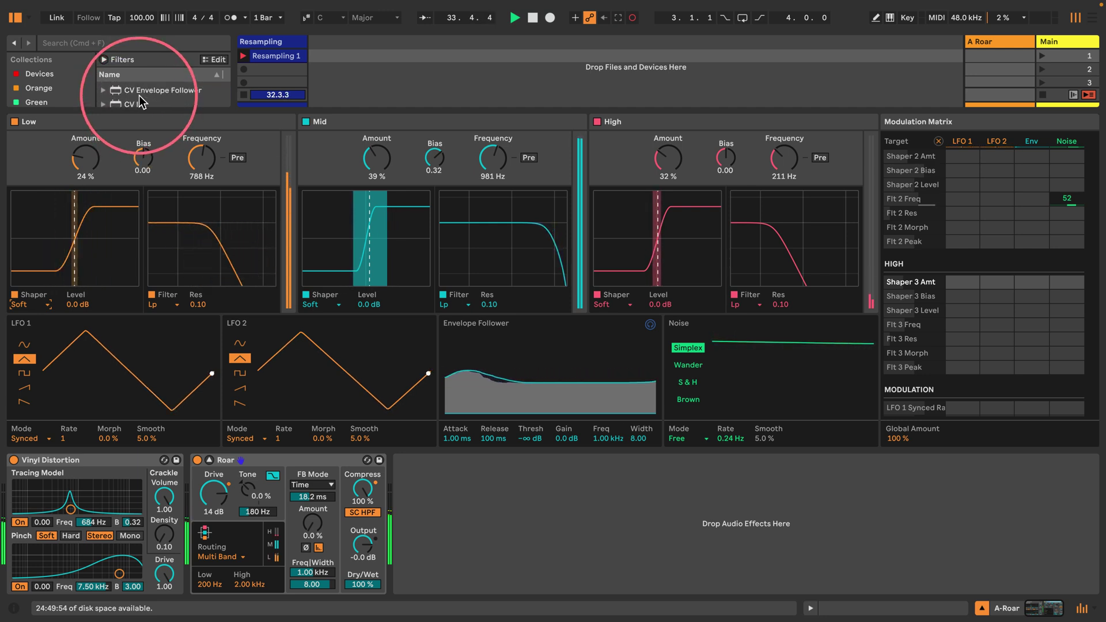
scroll(140, 102, "up", 1)
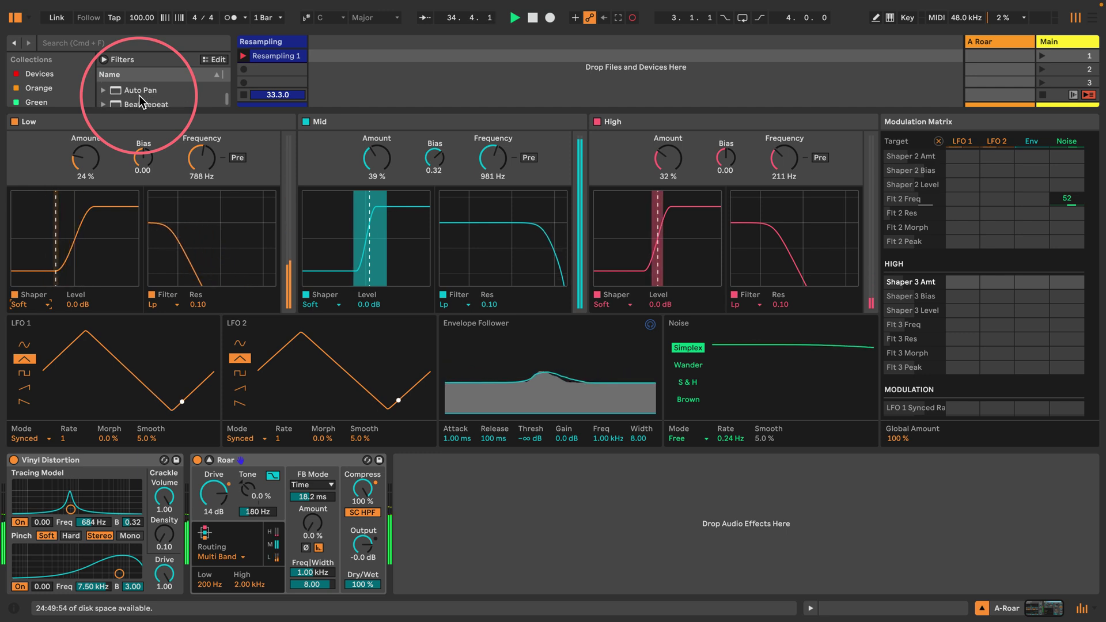
scroll(140, 102, "down", 3)
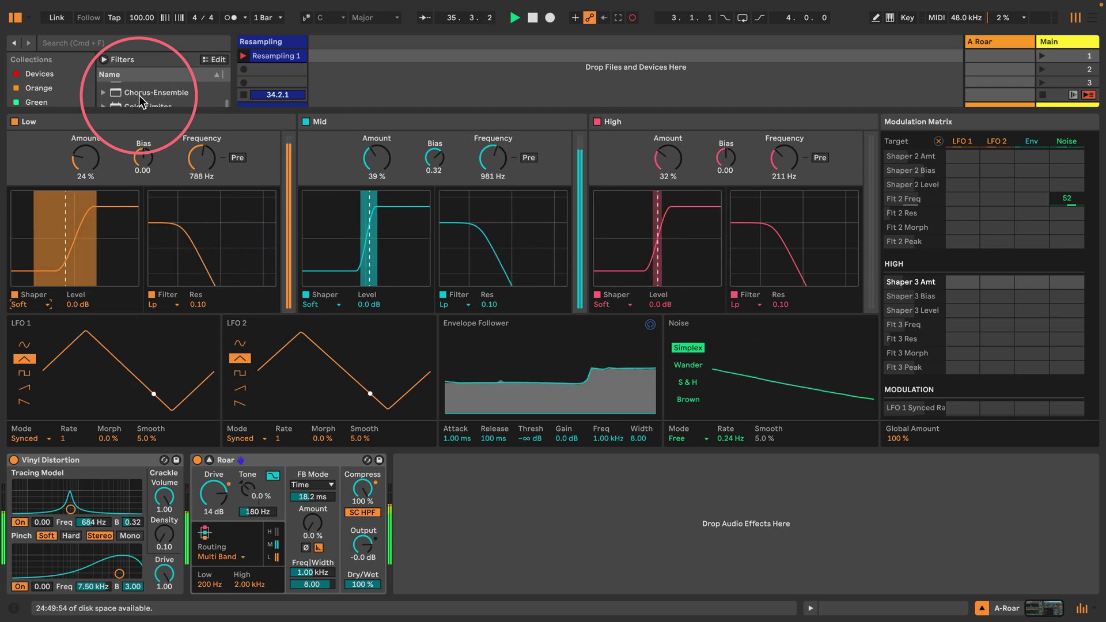
scroll(140, 96, "down", 3)
left_click(138, 95)
key("super+f")
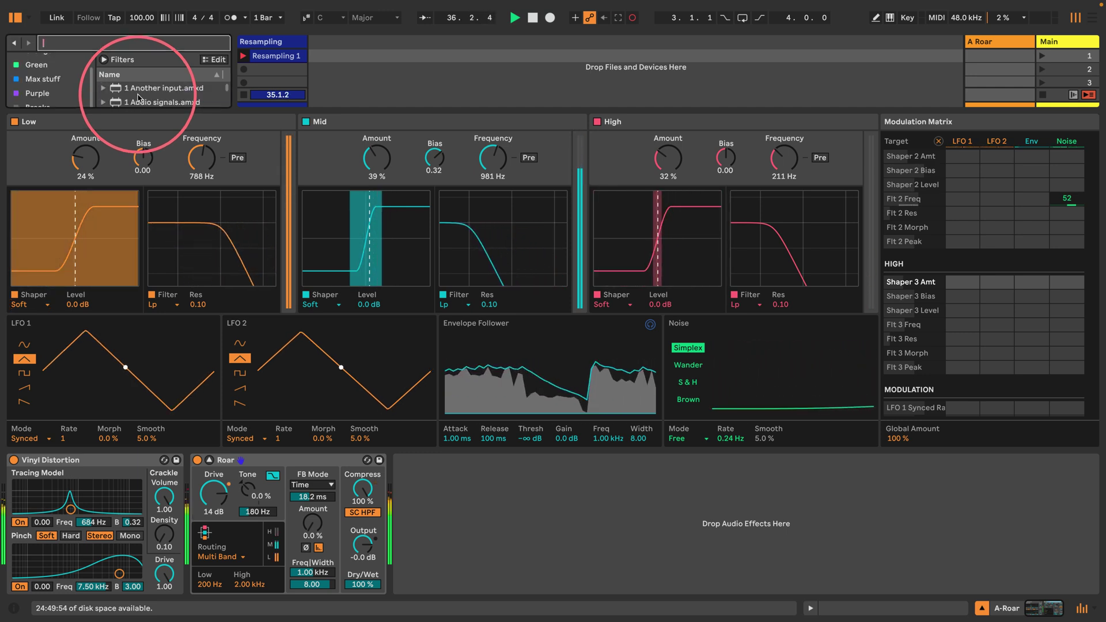
type("lfo")
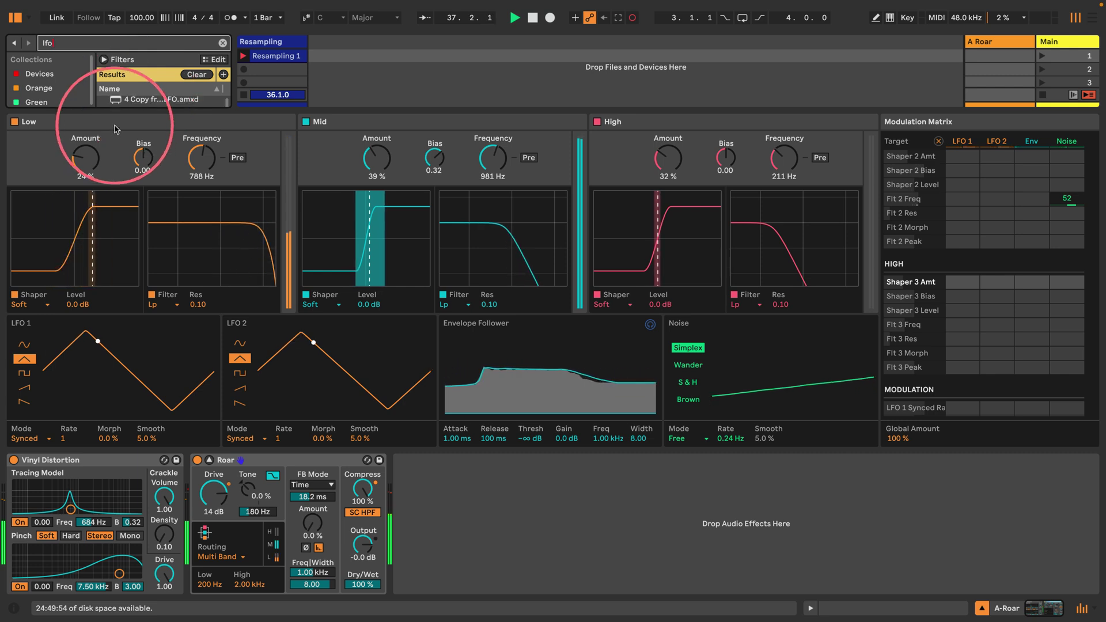
mouse_move(115, 109)
left_mouse_down()
mouse_move(115, 162)
mouse_move(117, 149)
mouse_move(527, 573)
mouse_move(443, 531)
left_mouse_up()
scroll(137, 129, "down", 2)
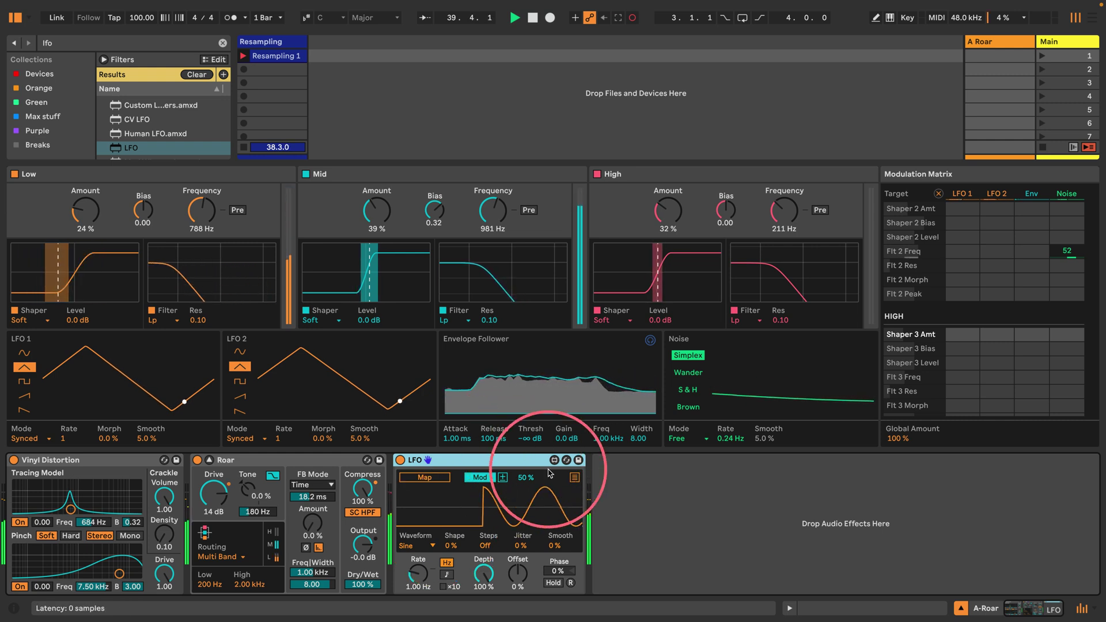
- Set the LFO device's waveform to Random, try to map it to the Mid band's shaper type, and deactivate the device
left_click(413, 546)
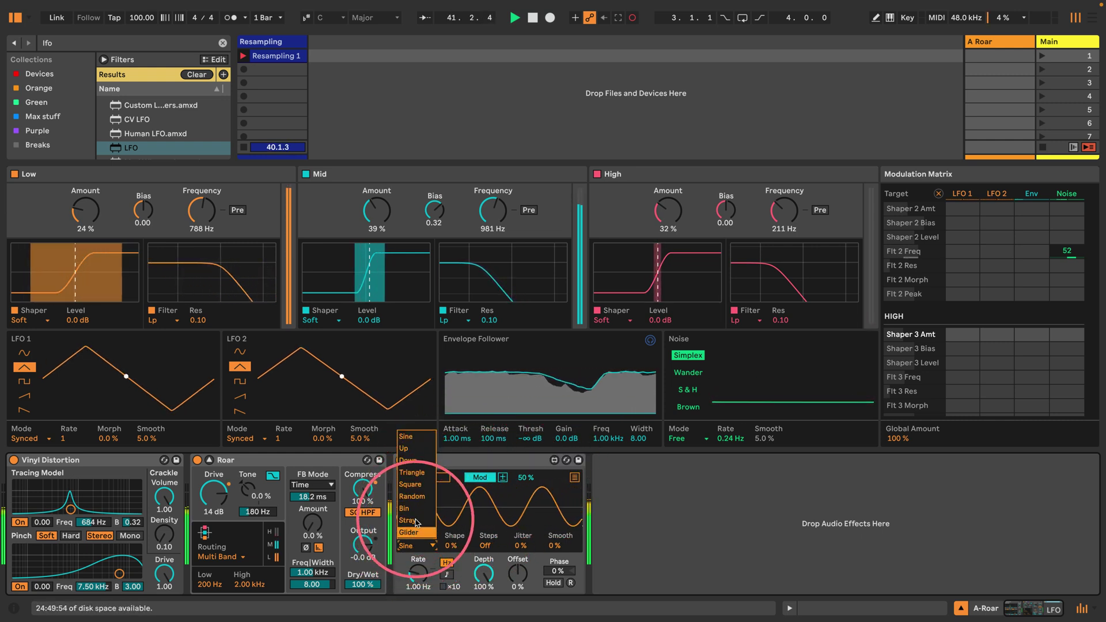
left_click(415, 521)
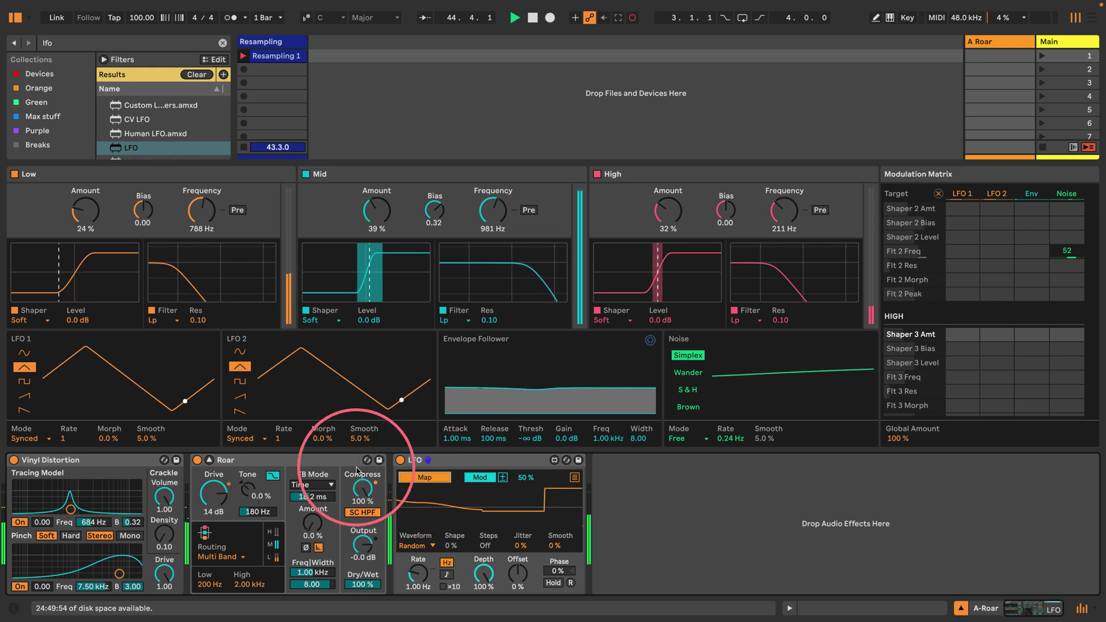
left_click(330, 321)
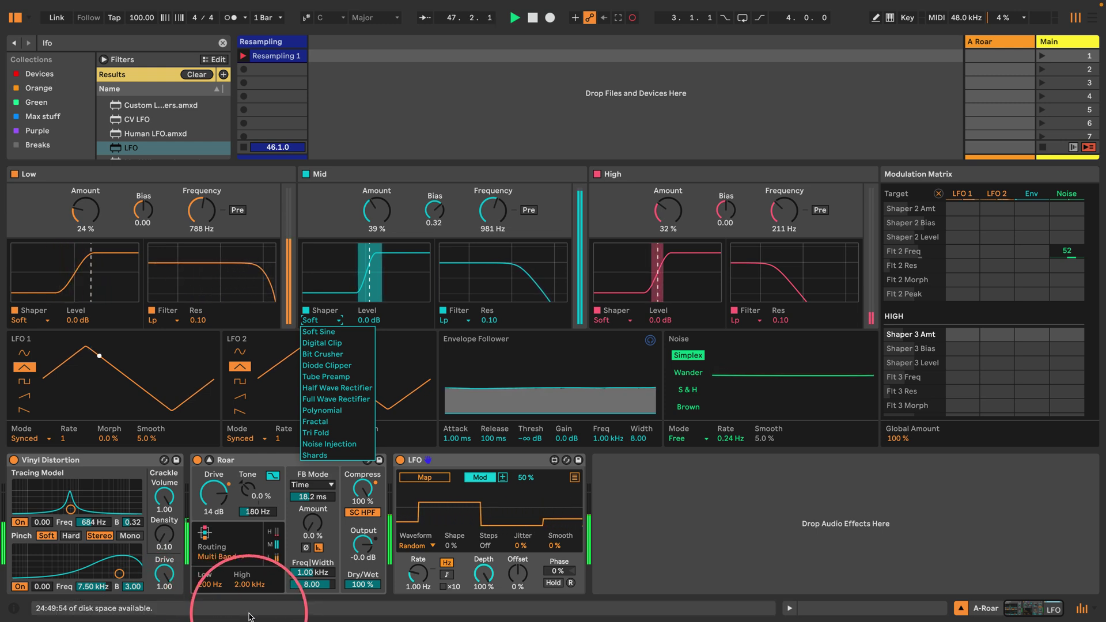
left_click(305, 320)
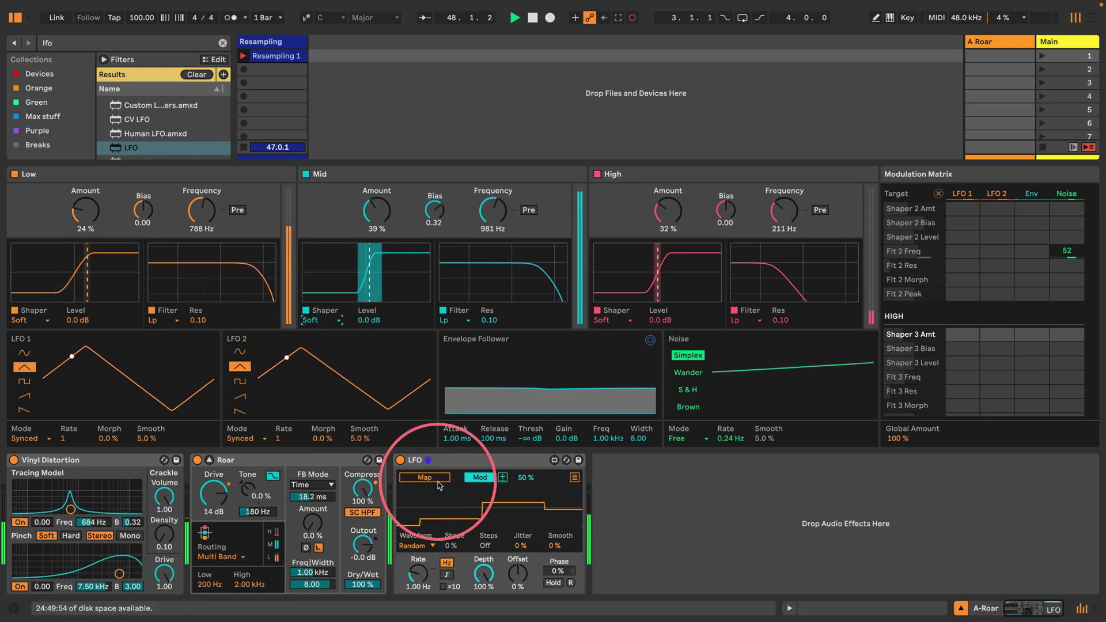
left_click(437, 462)
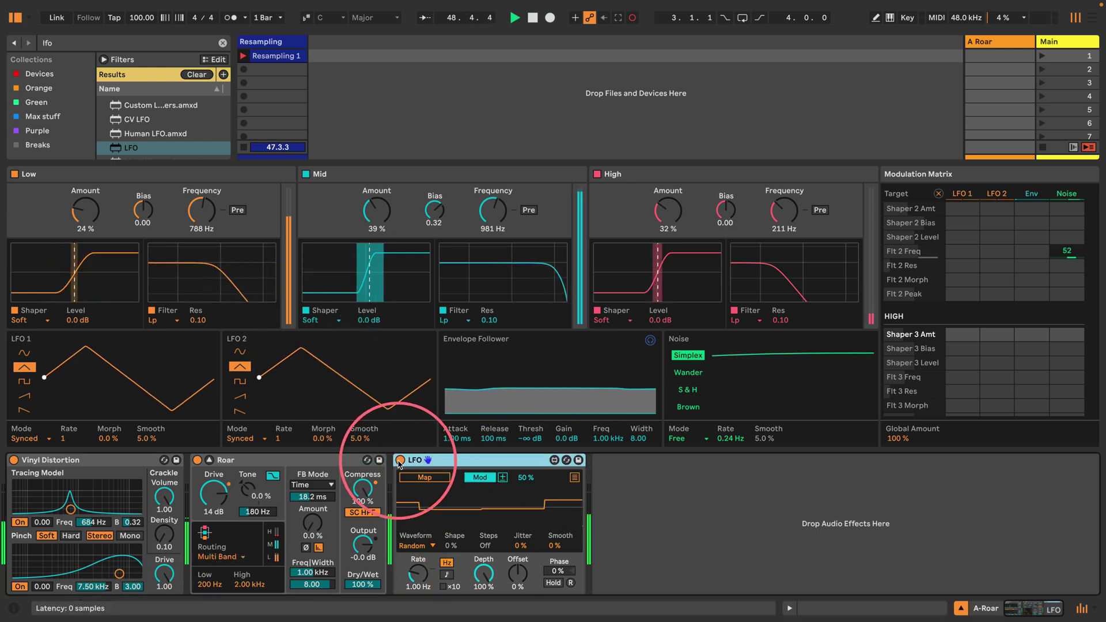
- Change the Mid band's shaper to Tube Preamp with Amount at 68 % and Bias at 0.25
left_click(311, 320)
left_click(321, 377)
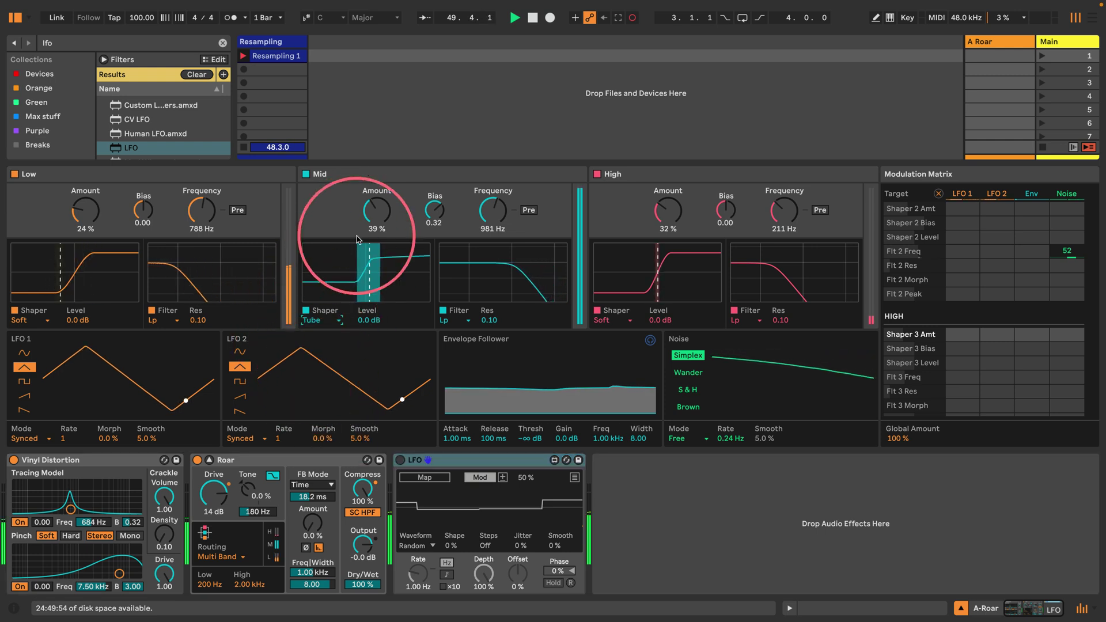
left_click_drag(377, 211, 434, 214)
- Change the High band's shaper to Bit Crusher and raise its Amount to 65 %
left_click(615, 321)
left_click(614, 354)
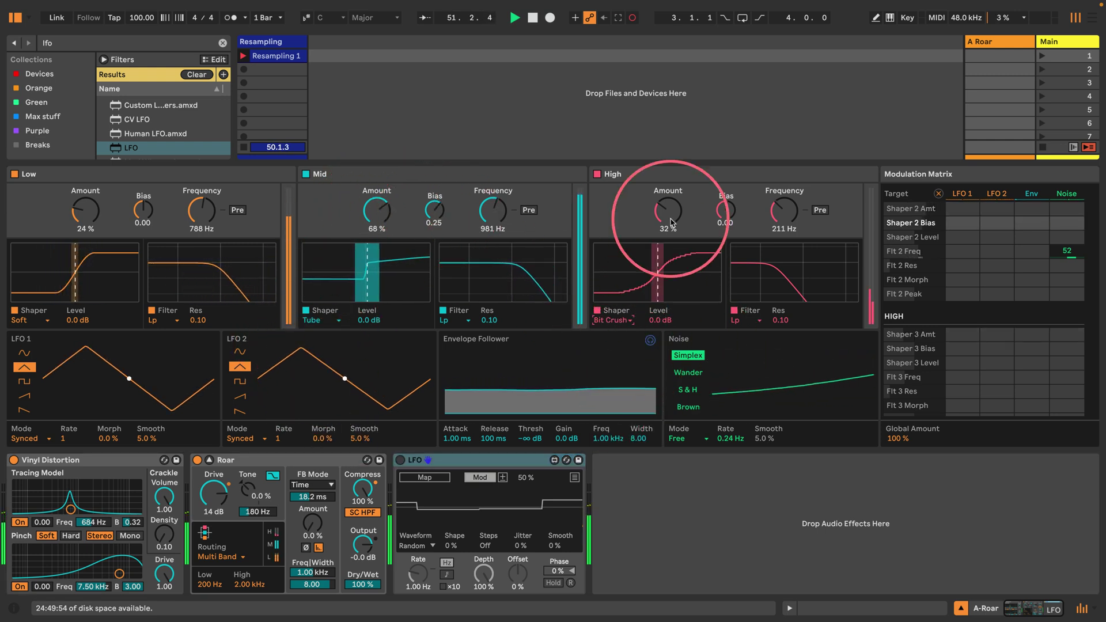
left_click_drag(668, 218, 669, 211)
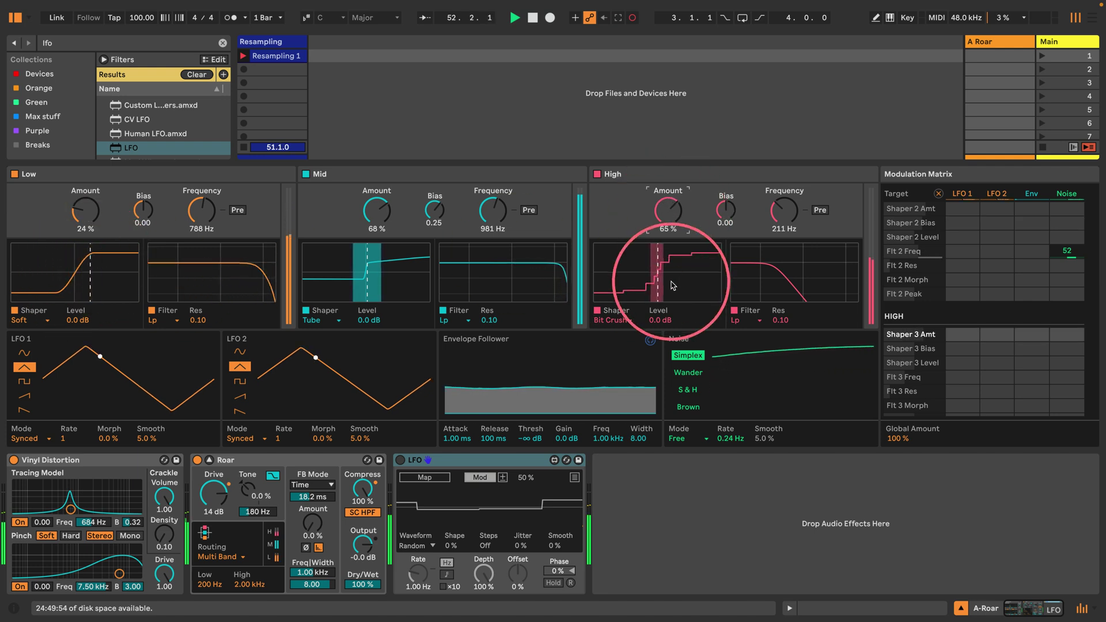
- Change the Low band's shaper to Full Wave Rectifier and raise its Amount to 45 %
left_click(36, 320)
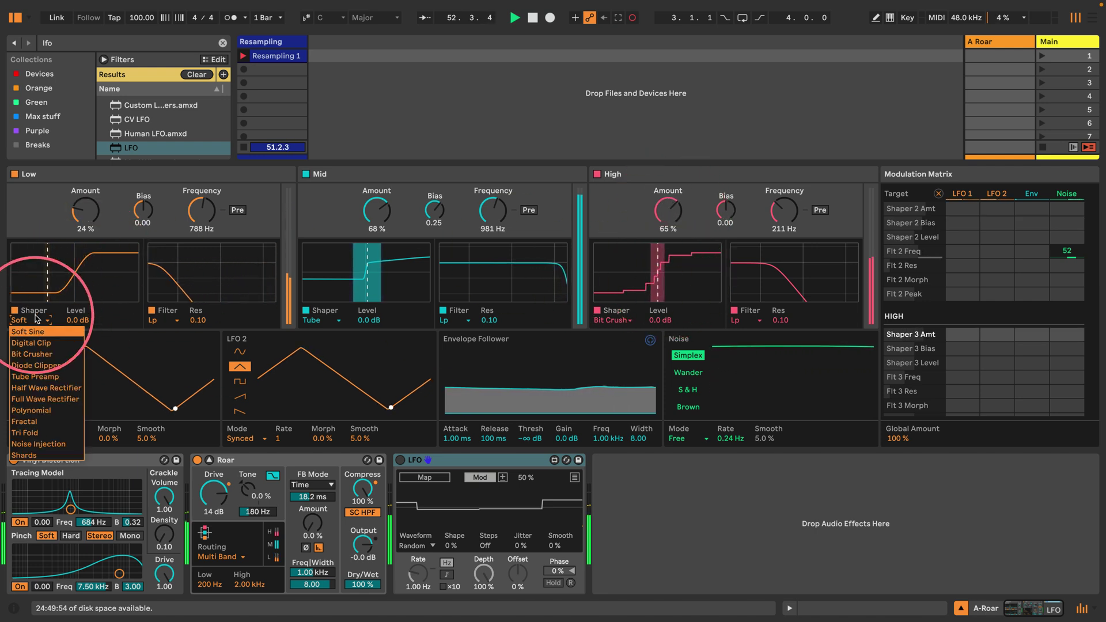
left_click(42, 399)
left_click_drag(86, 214, 86, 207)
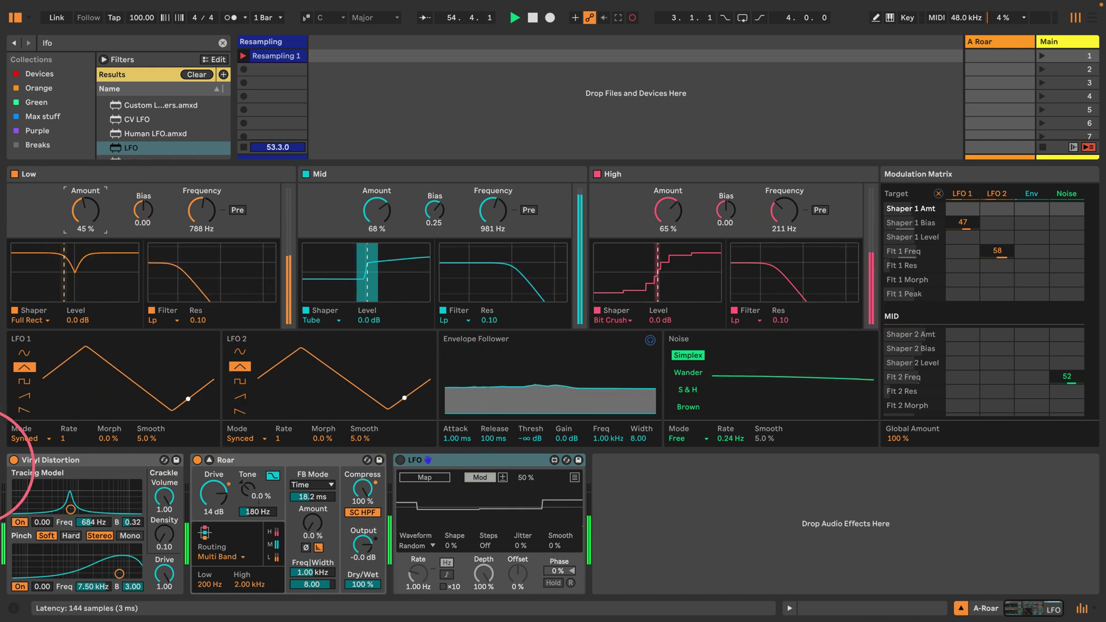
- Switch Roar's LFO 1 and LFO 2 to Free mode, with rates of 0.21 Hz and 1.88 Hz respectively
left_click(20, 439)
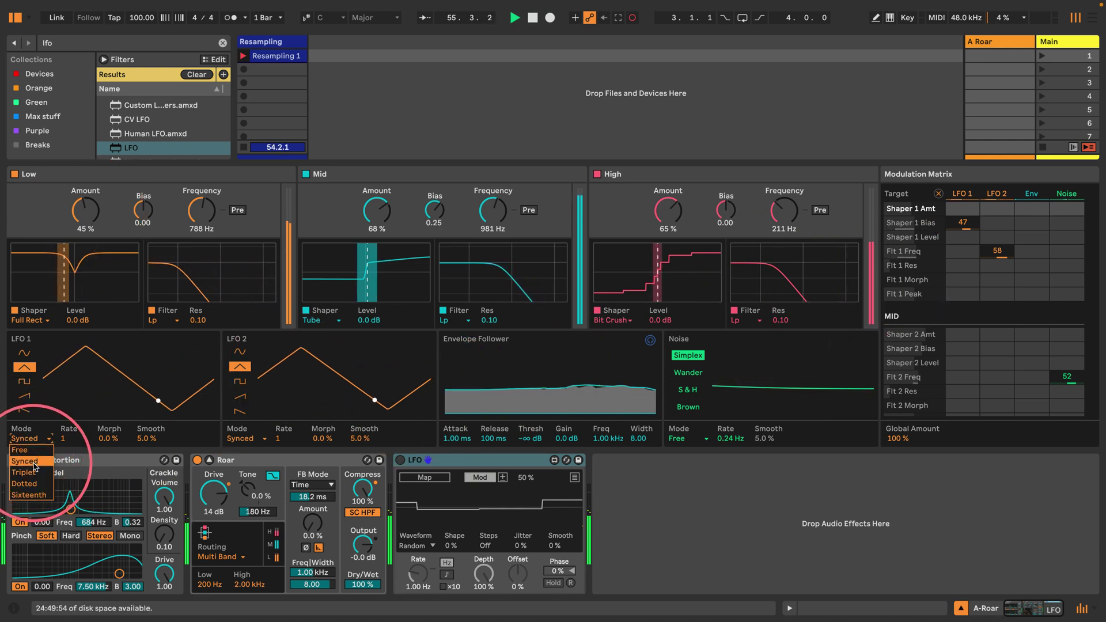
left_click(43, 449)
left_click(74, 438)
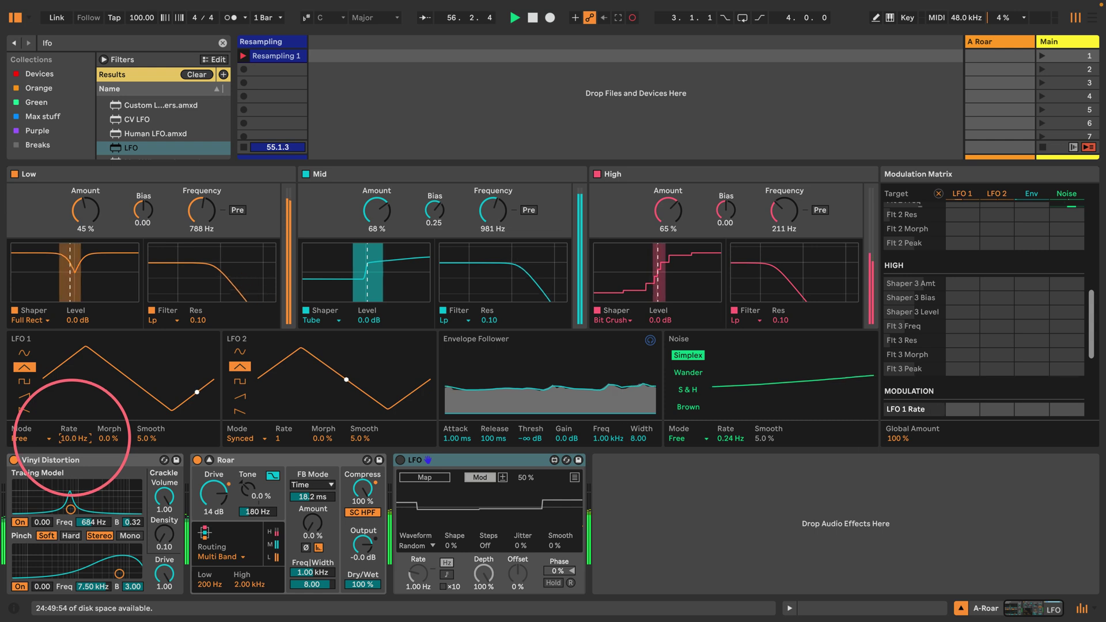
left_click(242, 438)
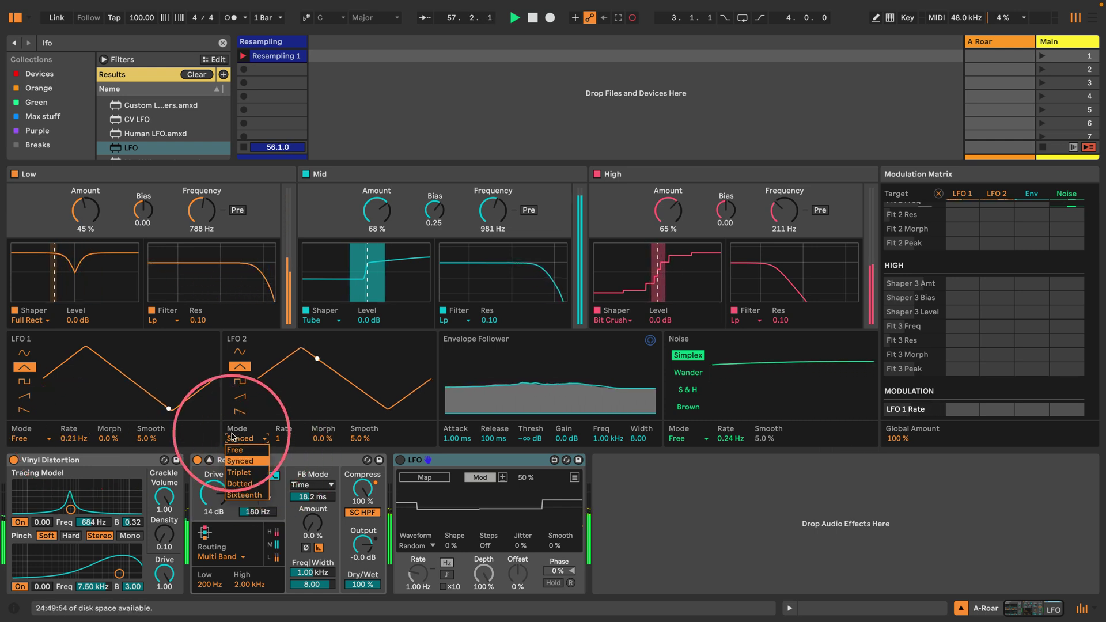
left_click(279, 448)
left_click_drag(284, 438, 289, 437)
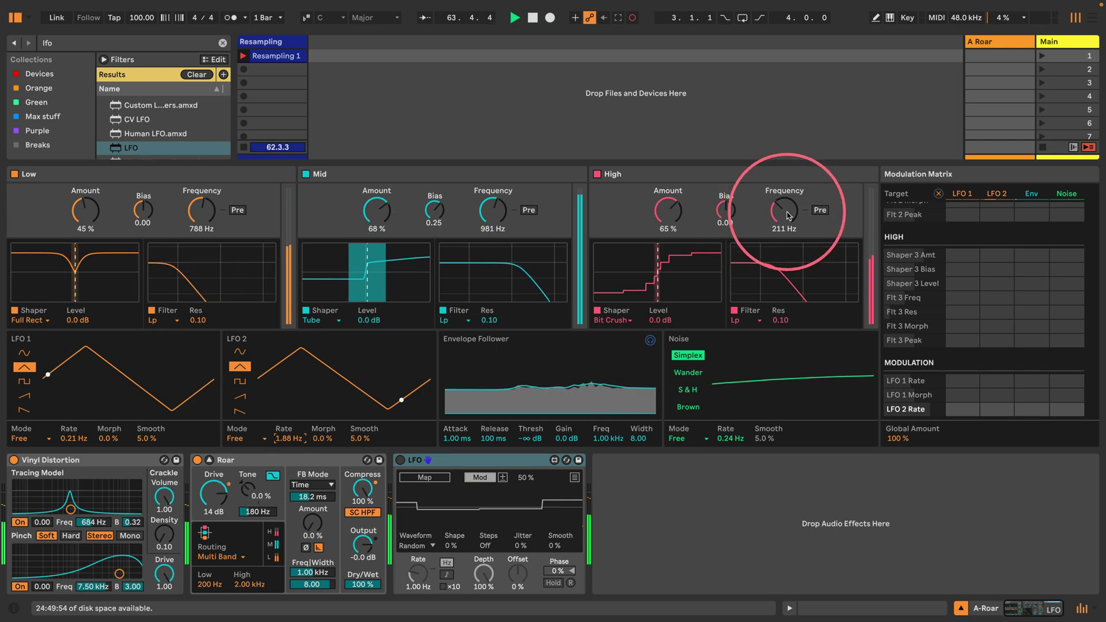
- Set the High band's filter Frequency to 1.36 kHz and modulate it with the envelope follower at 45
mouse_move(789, 217)
left_mouse_down()
mouse_move(789, 196)
mouse_move(787, 211)
left_mouse_up()
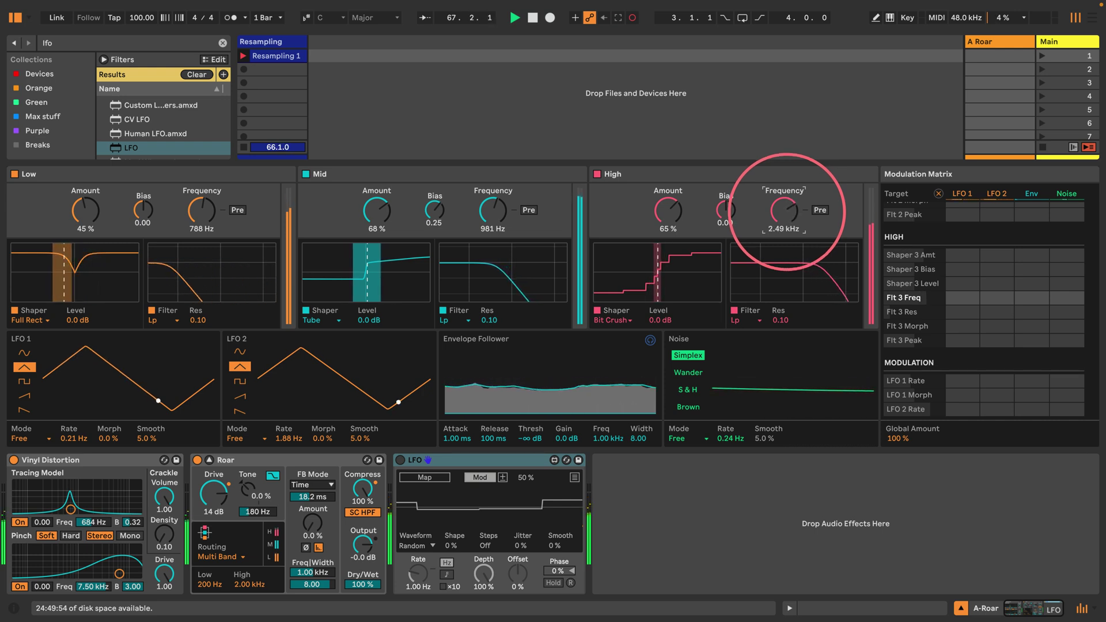
scroll(997, 333, "up", 5)
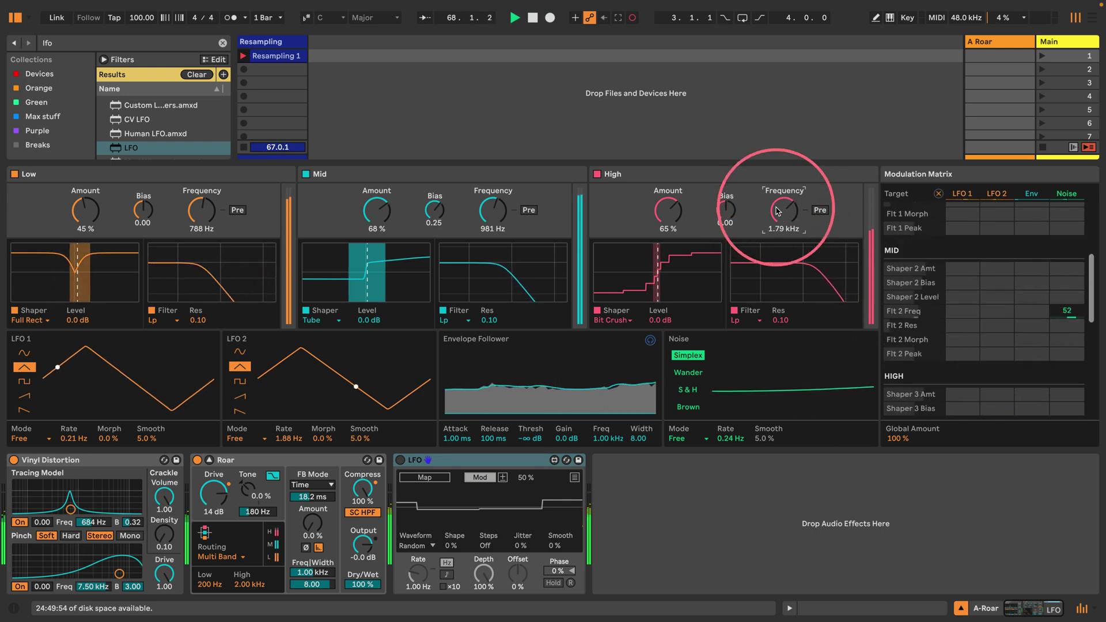
scroll(999, 279, "down", 2)
left_click_drag(775, 219, 775, 228)
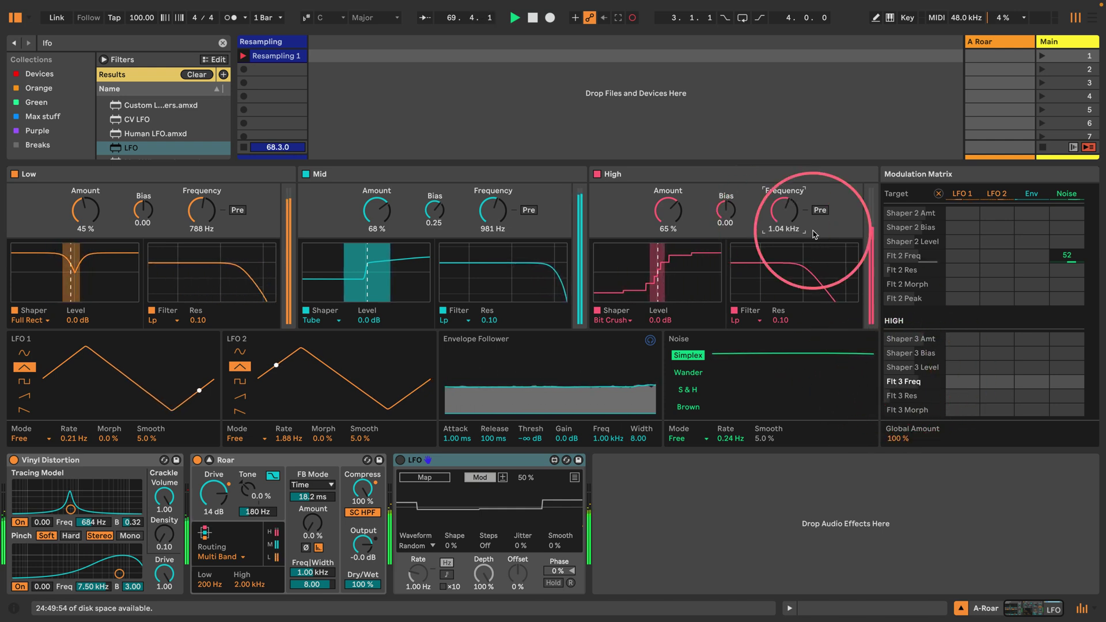
left_click_drag(785, 220, 785, 210)
left_click_drag(1031, 387, 1032, 373)
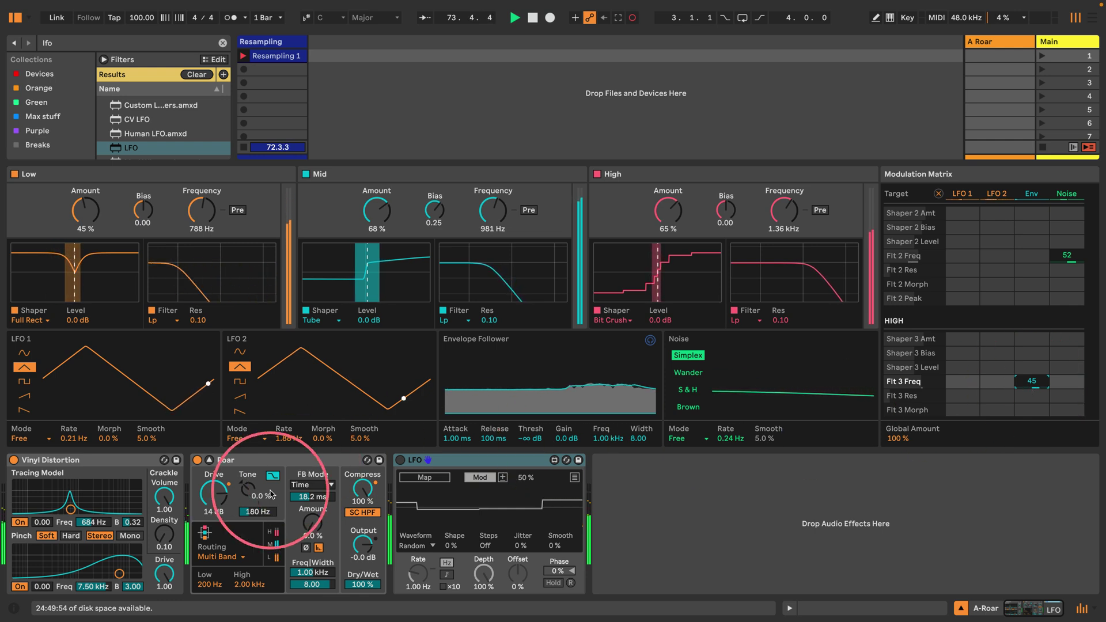
- Set Roar's feedback Amount to 100 % with a time of 166 ms, then raise Drive to 24 dB and Tone to 81 %
left_click_drag(313, 522, 309, 498)
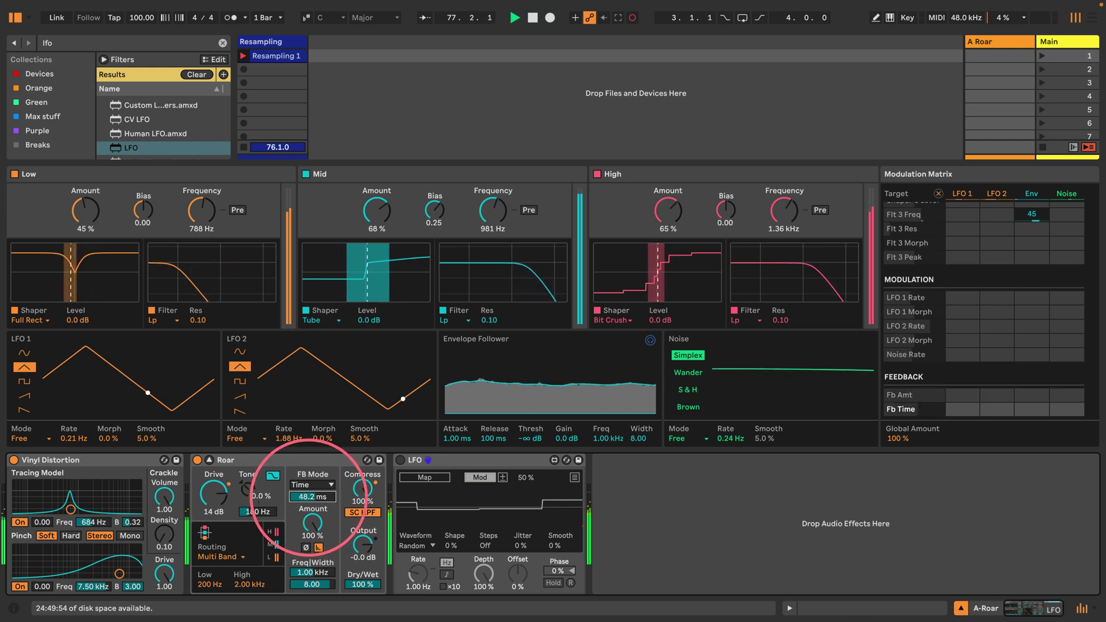
left_click_drag(309, 498, 309, 495)
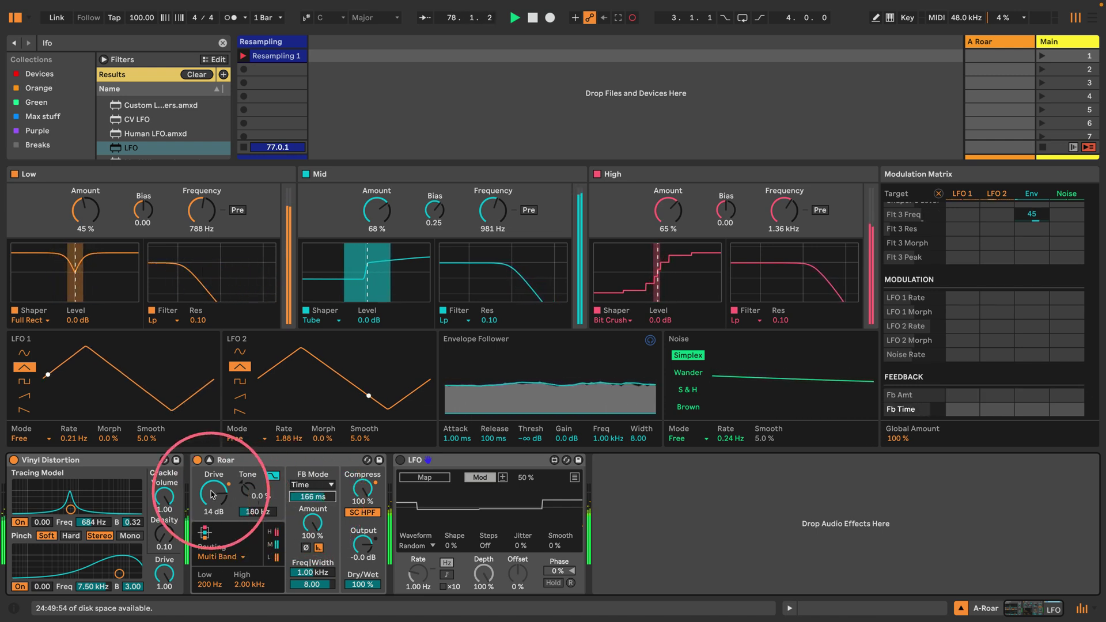
left_click_drag(214, 494, 254, 508)
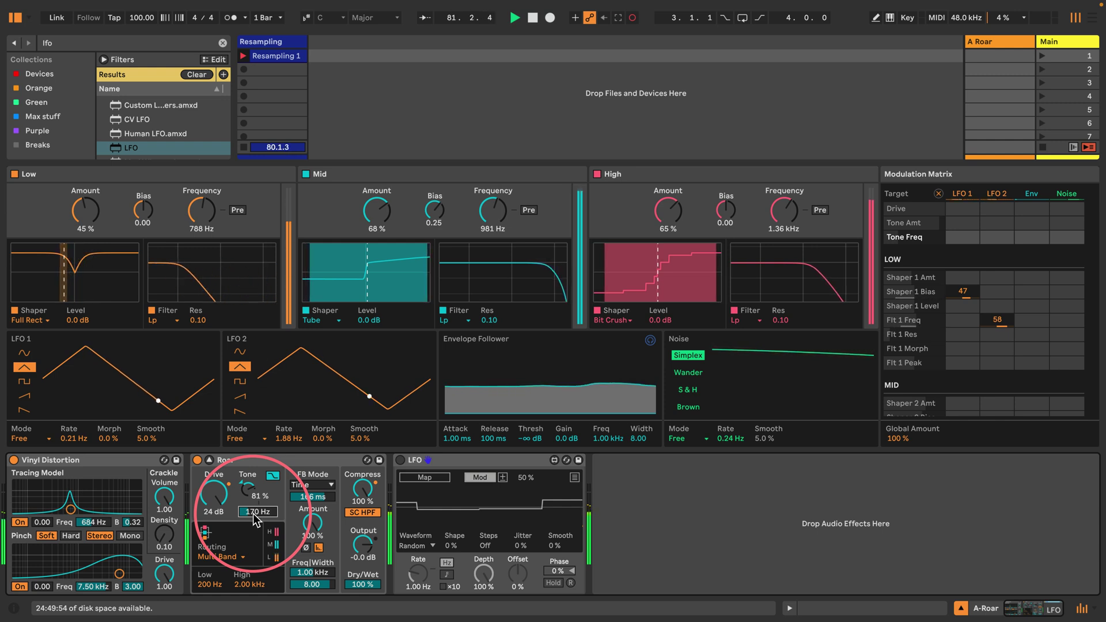
- Set Roar's feedback to 315 ms in Time mode, 2.8 % Amount, 1.50 kHz and Width 4.82, and lower Drive to 16 dB
left_click_drag(311, 496, 309, 500)
left_click_drag(309, 574, 313, 591)
left_click_drag(313, 518, 310, 493)
left_click(311, 485)
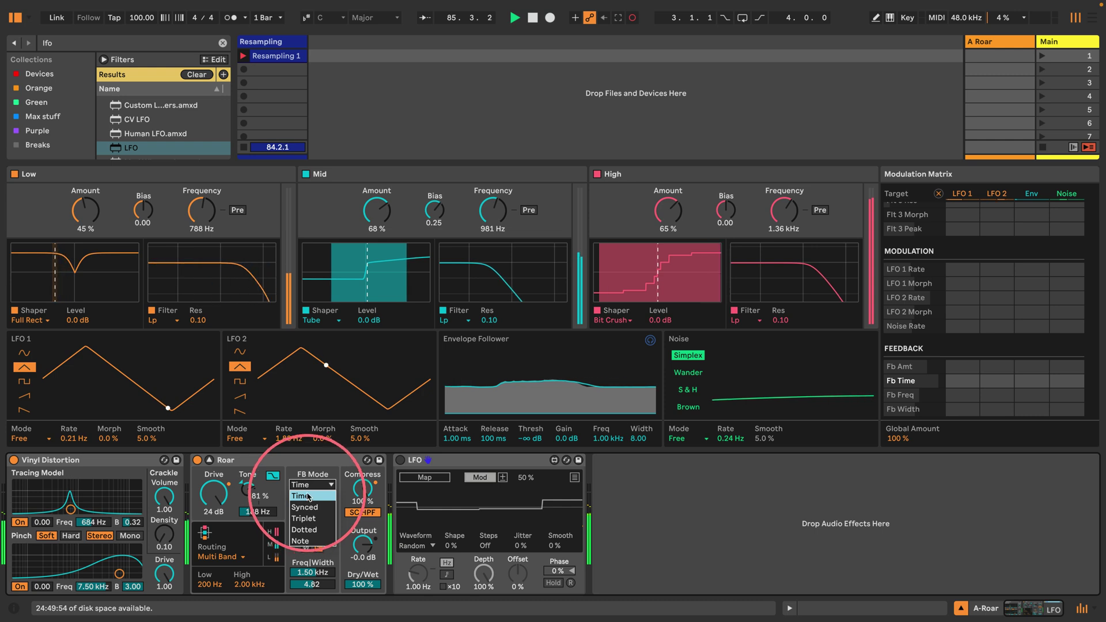
left_click(309, 497)
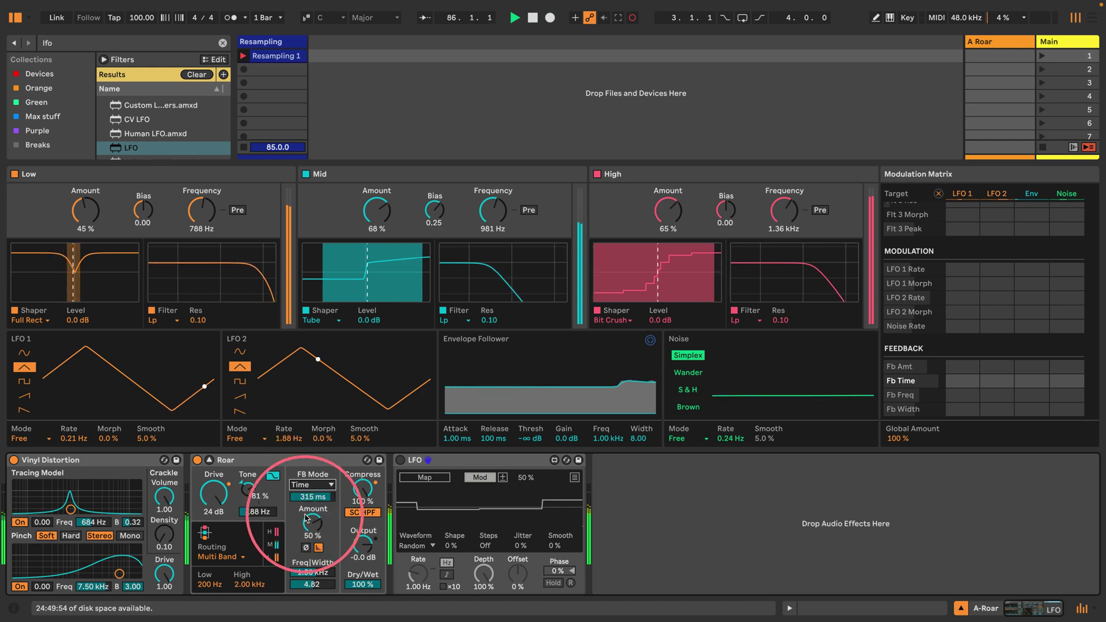
double_click(211, 488)
left_click_drag(210, 488, 211, 484)
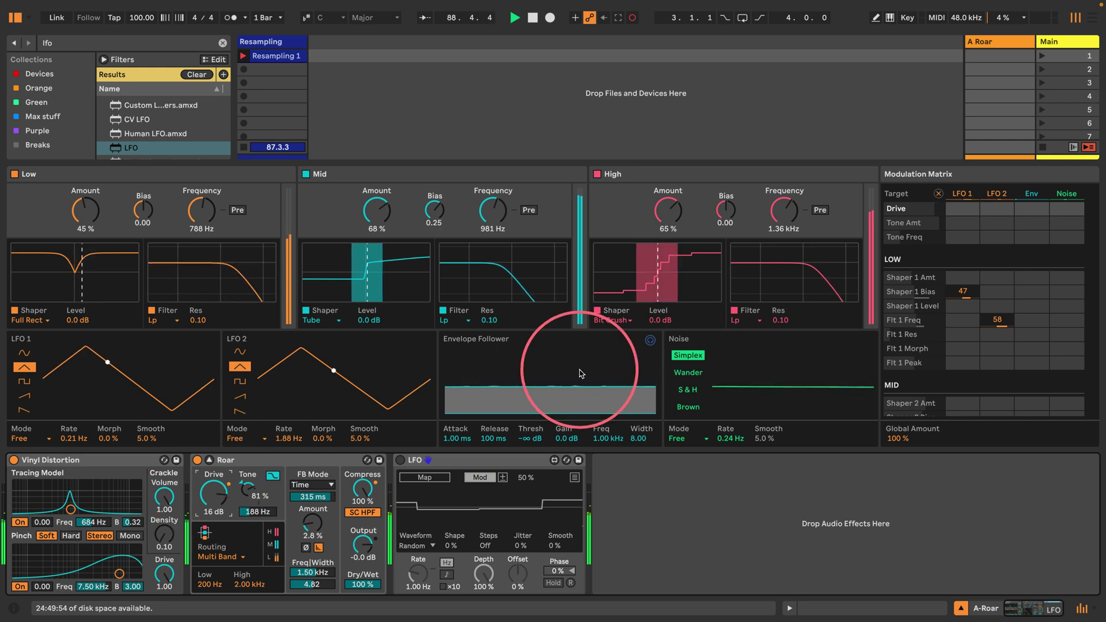
- Set the High band to 45 % Amount, 0.67 Bias and 2.78 kHz, the Low band's Bias to -0.44 and the Mid band's to 0.25
left_click_drag(668, 210, 668, 220)
left_click_drag(776, 220, 724, 210)
left_click_drag(433, 215, 438, 211)
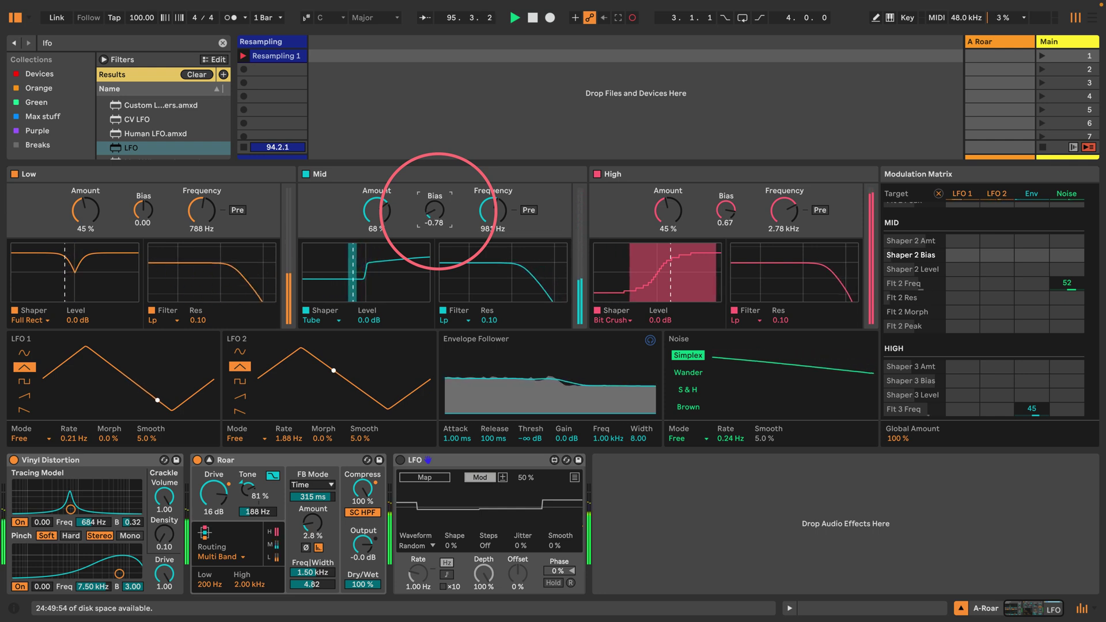
left_click_drag(438, 211, 438, 211)
left_click_drag(143, 211, 141, 212)
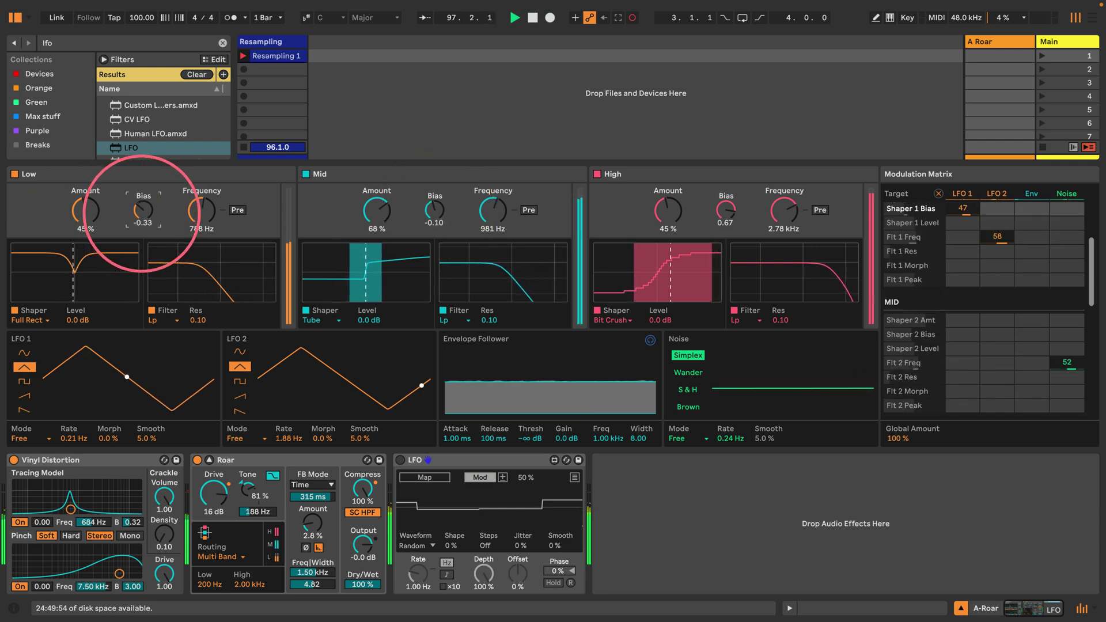
left_click_drag(435, 213, 435, 199)
- Set the Mid band's filter Frequency to 236 Hz and the High band's to 1.29 kHz
left_click_drag(796, 216, 795, 227)
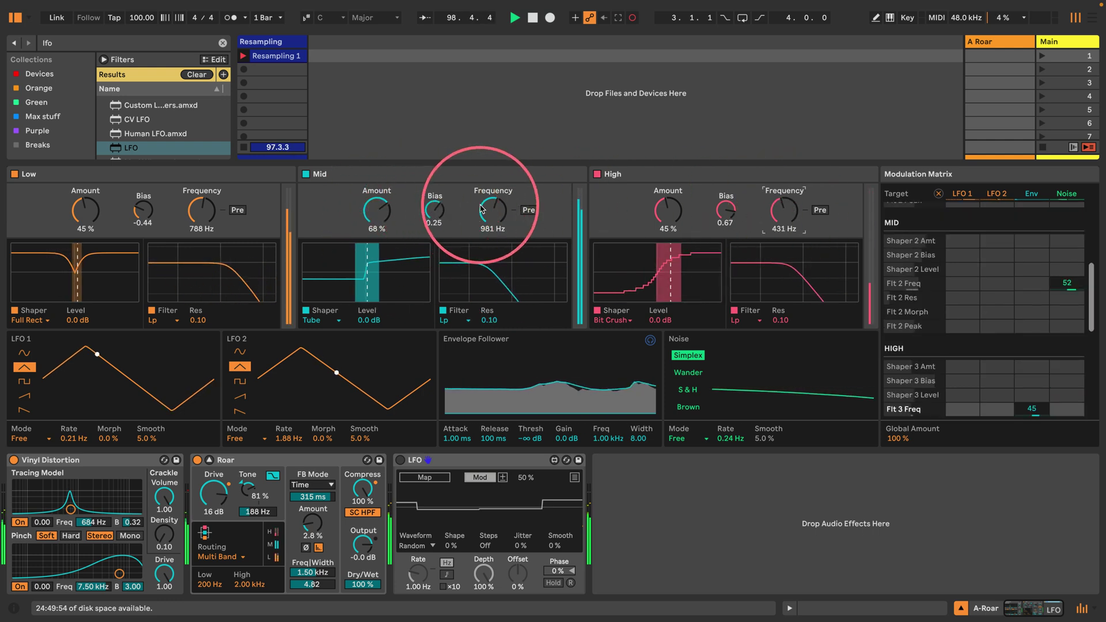
mouse_move(487, 207)
left_mouse_down()
mouse_move(487, 218)
mouse_move(486, 202)
left_mouse_up()
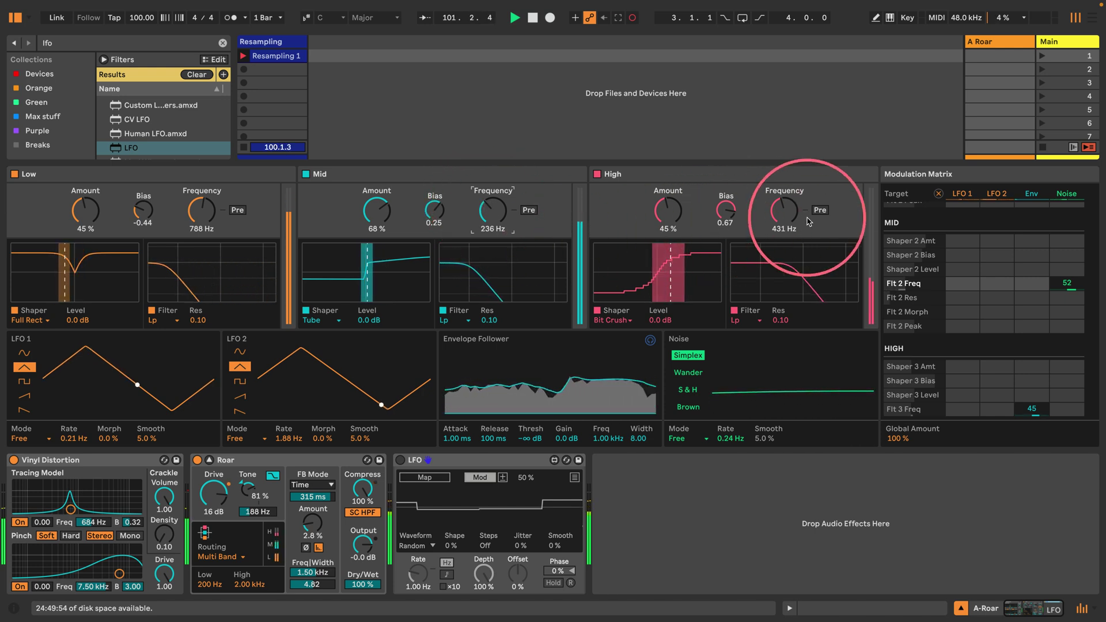
mouse_move(784, 212)
left_mouse_down()
mouse_move(775, 207)
mouse_move(775, 222)
left_mouse_up()
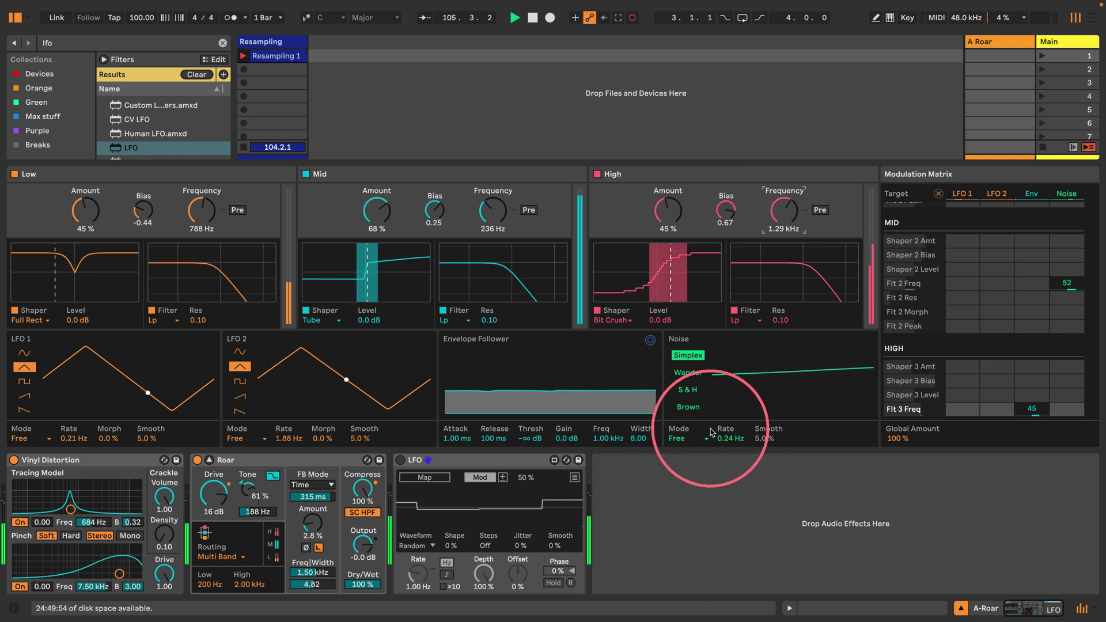
- Set the Noise modulator's rate to 3.59 Hz and enlarge Roar's expanded view
left_click(727, 439)
left_click_drag(725, 434, 724, 455)
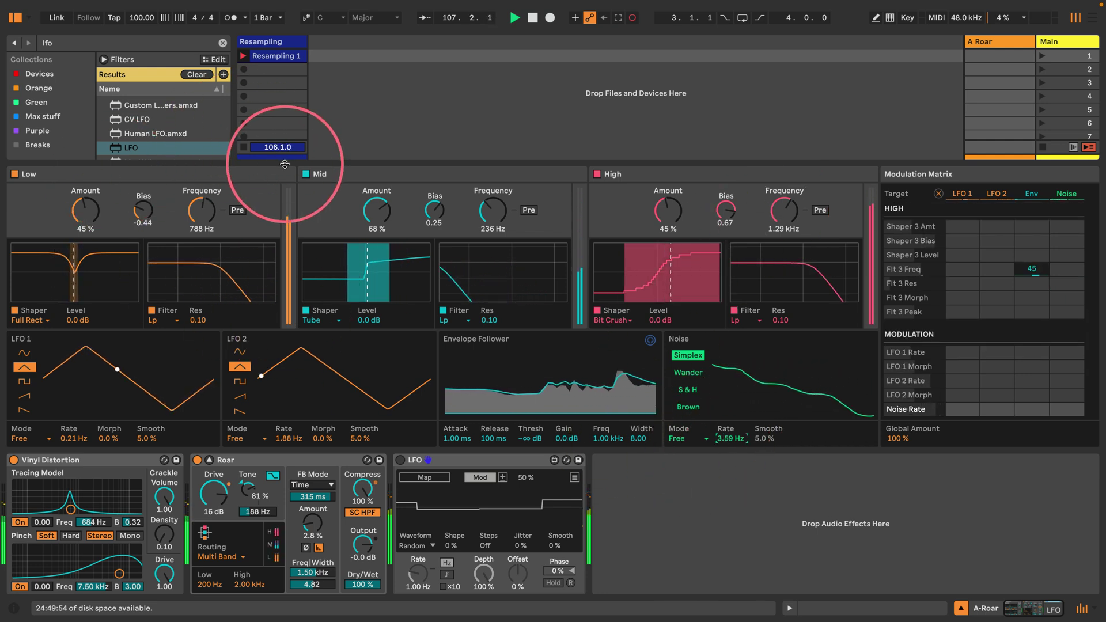
left_click_drag(284, 162, 253, 108)
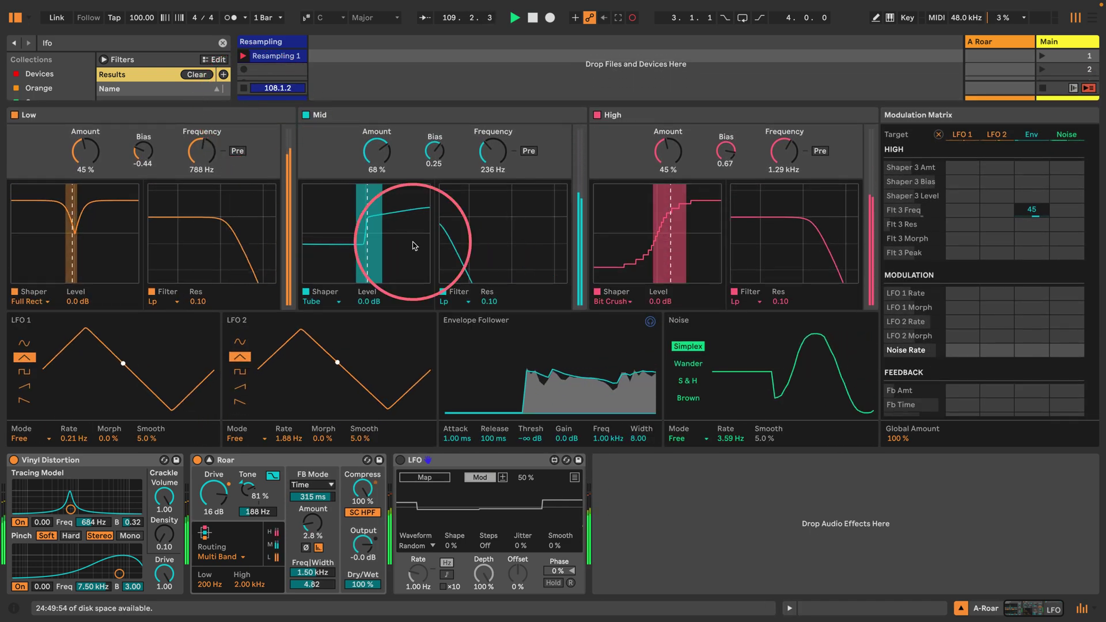
left_click(650, 323)
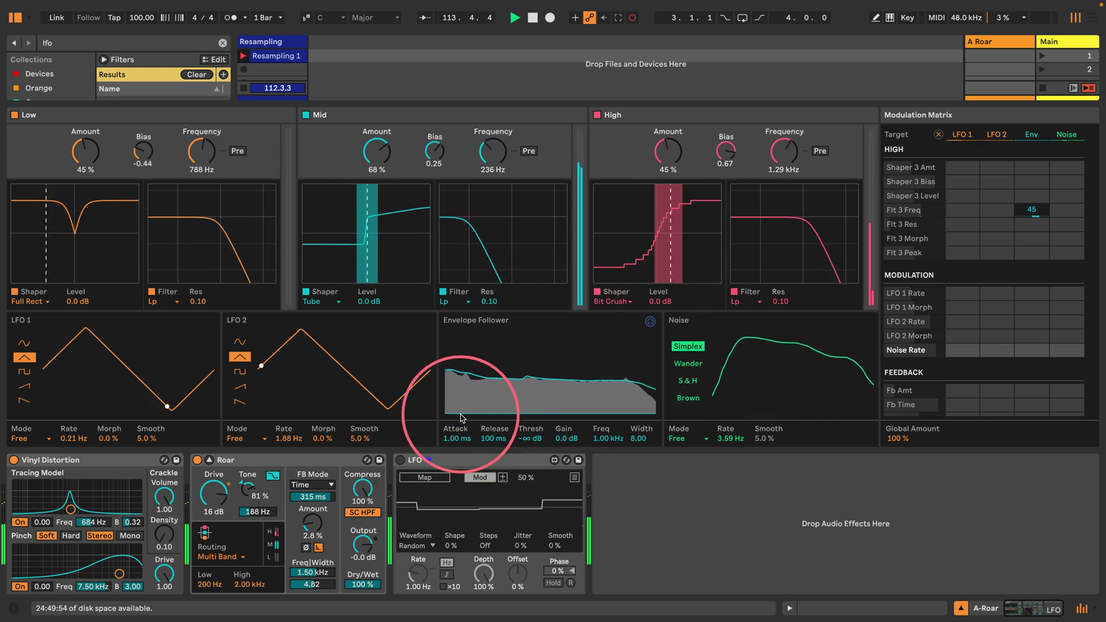
- Inspect the waveform recorded so far in the Resampling clip, then return to the A Roar track's devices
left_click(262, 58)
double_click(262, 57)
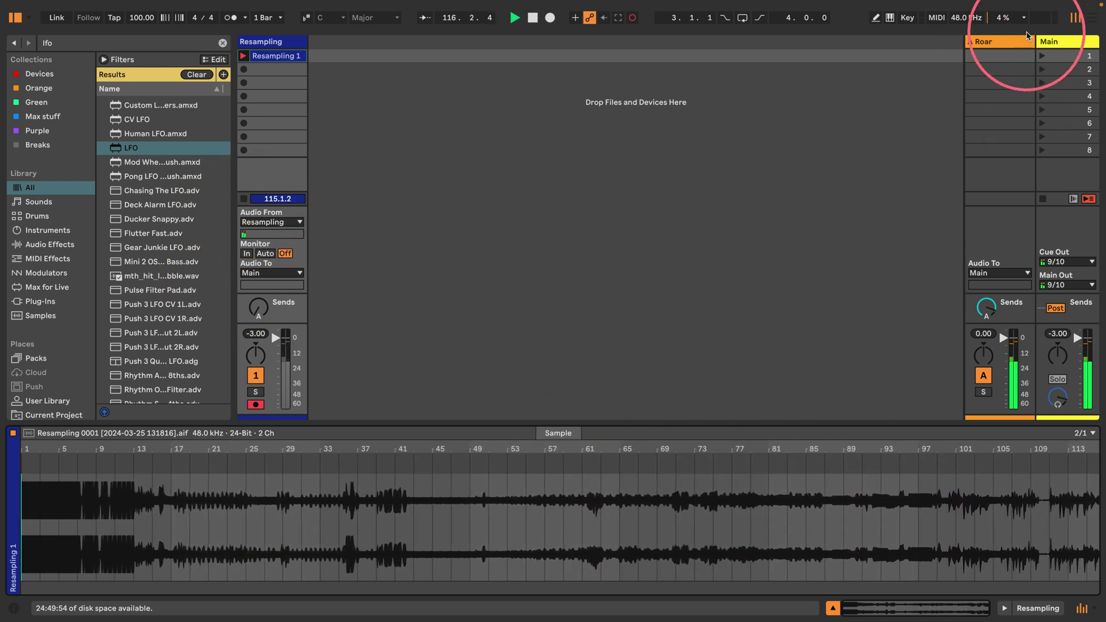
left_click(1003, 41)
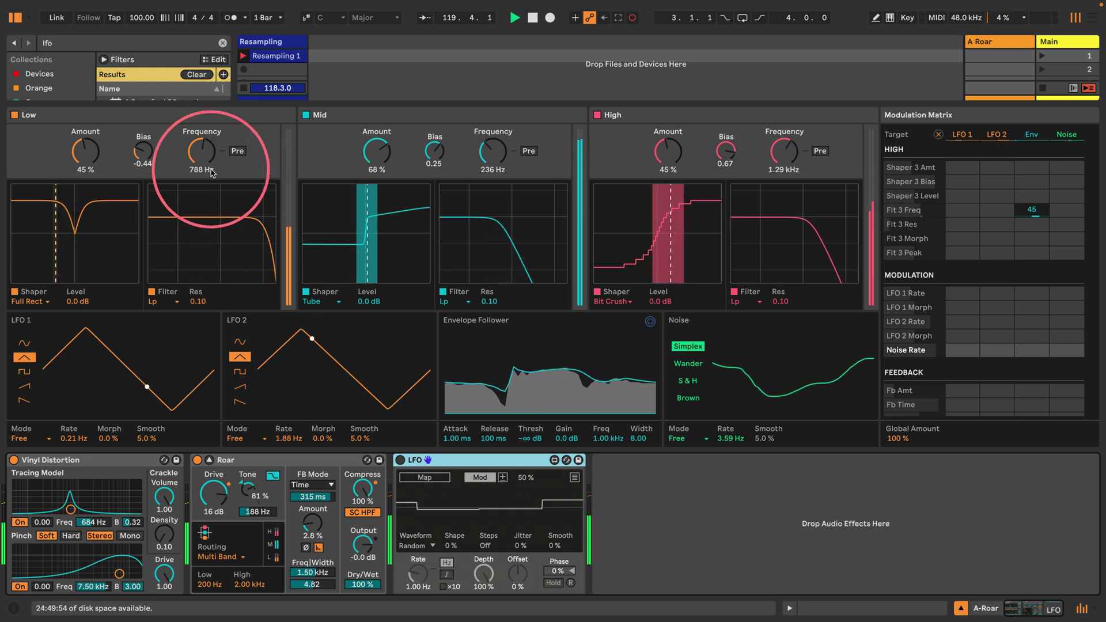
- Set the band filter frequencies to 8.32 kHz for Low, 668 Hz for Mid and 431 Hz for High
left_click_drag(199, 152, 199, 98)
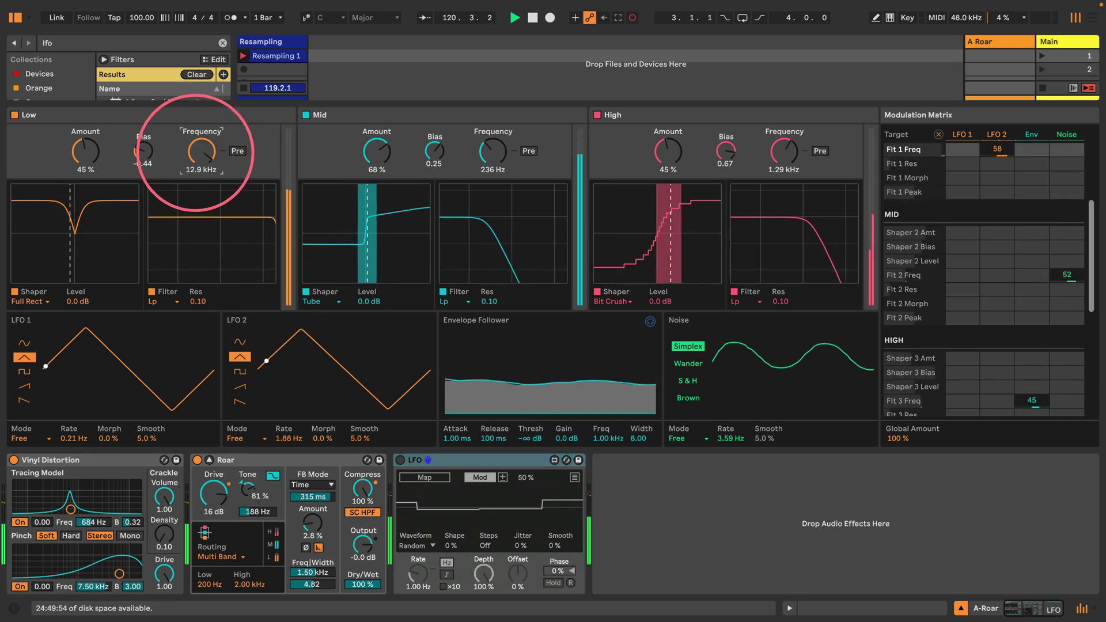
left_click(780, 151)
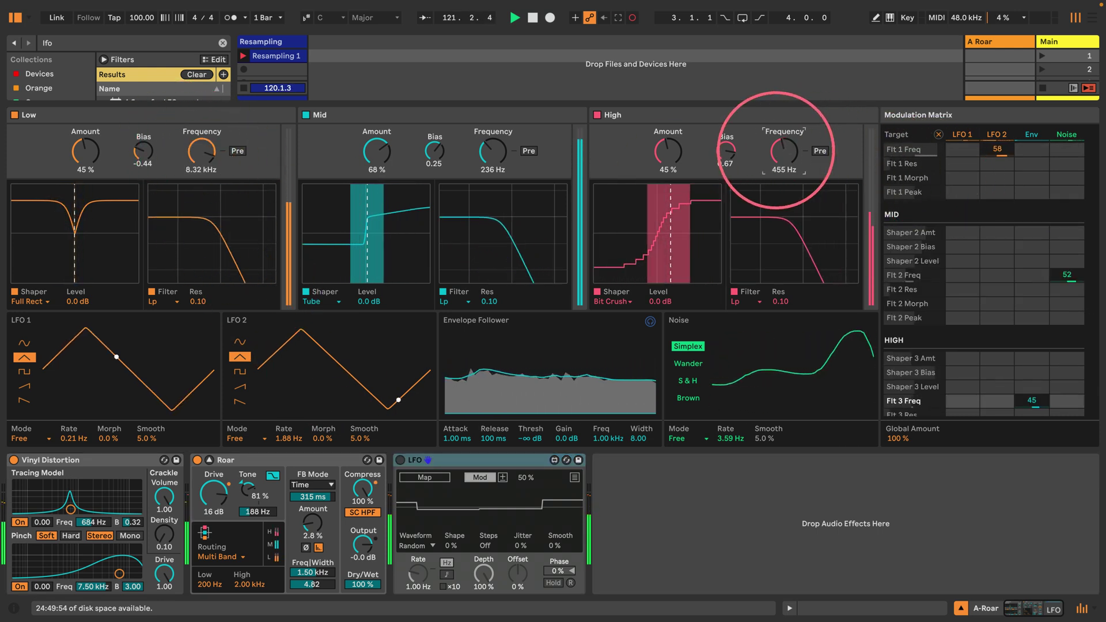
left_click_drag(492, 153, 493, 121)
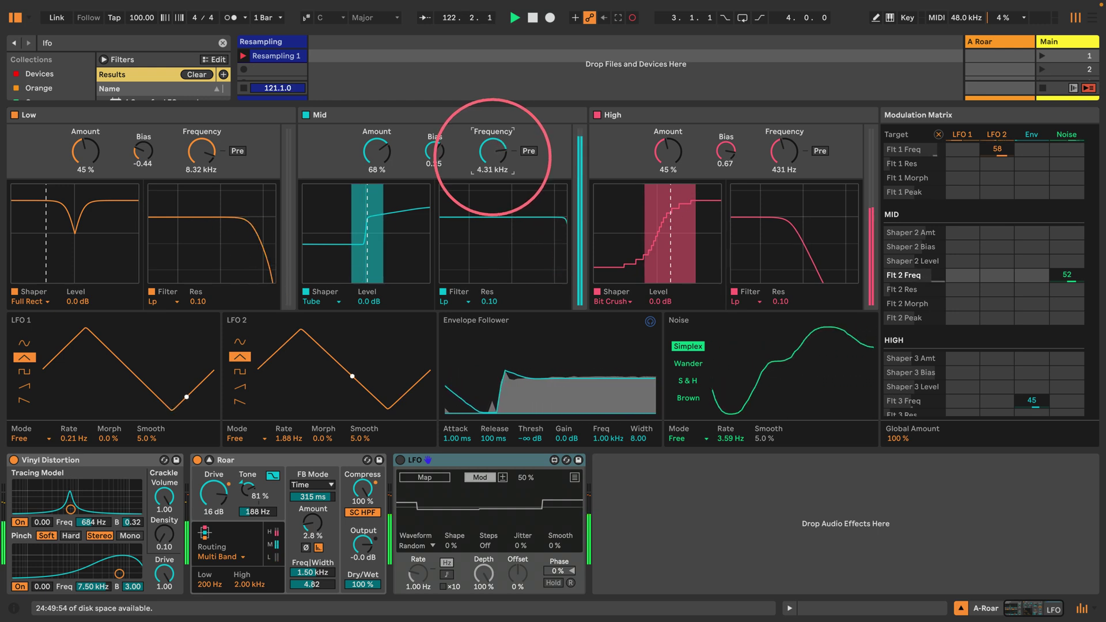
- Enable Pre on all three band filters and set their frequencies to 6.32 kHz Low, 3.46 kHz Mid and 1.22 kHz High
left_click(529, 151)
left_click(820, 151)
left_click(237, 151)
left_click_drag(781, 157, 780, 141)
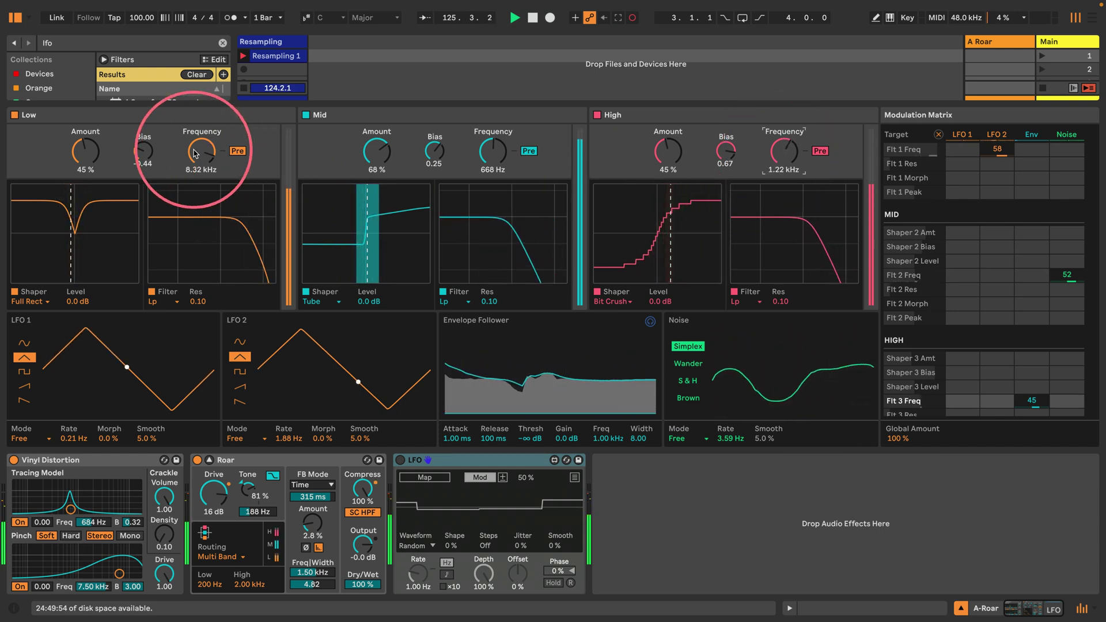
left_click_drag(201, 152, 202, 162)
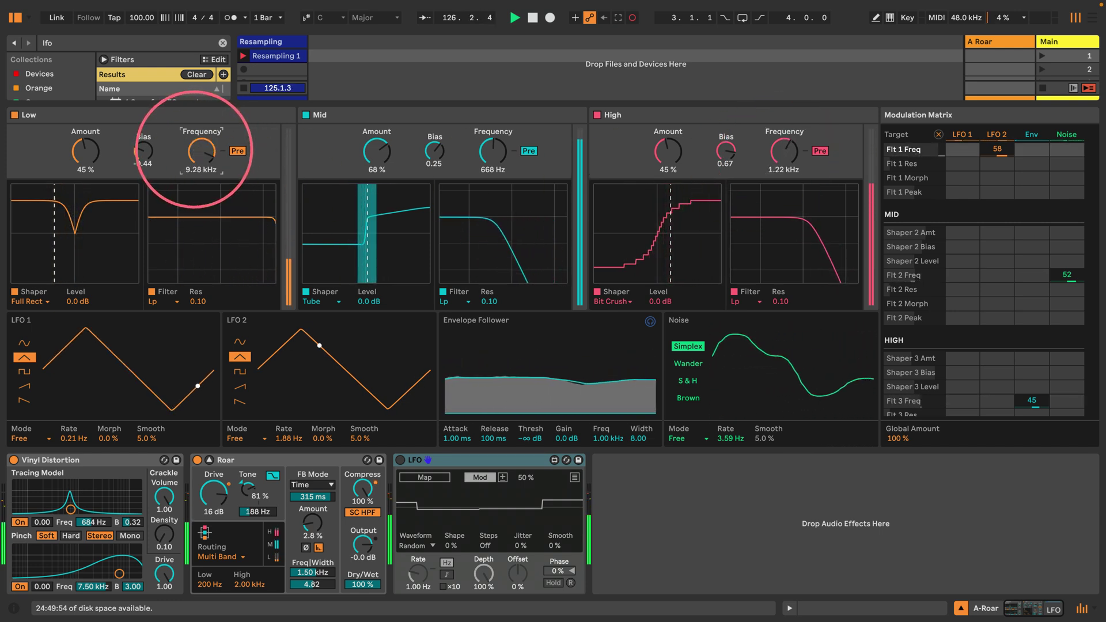
left_click_drag(493, 153, 493, 138)
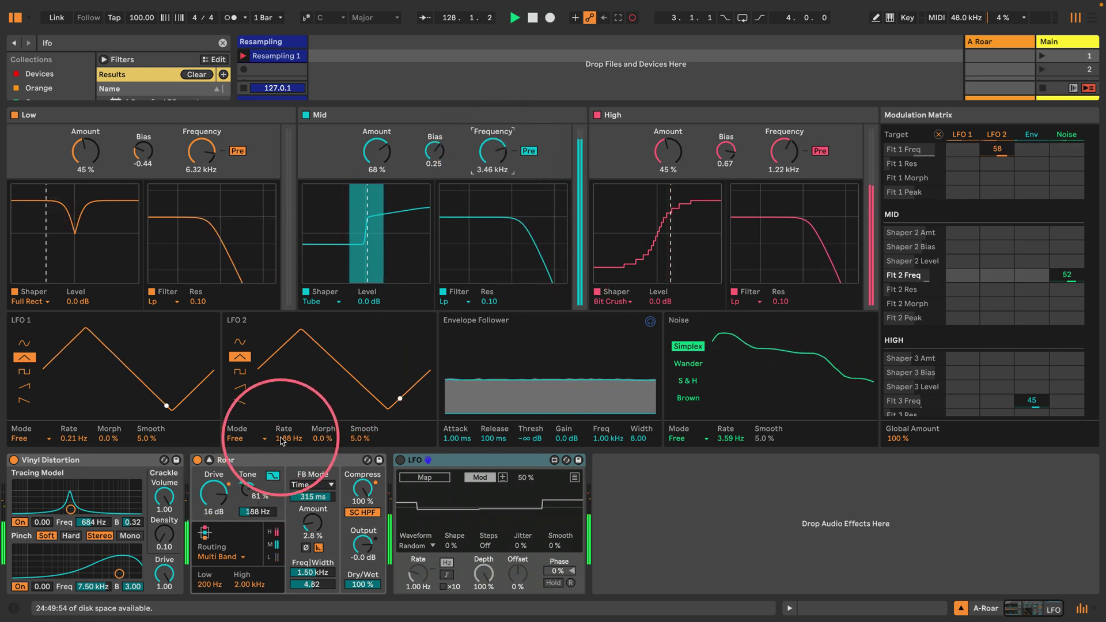
- Set the LFO 1, LFO 2 and Noise rates to 10.0 Hz, with LFO 1's Morph at 89 % and Smooth at 1.6 %
left_click_drag(286, 431, 283, 441)
left_click_drag(66, 435, 143, 445)
left_click(76, 440)
left_click_drag(75, 439, 75, 420)
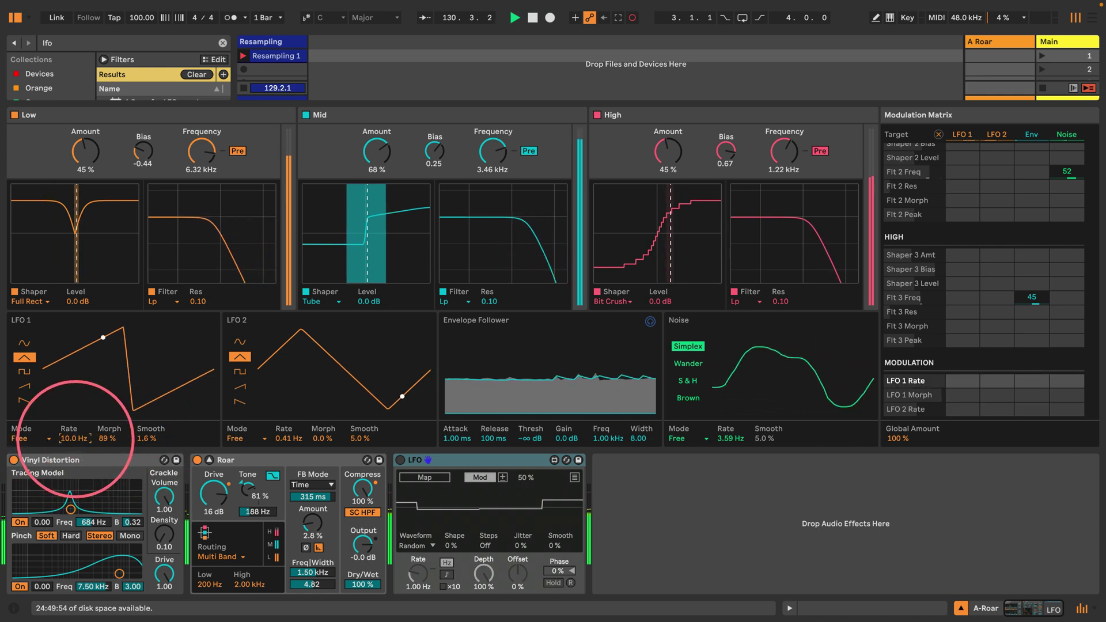
left_click_drag(284, 439, 288, 383)
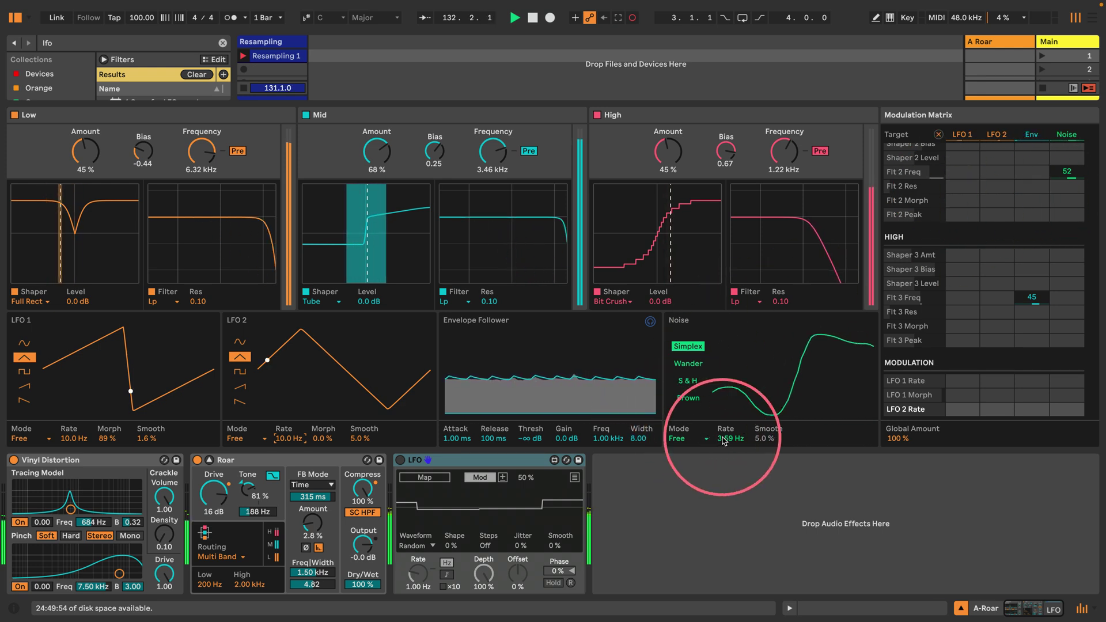
left_click_drag(723, 436, 703, 395)
- Lower the filter frequencies to 211 Hz High, 310 Hz Mid and 34.6 Hz Low, and set LFO 1's Morph to -100 %
left_click_drag(785, 138, 775, 152)
left_click_drag(493, 151, 494, 146)
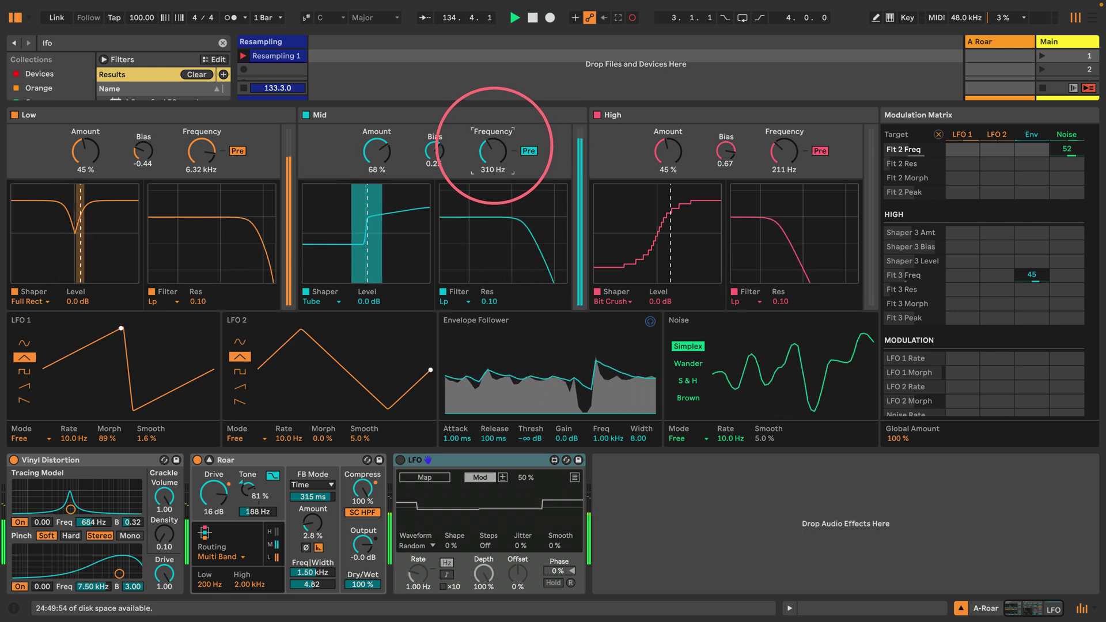
left_click_drag(201, 149, 204, 152)
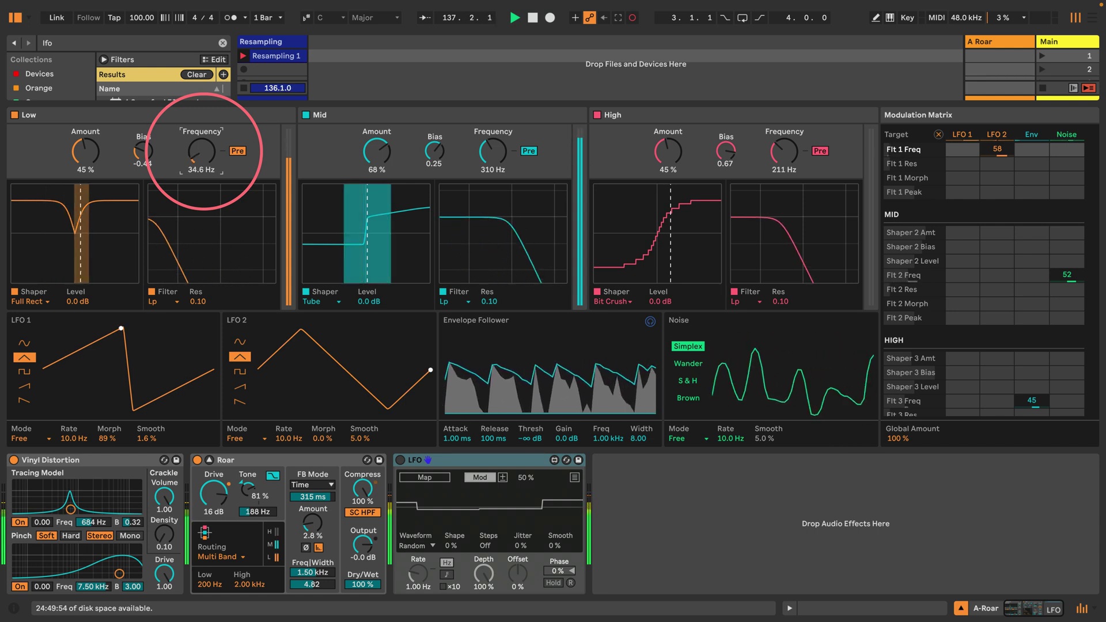
left_click_drag(107, 438, 106, 509)
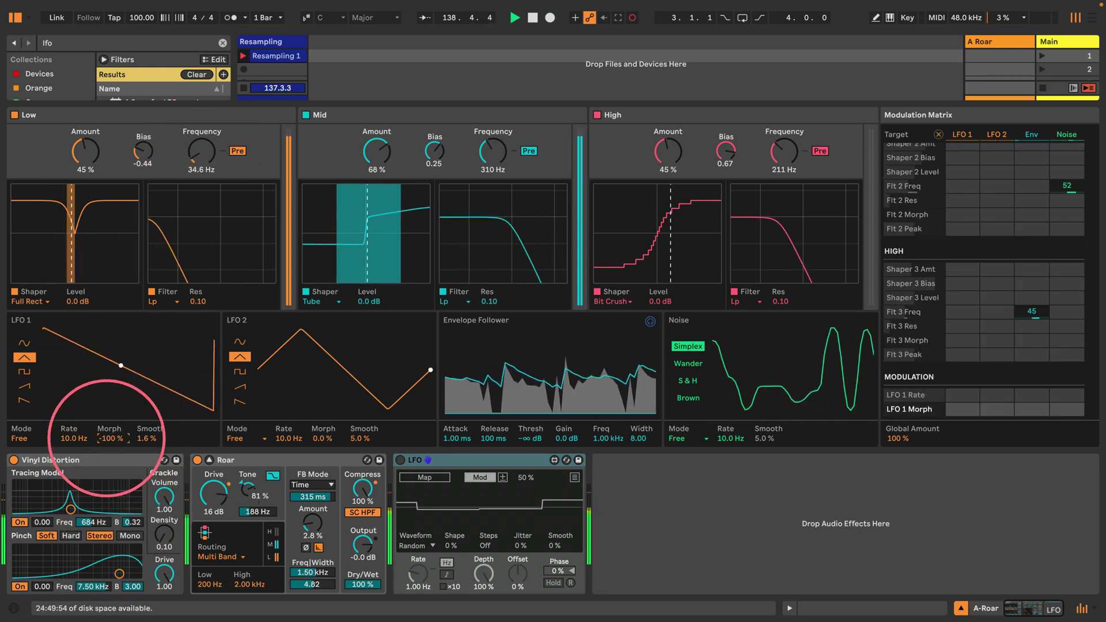
- Set the filter frequencies to 70.6 Hz Low, 78.8 Hz Mid and 63.2 Hz High, and the Mid band's Bias to 0.16
mouse_move(201, 151)
left_mouse_down()
mouse_move(203, 142)
mouse_move(205, 150)
left_mouse_up()
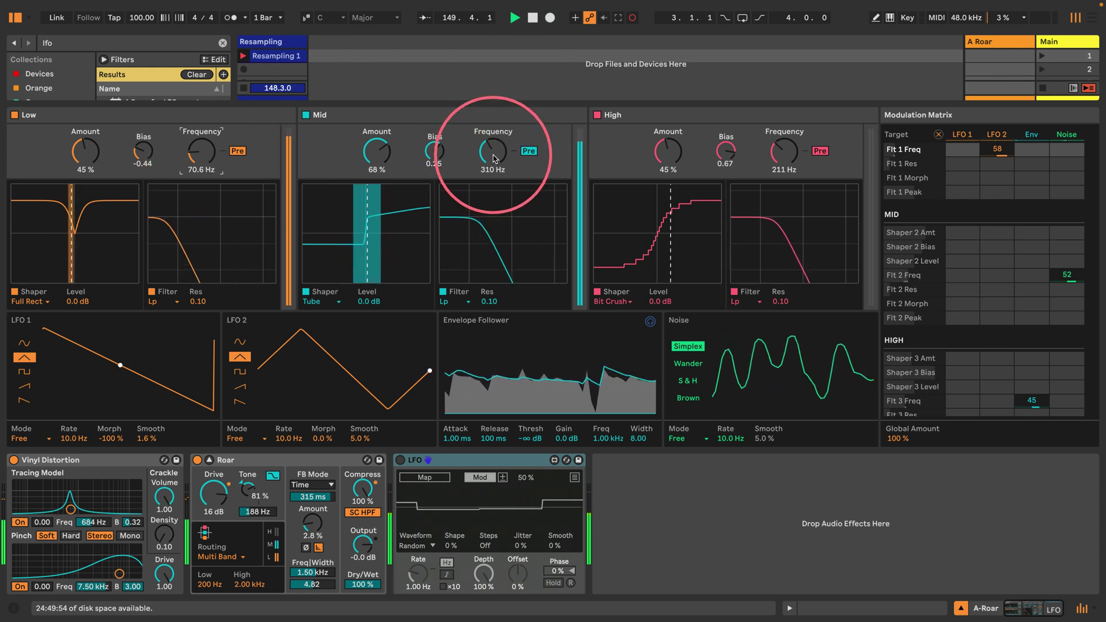
left_click_drag(493, 152, 493, 178)
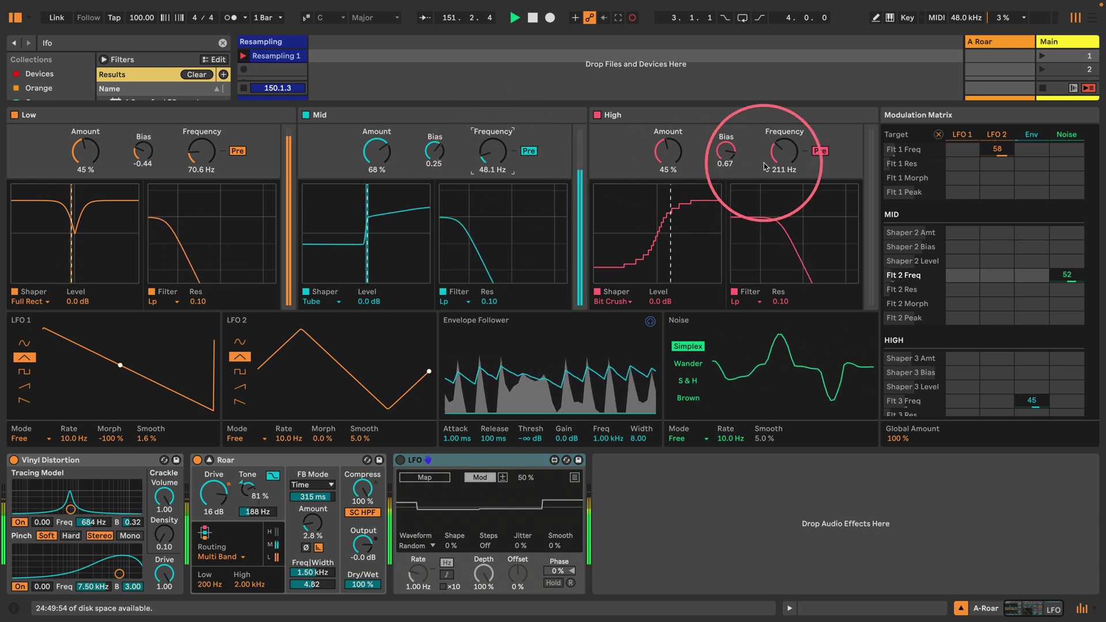
left_click_drag(784, 151, 784, 175)
left_click_drag(475, 168, 490, 158)
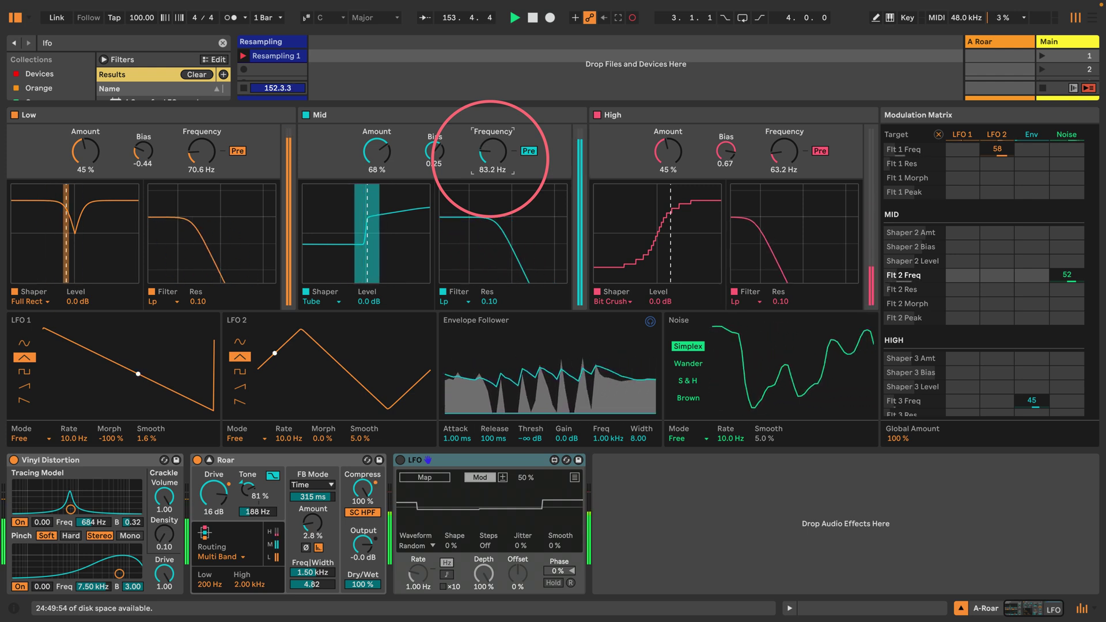
left_click_drag(434, 168, 440, 155)
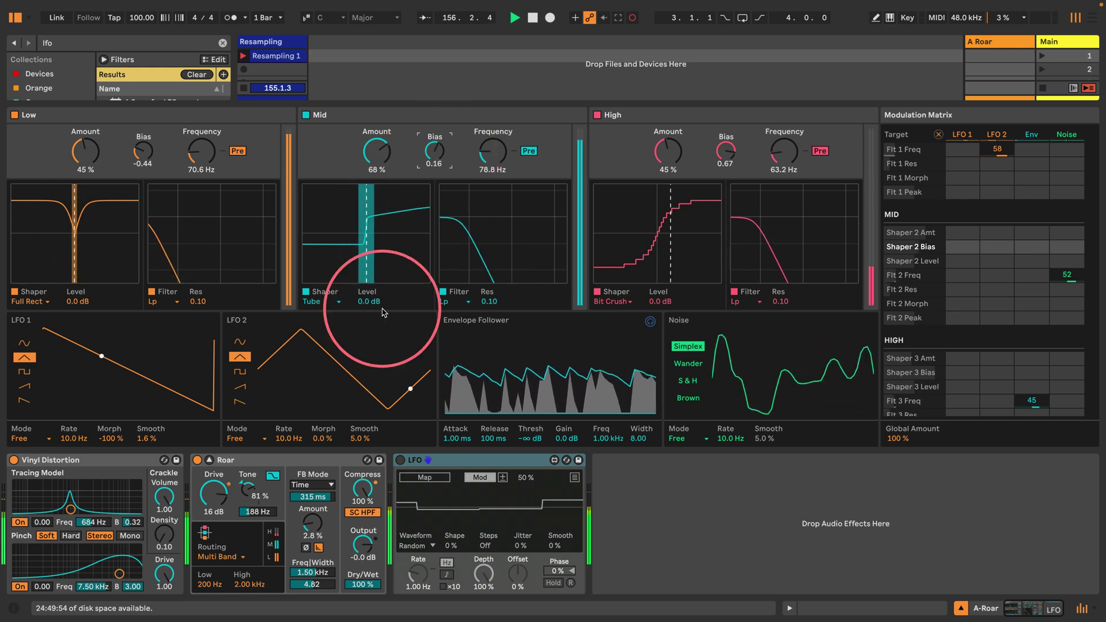
- Set LFO 1's rate to 2.46 Hz and the Low band's filter Frequency to 109 Hz
scroll(980, 236, "up", 5)
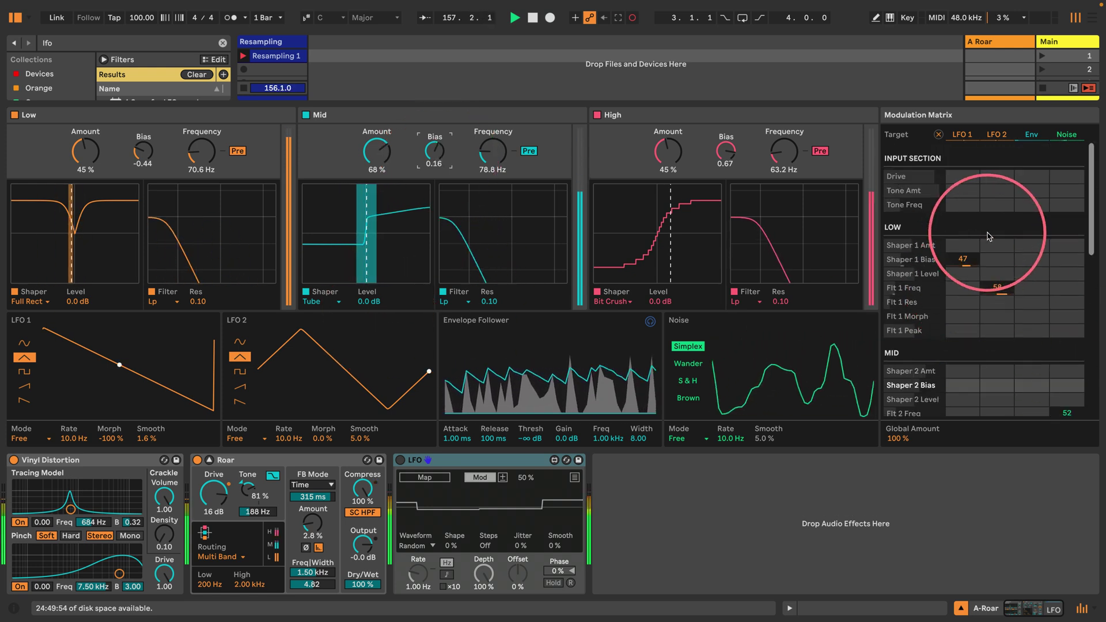
left_click(198, 153)
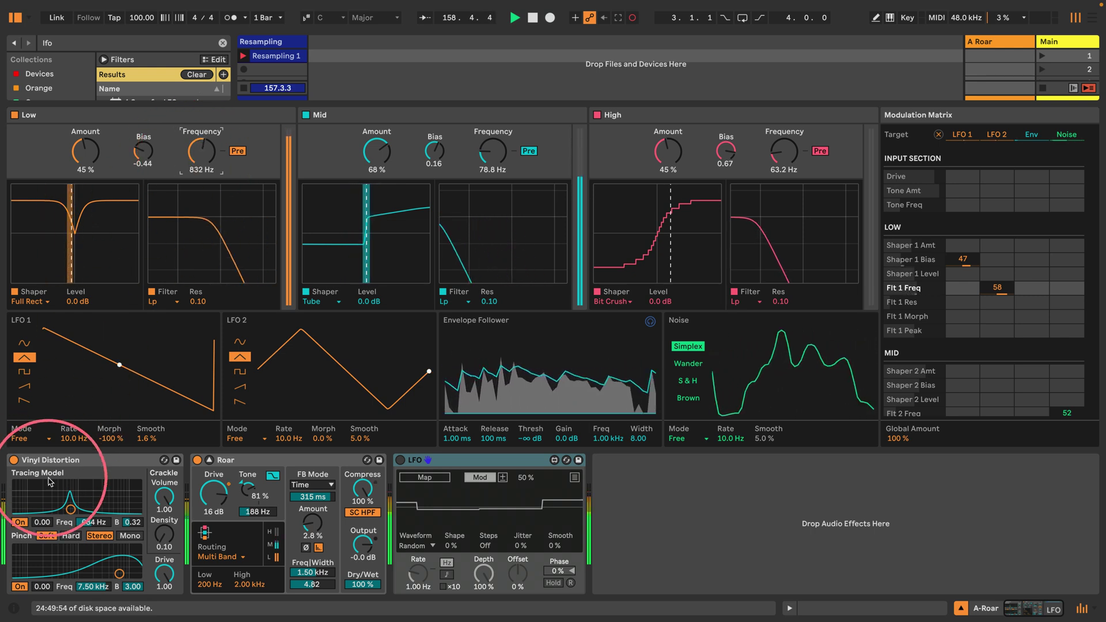
left_click(72, 437)
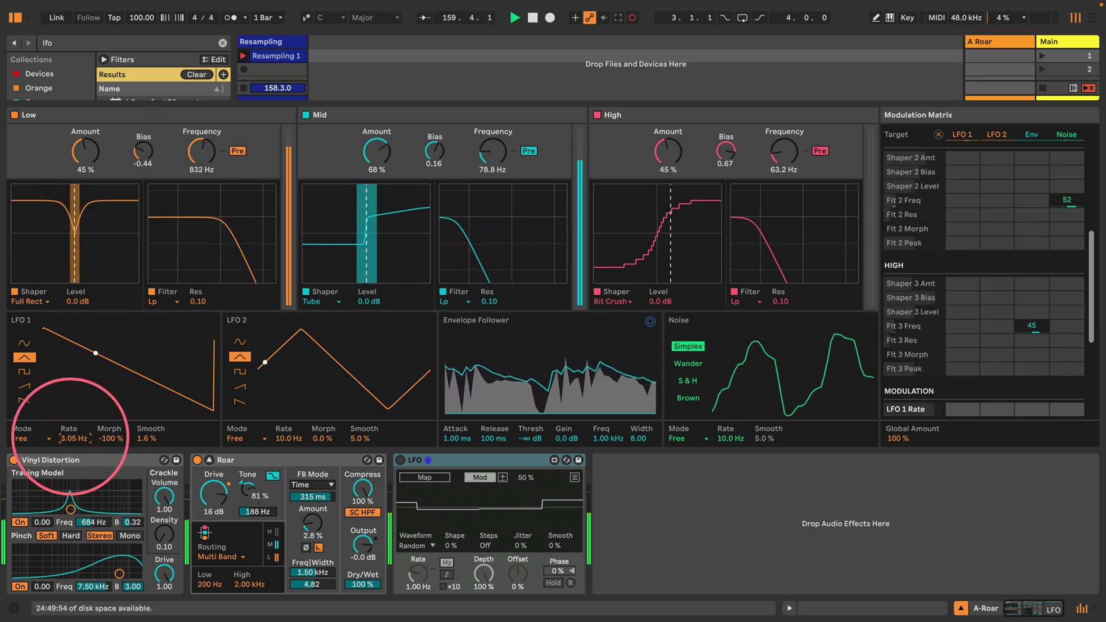
left_click_drag(72, 437, 72, 446)
left_click(202, 150)
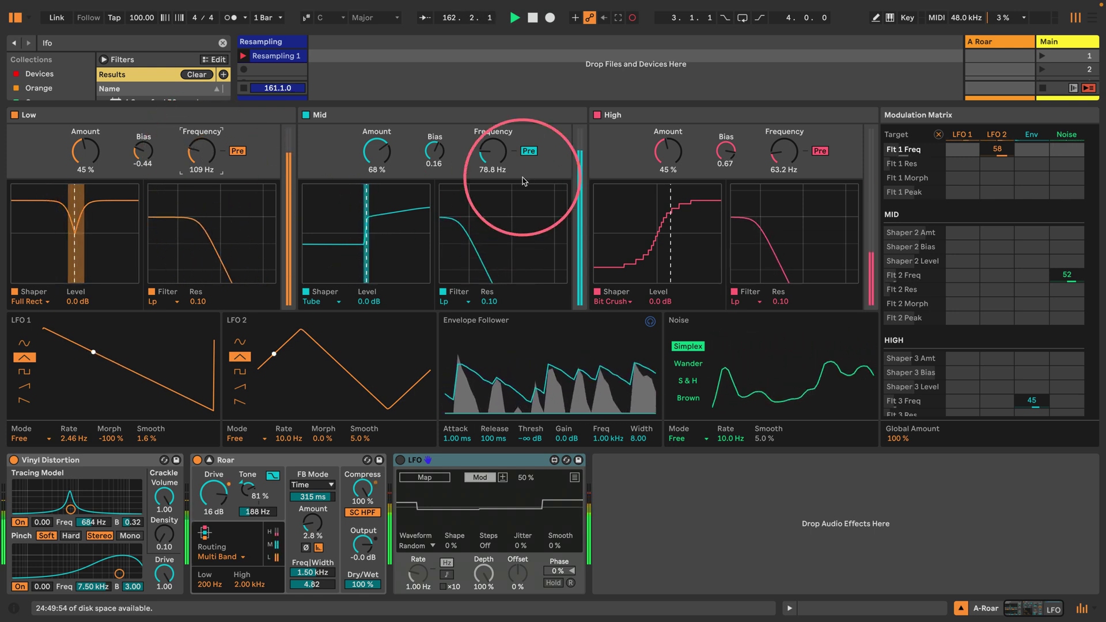
- Set the Mid band's filter Frequency to 263 Hz and its shaper Amount to 35 %
left_click_drag(499, 154, 499, 132)
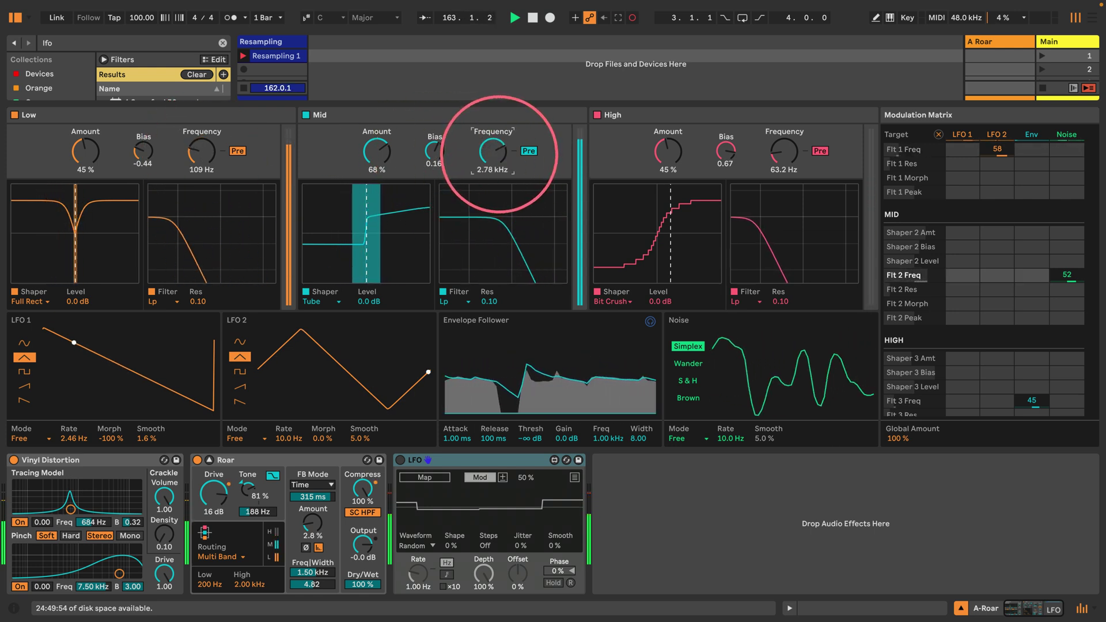
left_click(377, 151)
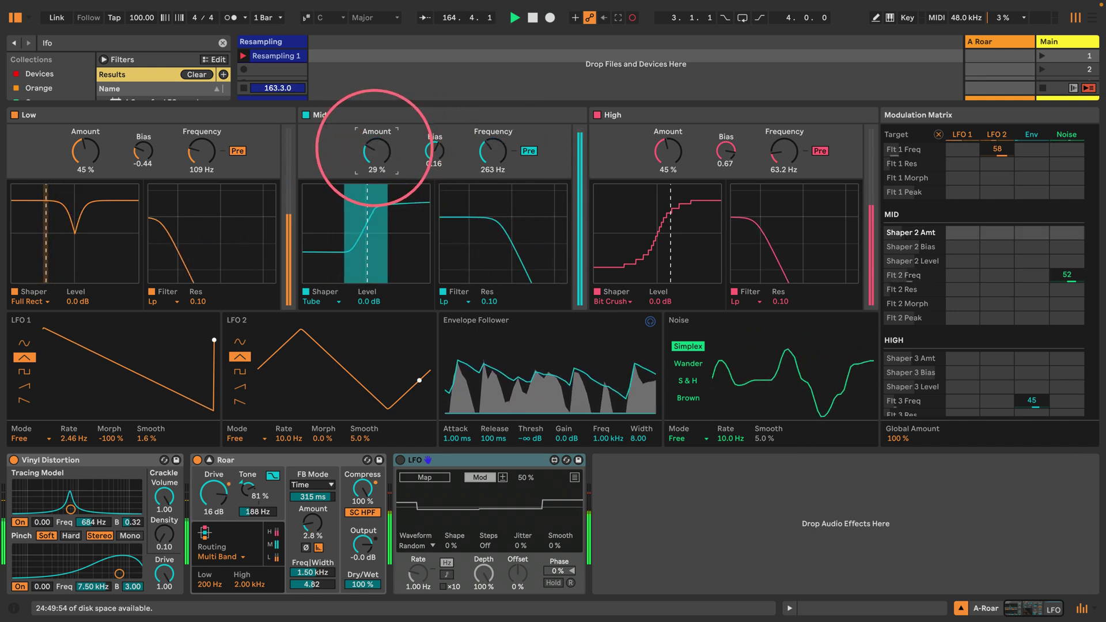
- Set LFO 1 to a 0.19 Hz rate and -91 % Morph, and LFO 2 to 2.21 Hz, -22 % Morph and 0.0 % Smooth
left_click_drag(283, 439, 282, 472)
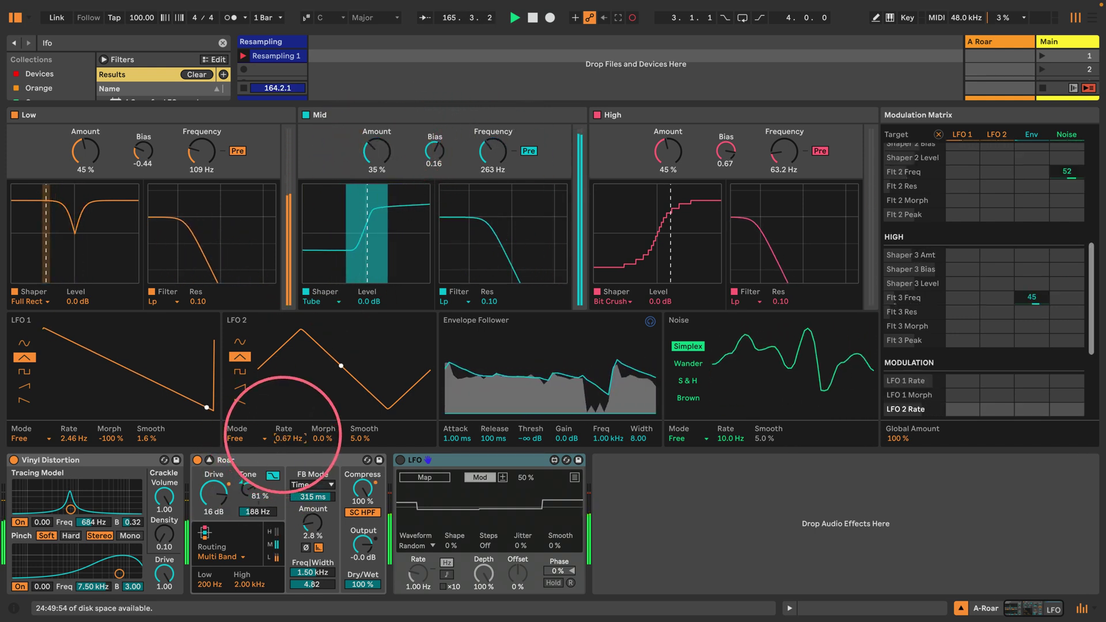
left_click_drag(283, 434, 283, 430)
left_click_drag(110, 439, 71, 441)
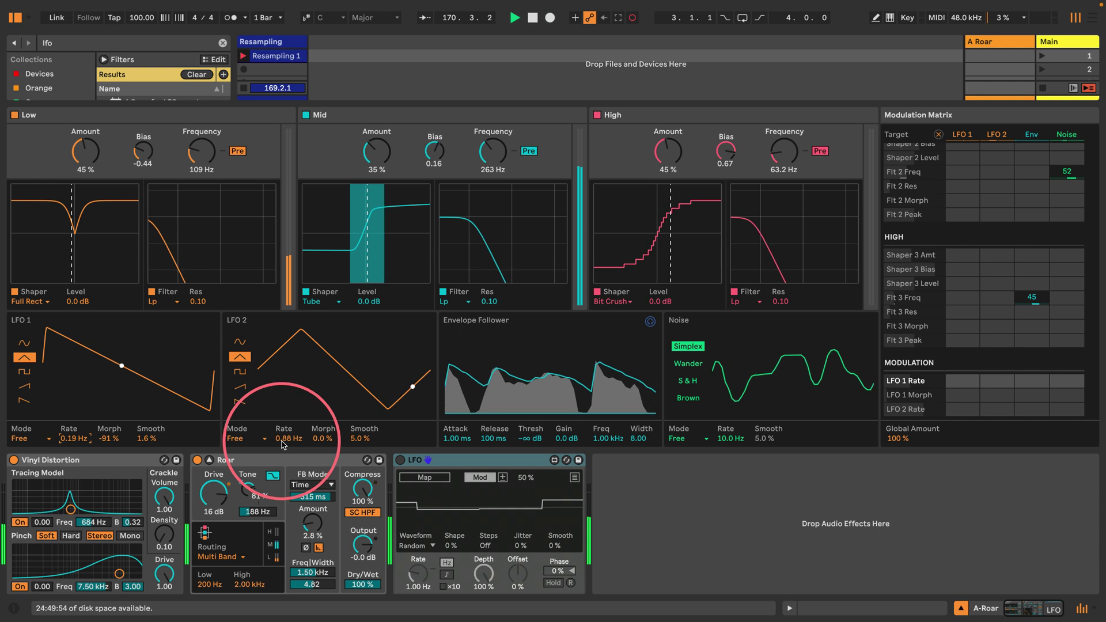
left_click_drag(284, 438, 358, 450)
left_click(359, 438)
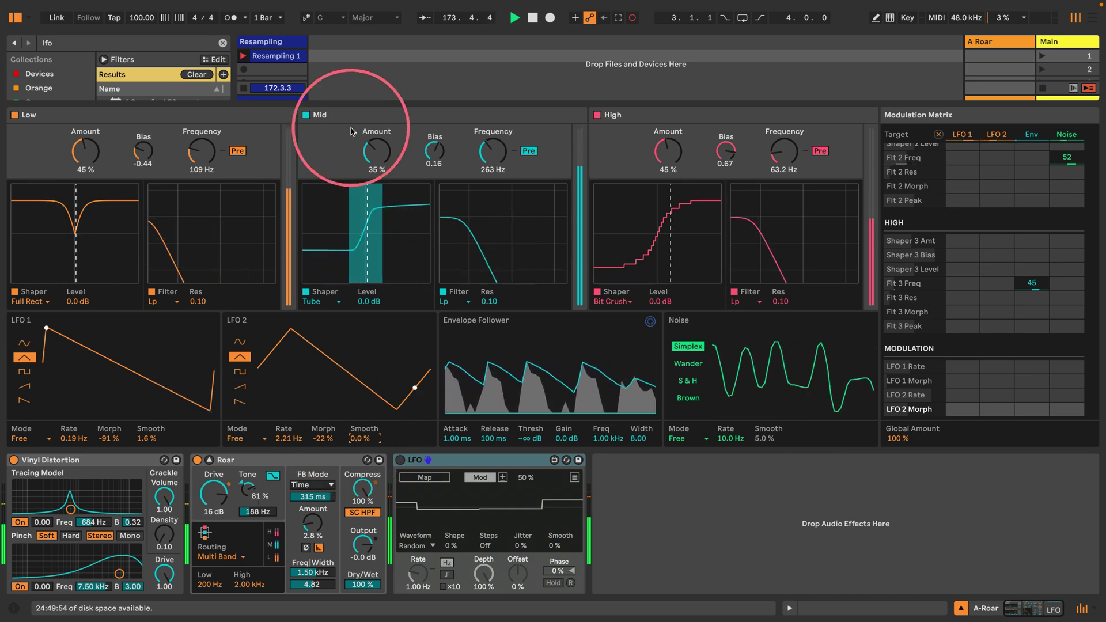
- Turn the A Roar return track's send to itself fully down and lower Roar's Drive to -24 dB
left_click_drag(417, 102, 395, 358)
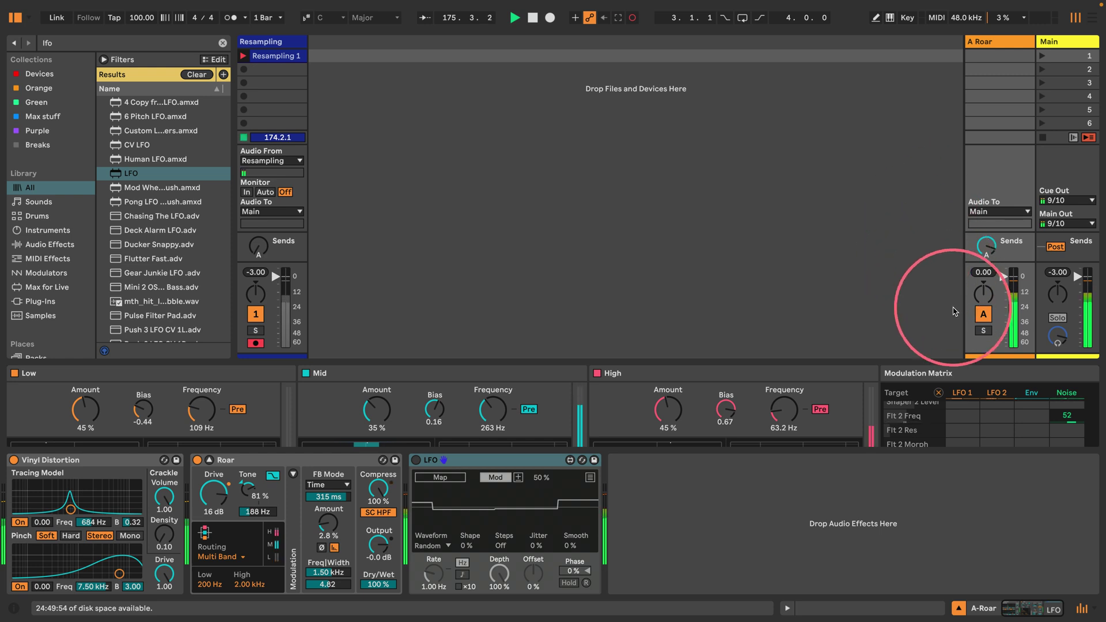
left_click_drag(983, 251, 983, 308)
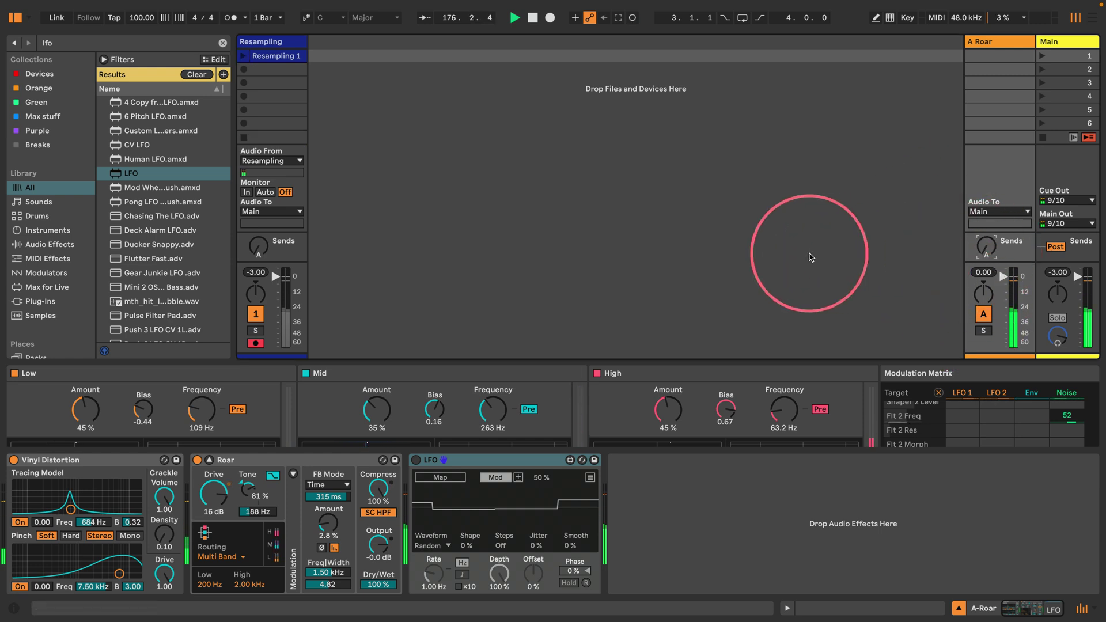
left_click_drag(601, 361, 604, 278)
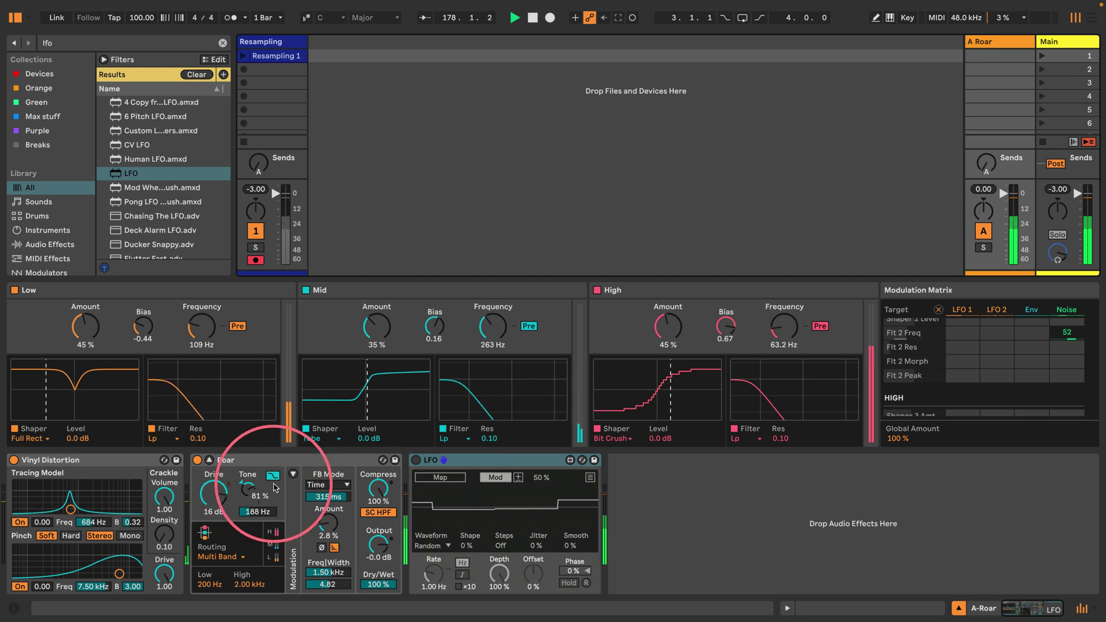
left_click_drag(213, 499, 213, 593)
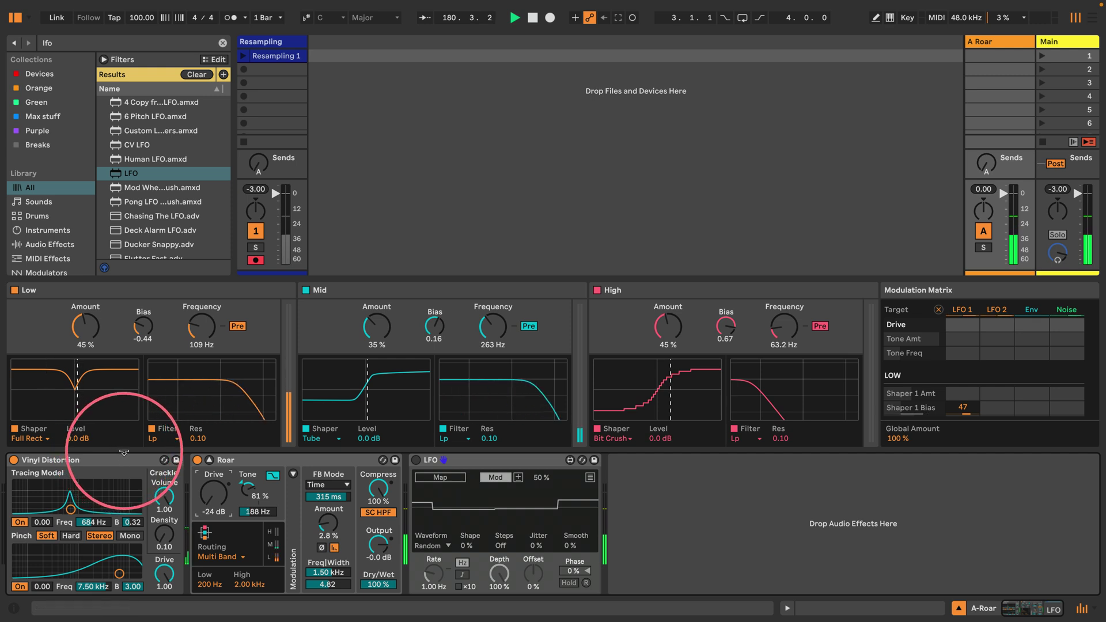
- Examine the recorded Resampling 1 clip's waveform and audition its opening bars
left_click(276, 55)
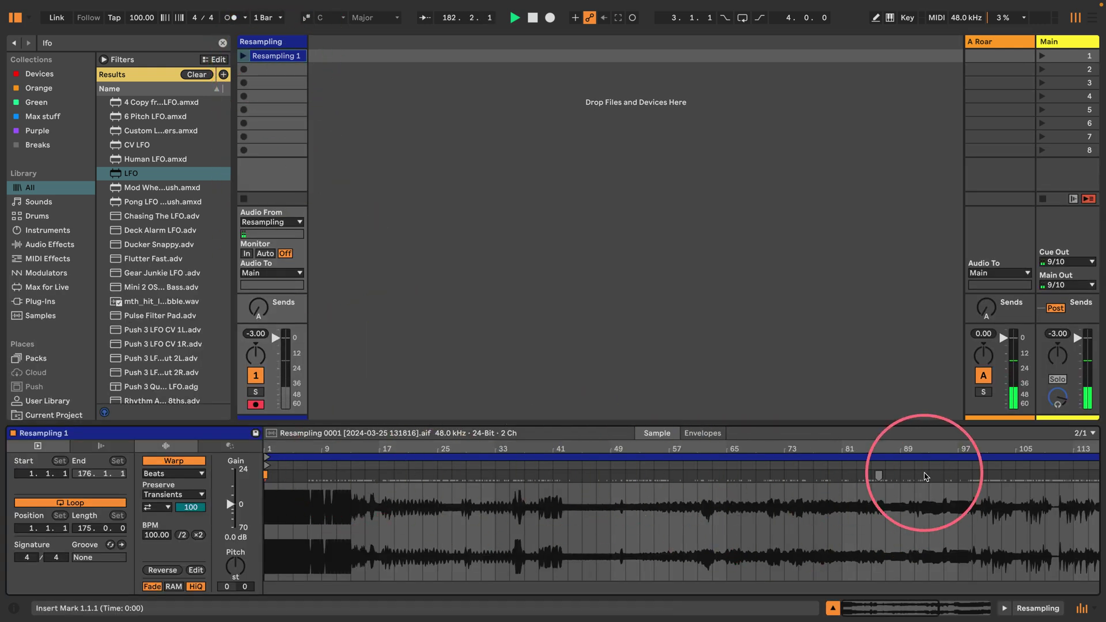
left_click_drag(720, 442, 723, 446)
scroll(723, 448, "up", 3)
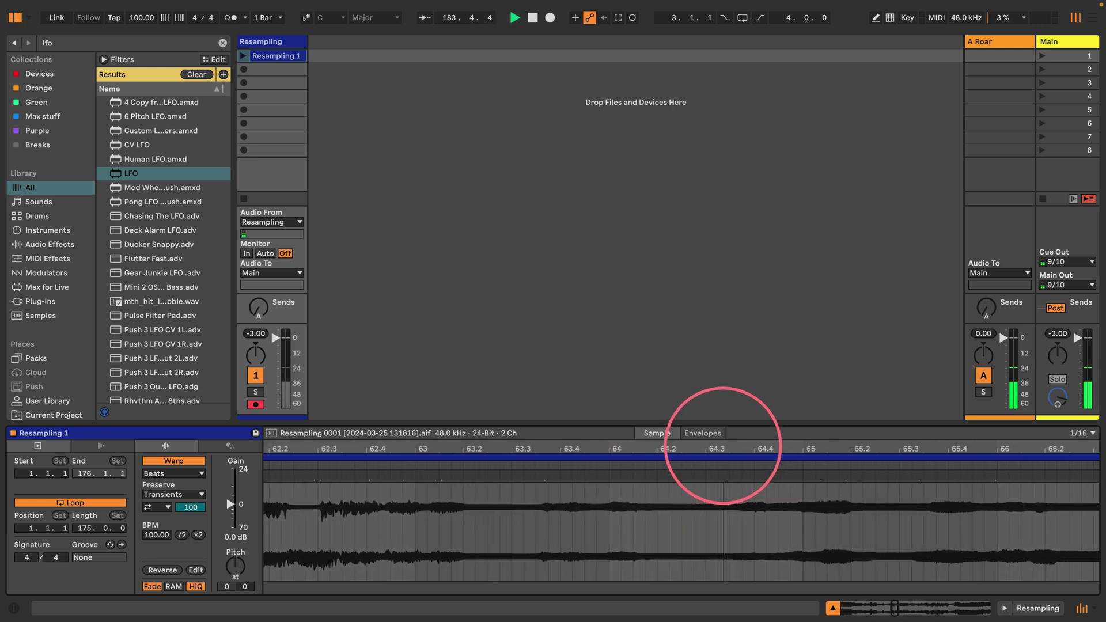
scroll(723, 448, "down", 15)
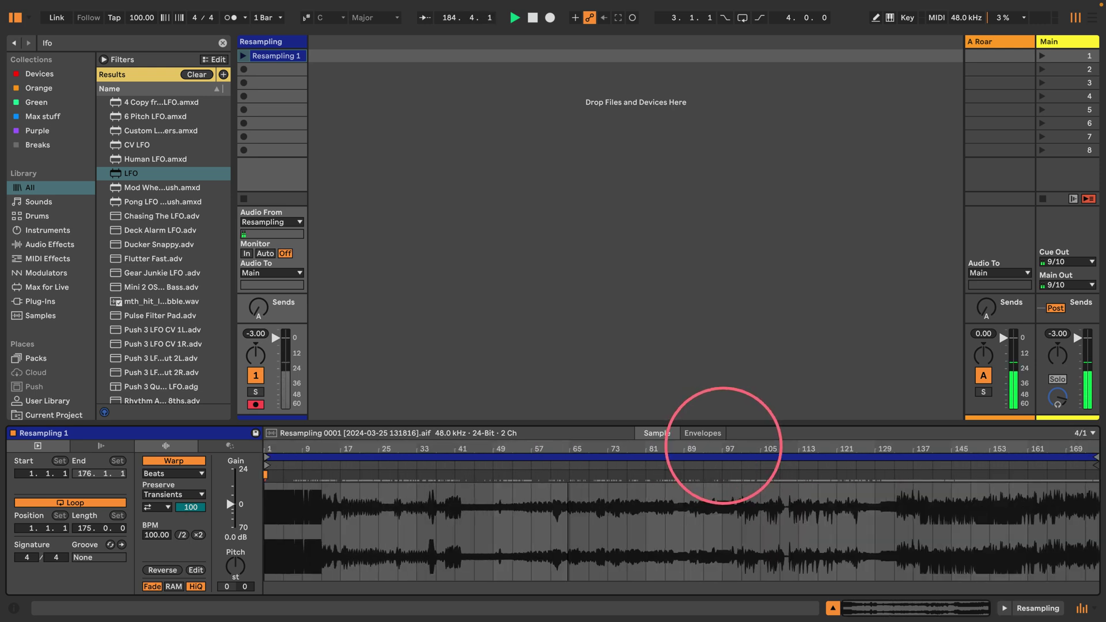
left_click(244, 57)
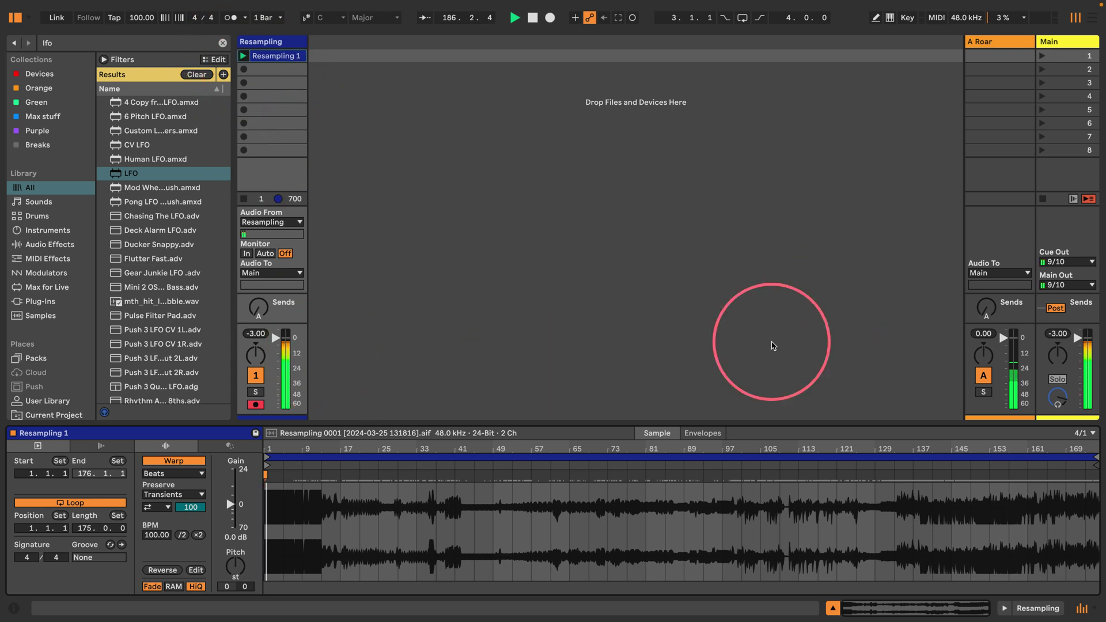
left_click_drag(267, 446, 275, 447)
left_click_drag(578, 445, 577, 394)
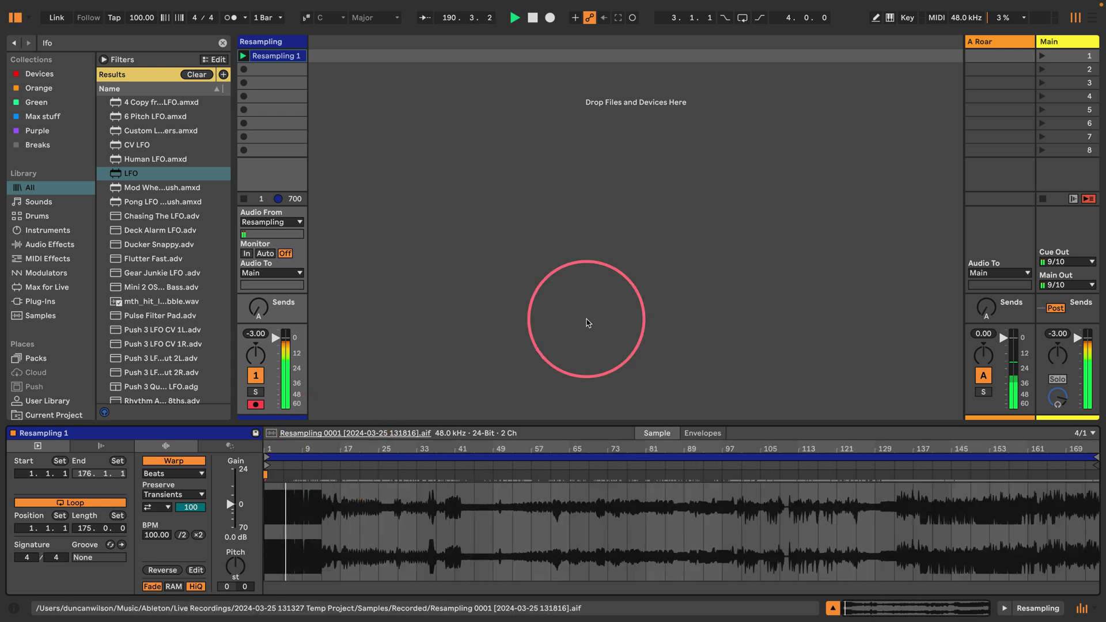
key("space")
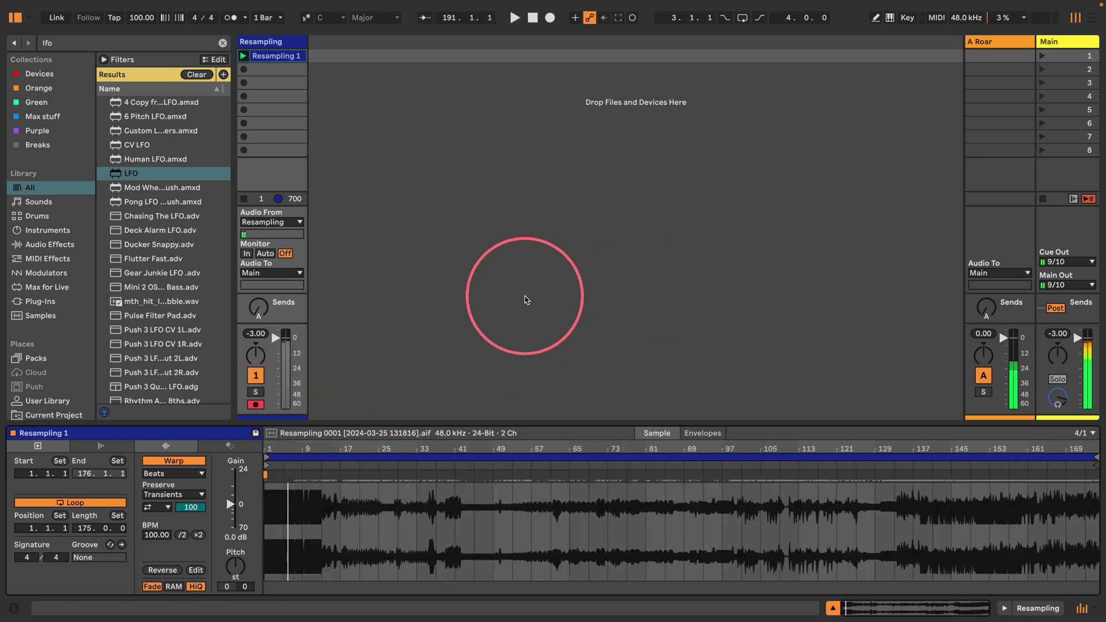
- Copy the Resampling 1 clip to the third slot of its track and deactivate the A Roar return track
left_click(286, 56)
left_click_drag(286, 60, 281, 85)
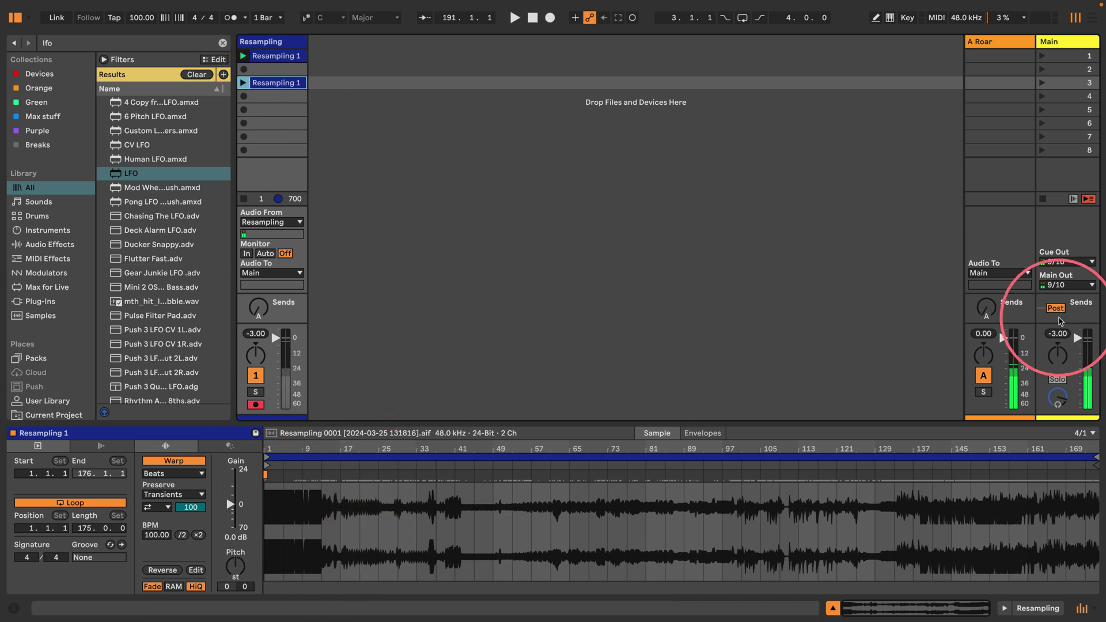
left_click(983, 377)
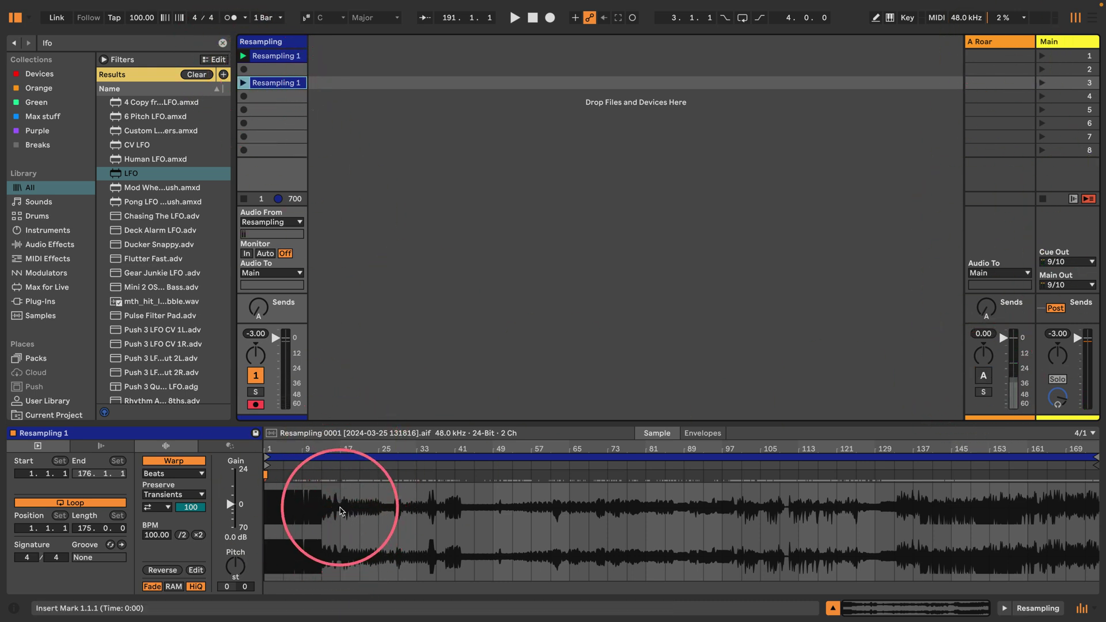
- Loop a quieter section of the copied clip from 17.2.3 with a length of 7.2.1 while auditioning it
left_click_drag(338, 504, 379, 523)
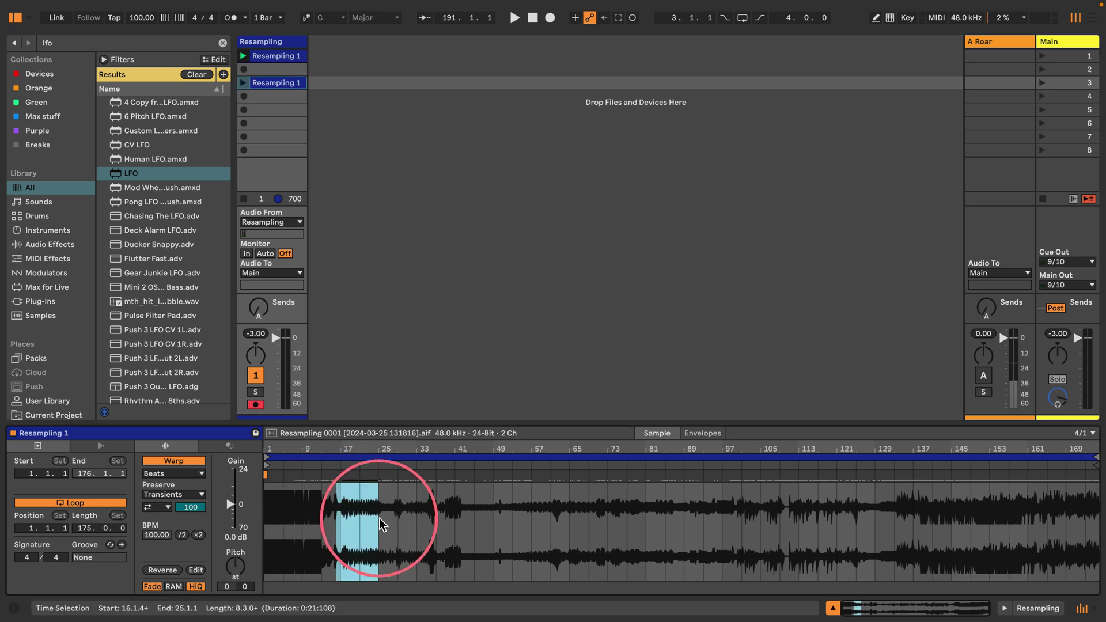
key("ctrl+l")
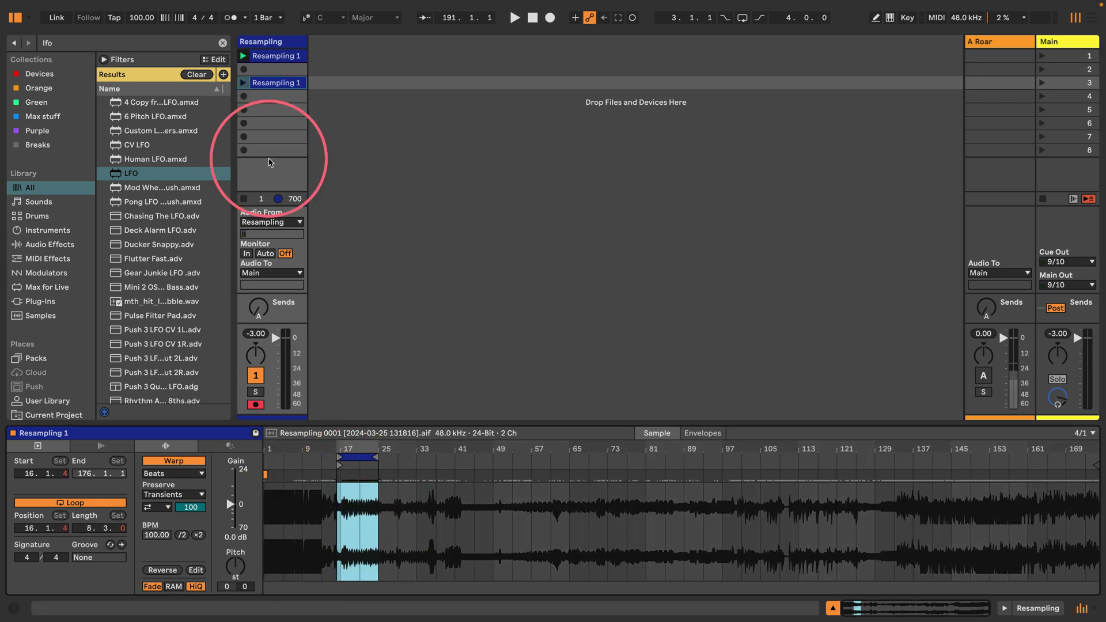
left_click(242, 83)
left_click_drag(348, 447, 346, 518)
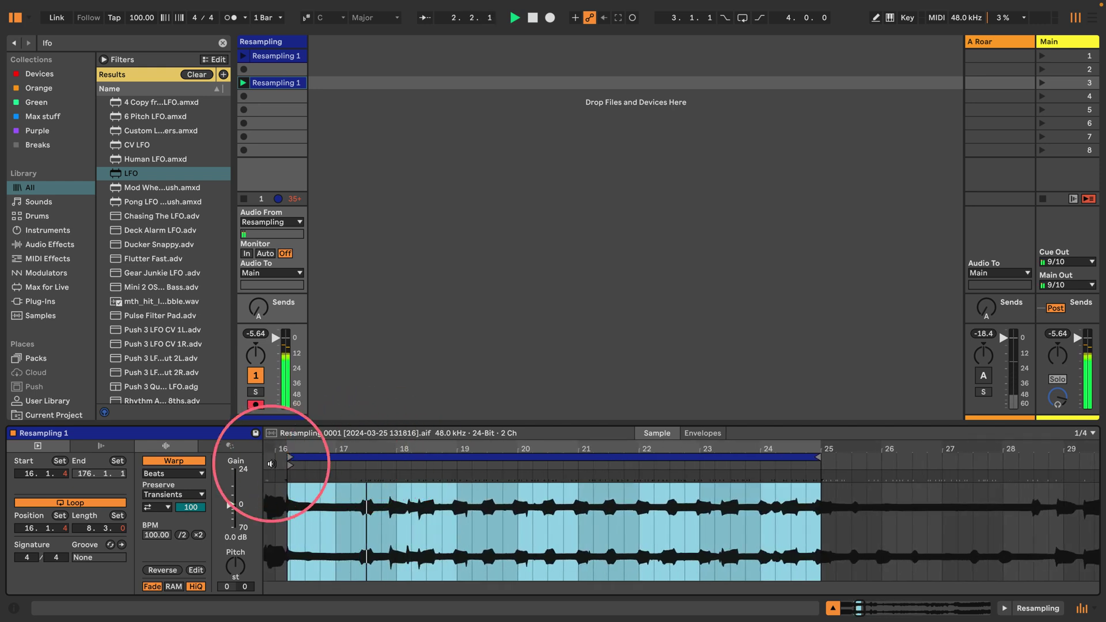
left_click_drag(290, 457, 363, 457)
- Slice the looped section to a new MIDI track, one slice per transient with the Sampler preset, and play the sliced clip
right_click(571, 502)
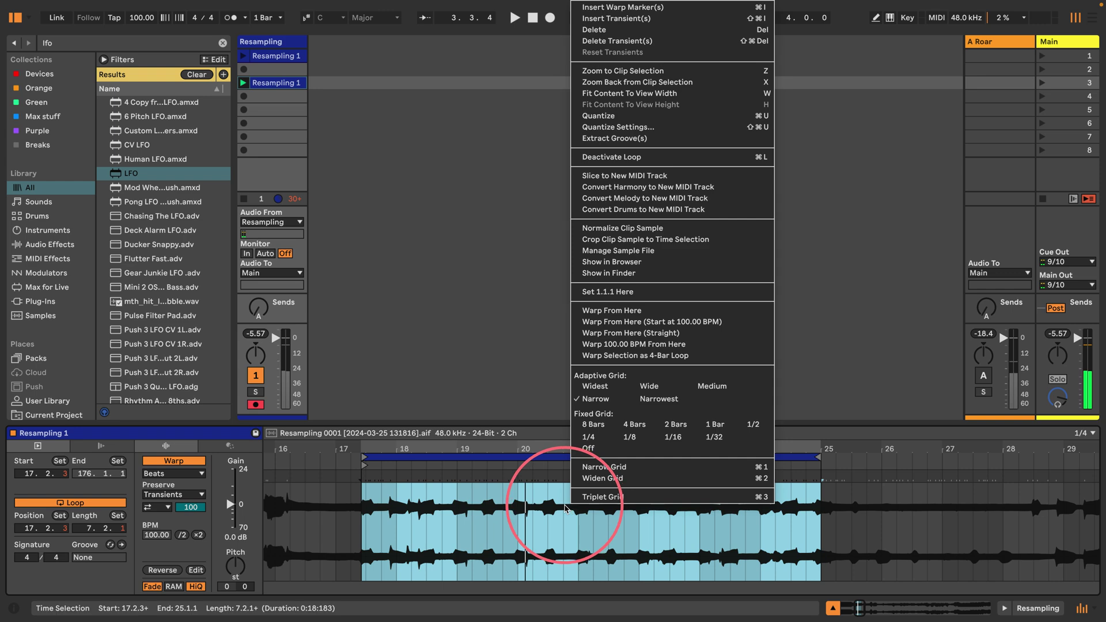
left_click(599, 175)
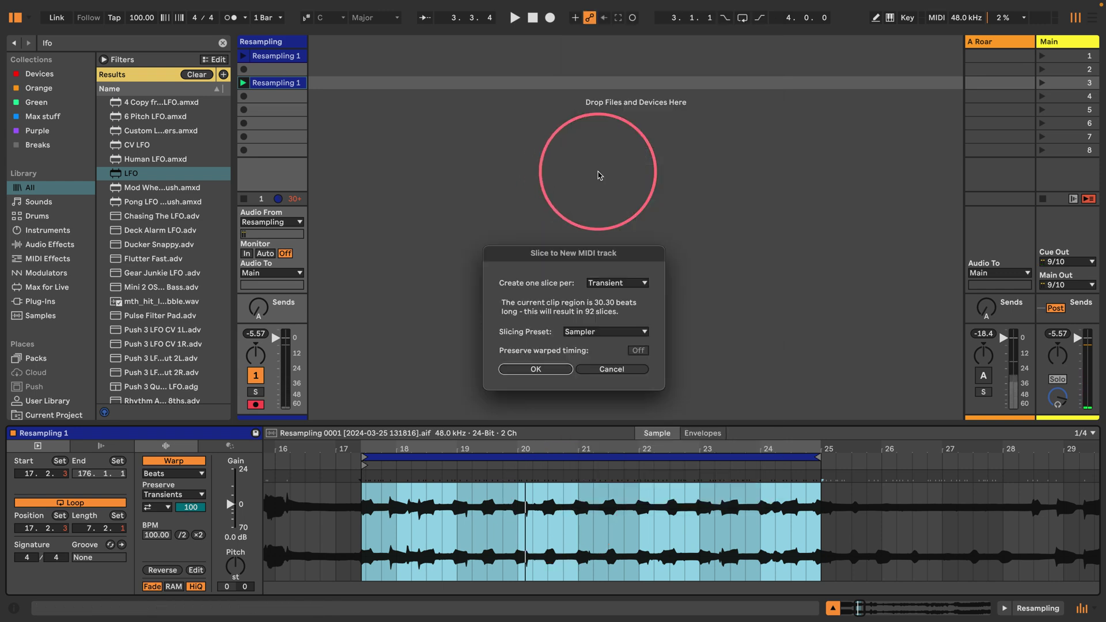
left_click(535, 369)
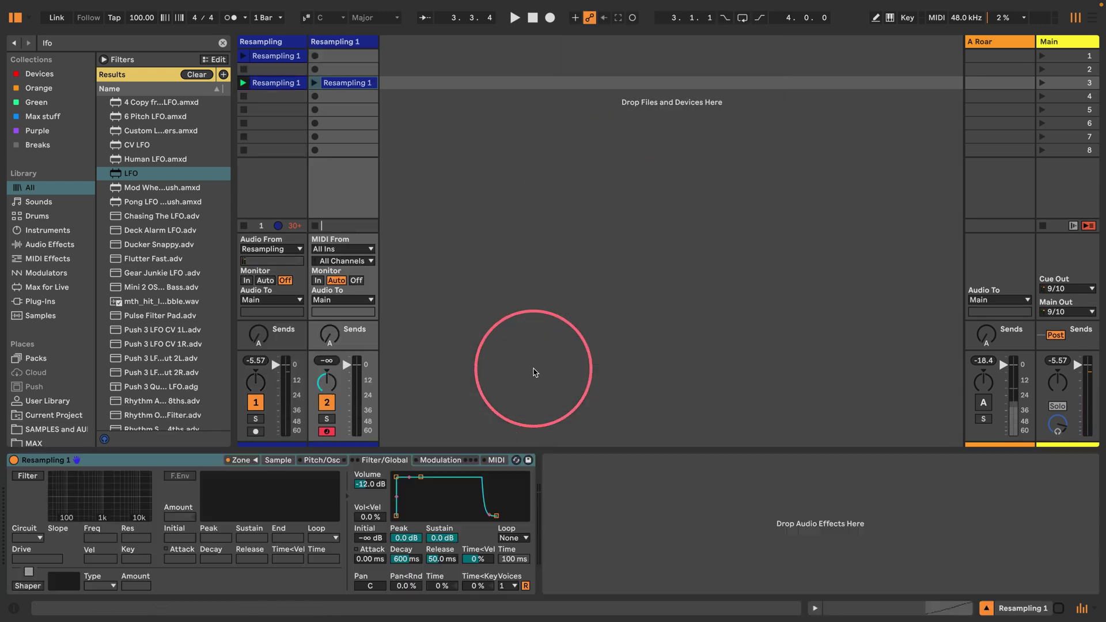
left_click(315, 84)
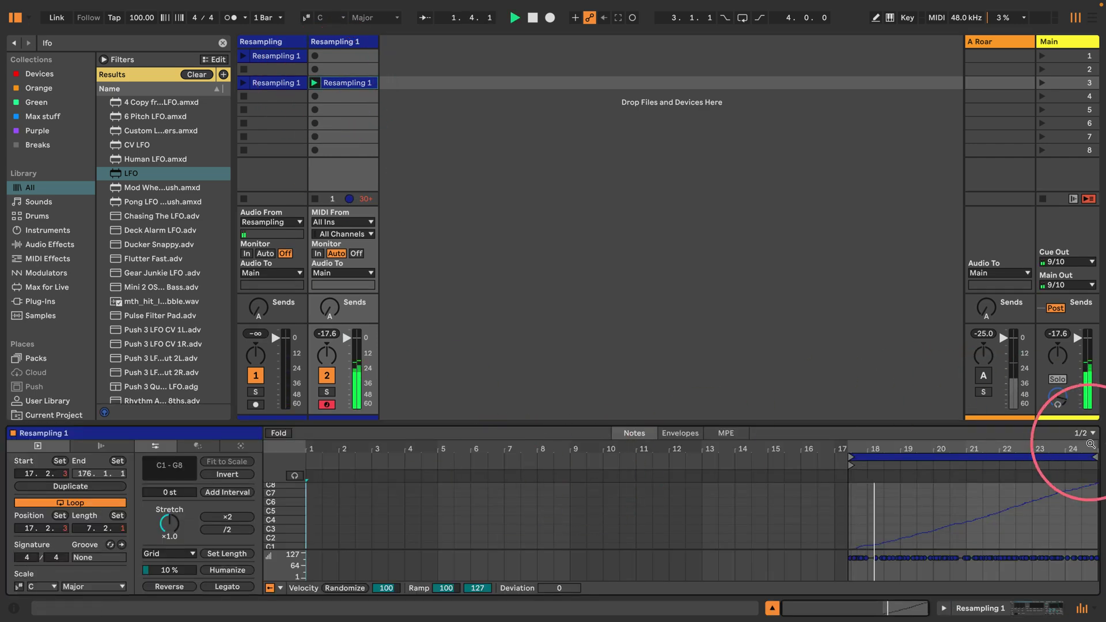
- Quantize all notes of the sliced MIDI clip to a 2/1 grid
left_click_drag(1090, 444, 1061, 457)
left_click_drag(749, 425, 690, 203)
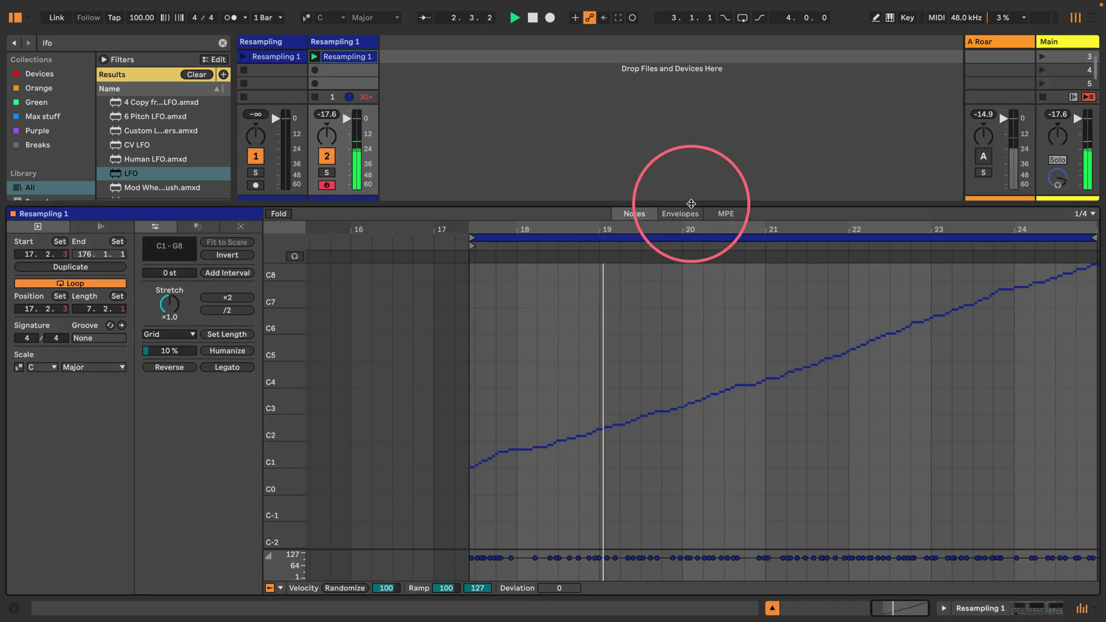
mouse_move(247, 420)
left_mouse_down()
mouse_move(280, 422)
mouse_move(268, 418)
left_mouse_up()
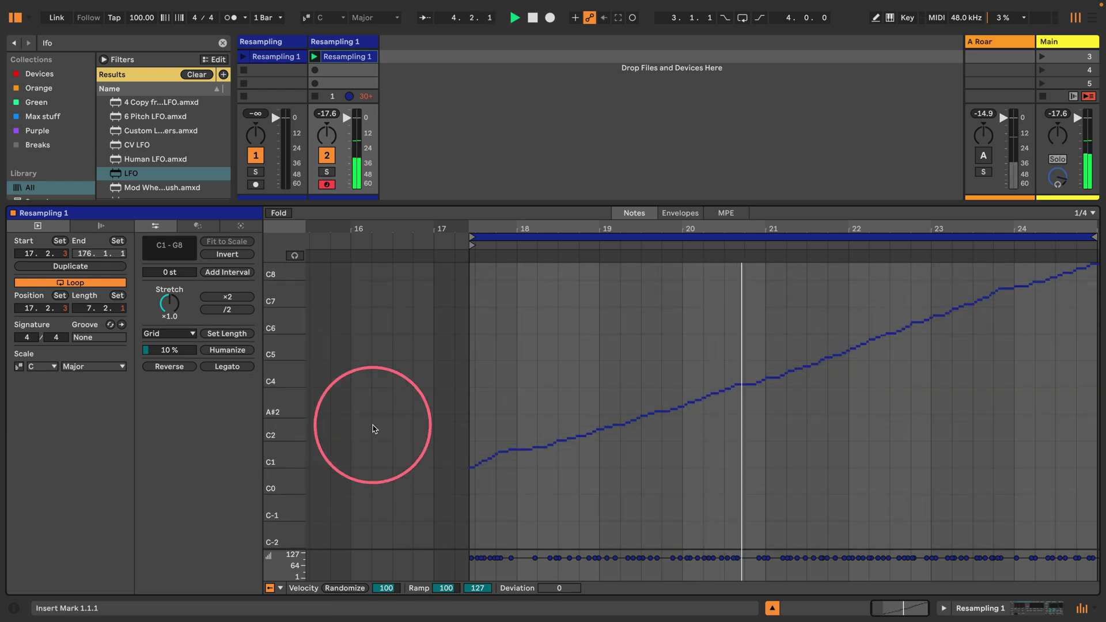
left_click_drag(481, 494, 1092, 241)
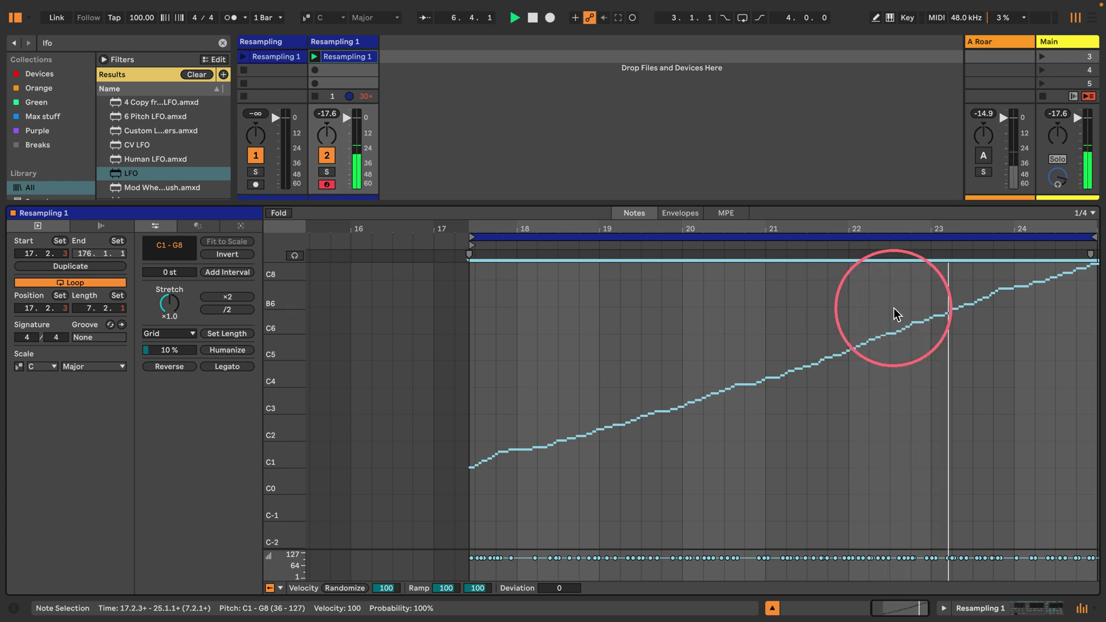
key("super+2")
key("super+2")
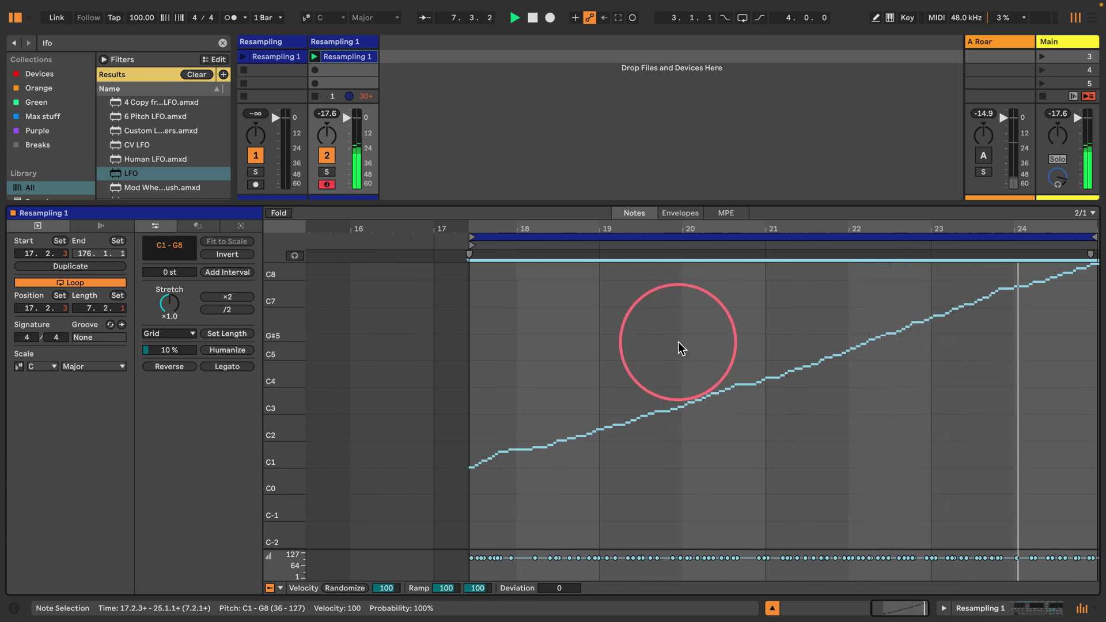
key("super+u")
- Shift the quantized note groups in time so that they form one vertical stack at bar 19
left_click_drag(523, 521, 363, 395)
key("Right")
left_click_drag(859, 523, 763, 360)
key("Left")
left_click_drag(987, 432, 876, 277)
key("Left")
key("Left")
left_click_drag(715, 470, 503, 278)
key("Left")
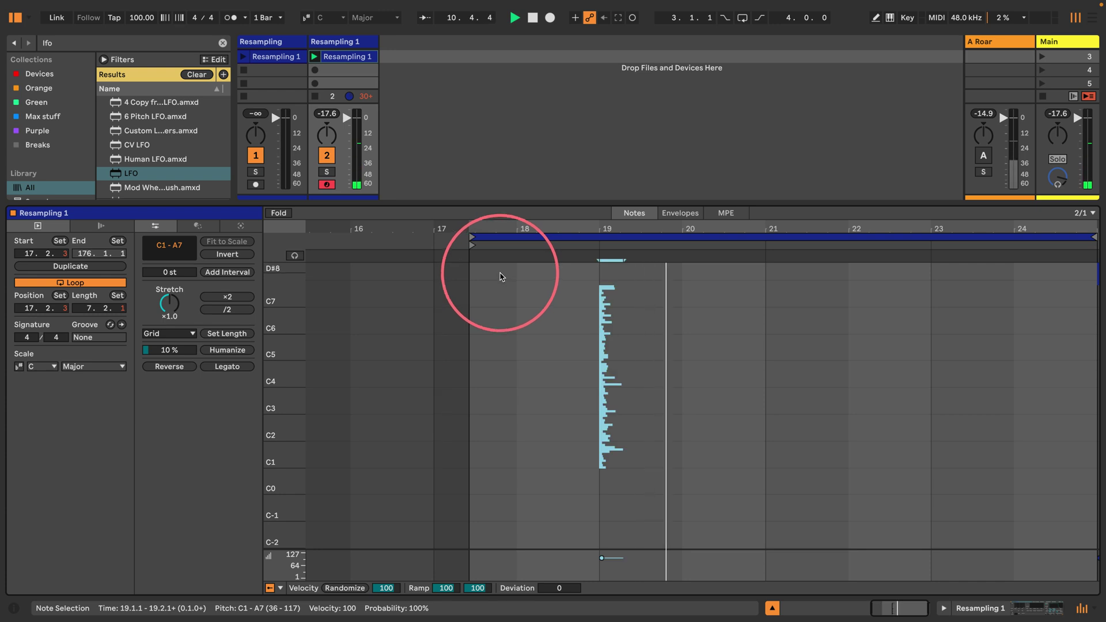
- Move the note stack and the loop start to bar 17, and lengthen the stacked notes with Legato
mouse_move(525, 235)
left_mouse_down()
mouse_move(469, 235)
mouse_move(433, 253)
left_mouse_up()
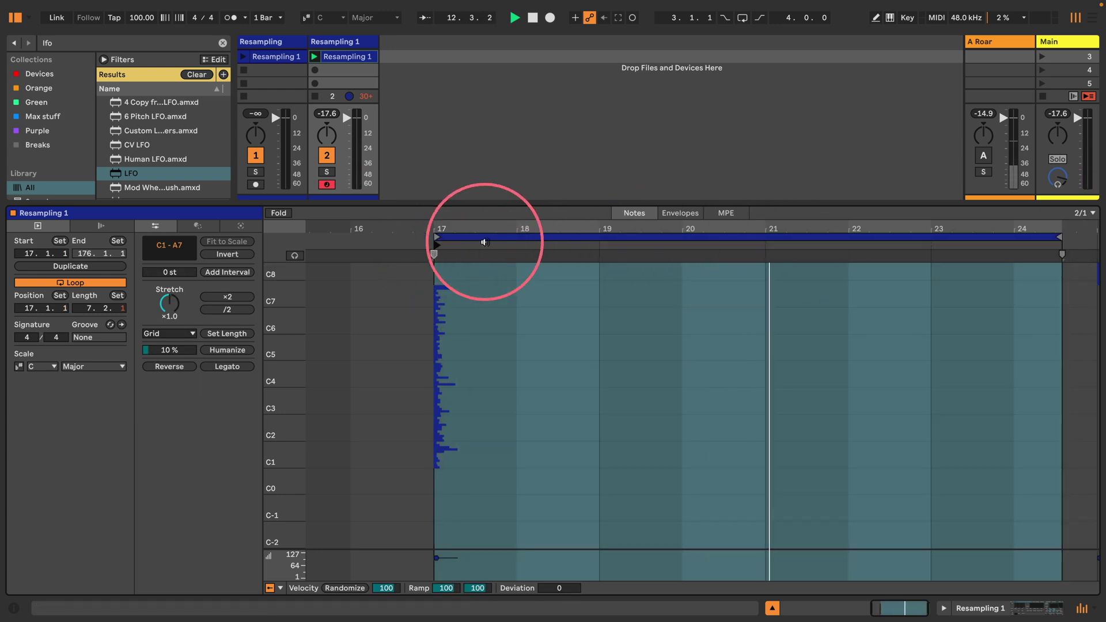
left_click_drag(510, 469, 423, 274)
left_click(227, 368)
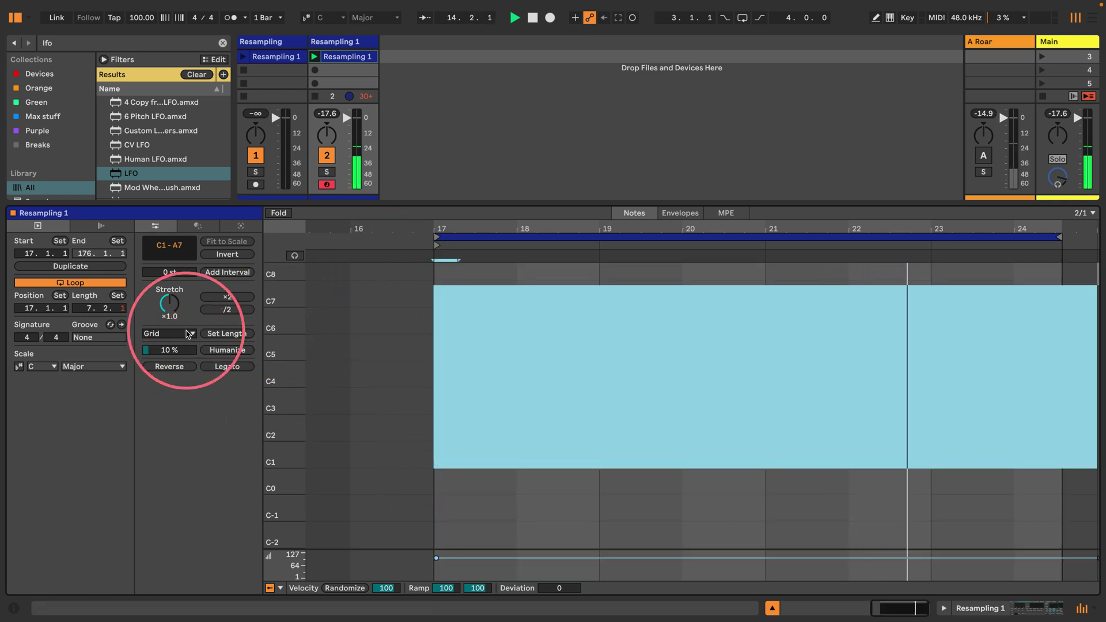
- Apply the Arpeggiate transformation to the stacked notes with Random style, 1/24 rate and 31 % gate
left_click(198, 226)
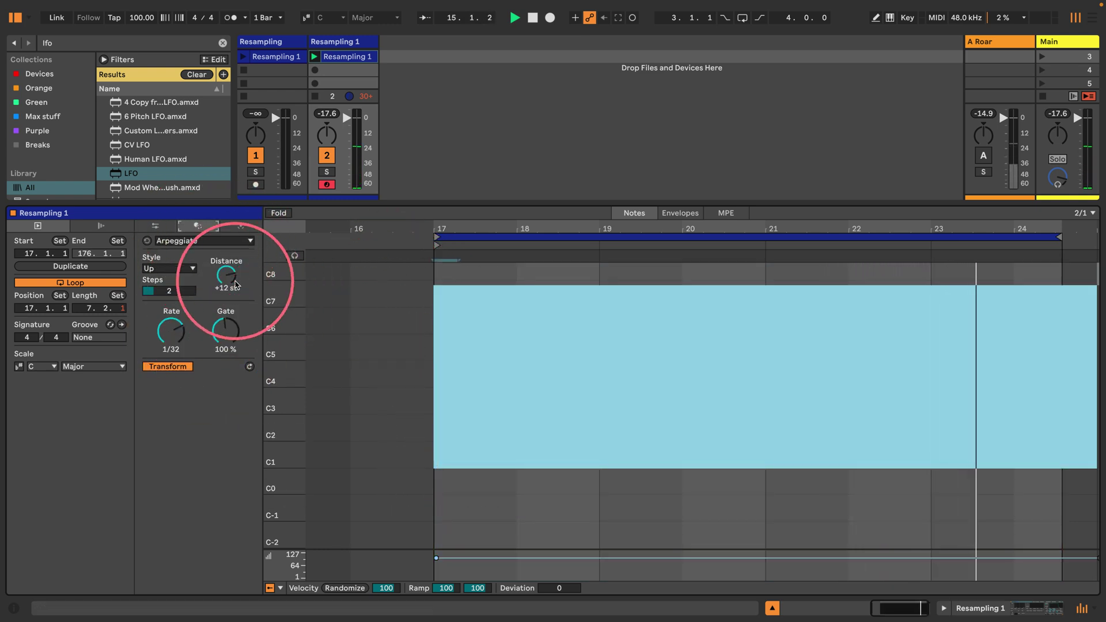
left_click_drag(176, 337, 175, 328)
left_click(161, 269)
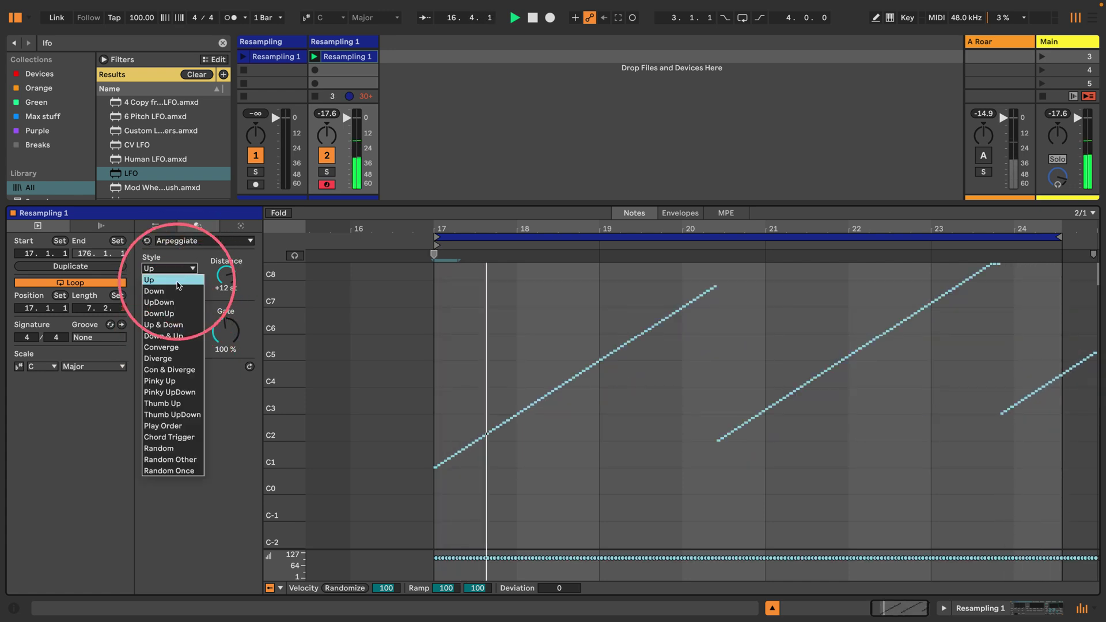
left_click(174, 450)
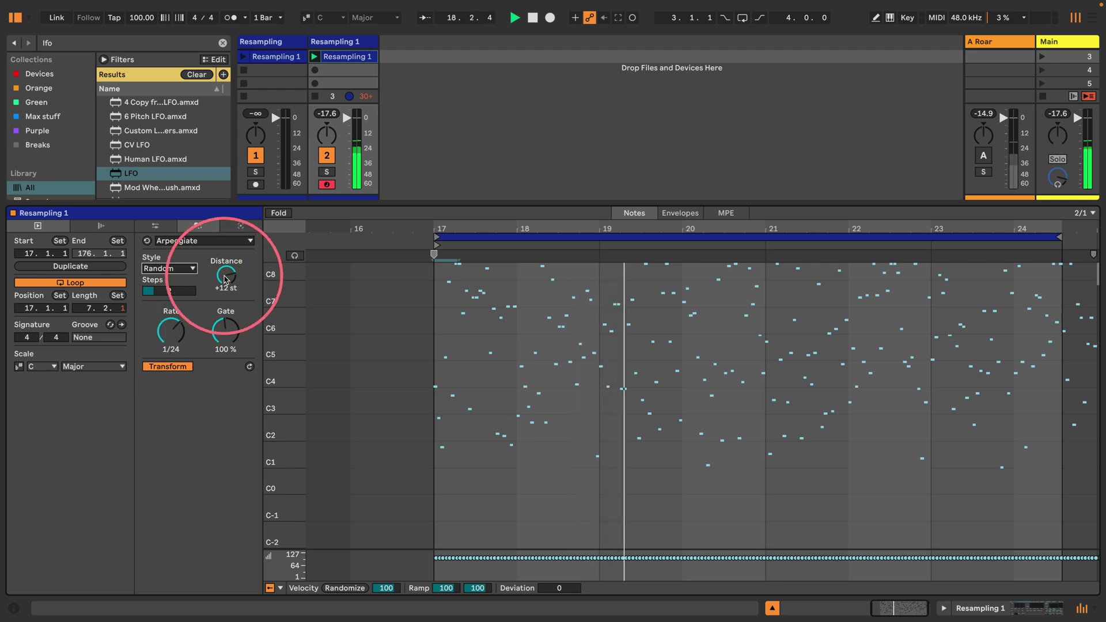
left_click_drag(226, 274, 226, 273)
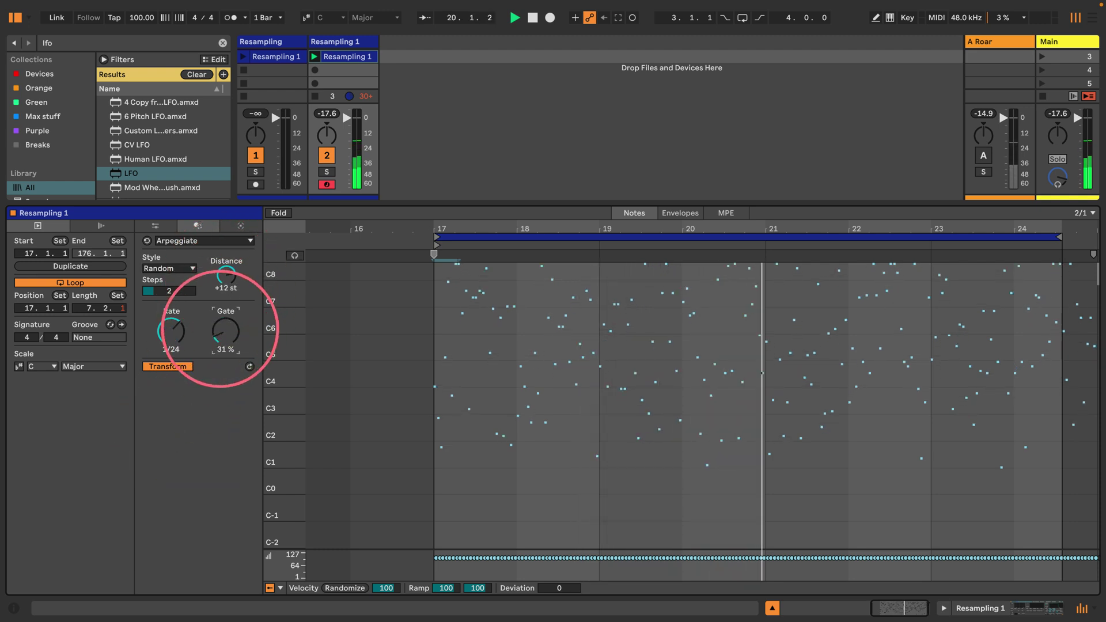
- Set the Arpeggiate rate to 1/16 and the song tempo to 140 BPM
left_click_drag(167, 320, 167, 375)
left_click(141, 18)
type("140")
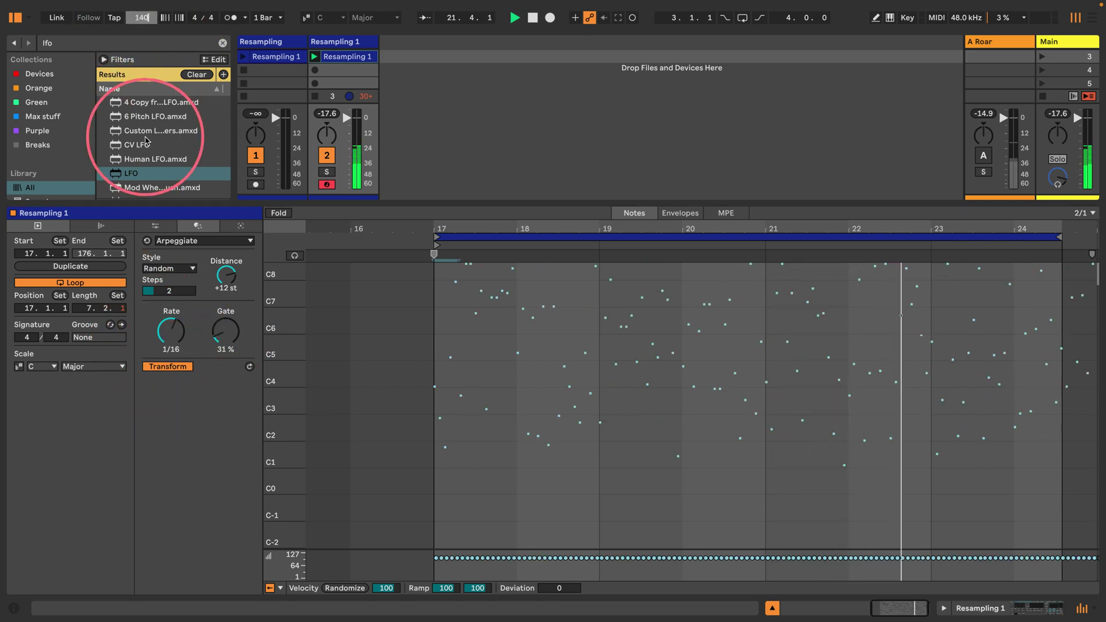
key("Return")
- Apply the Span transformation to the arpeggiated notes with Tenuto and 25 % variation
left_click(210, 240)
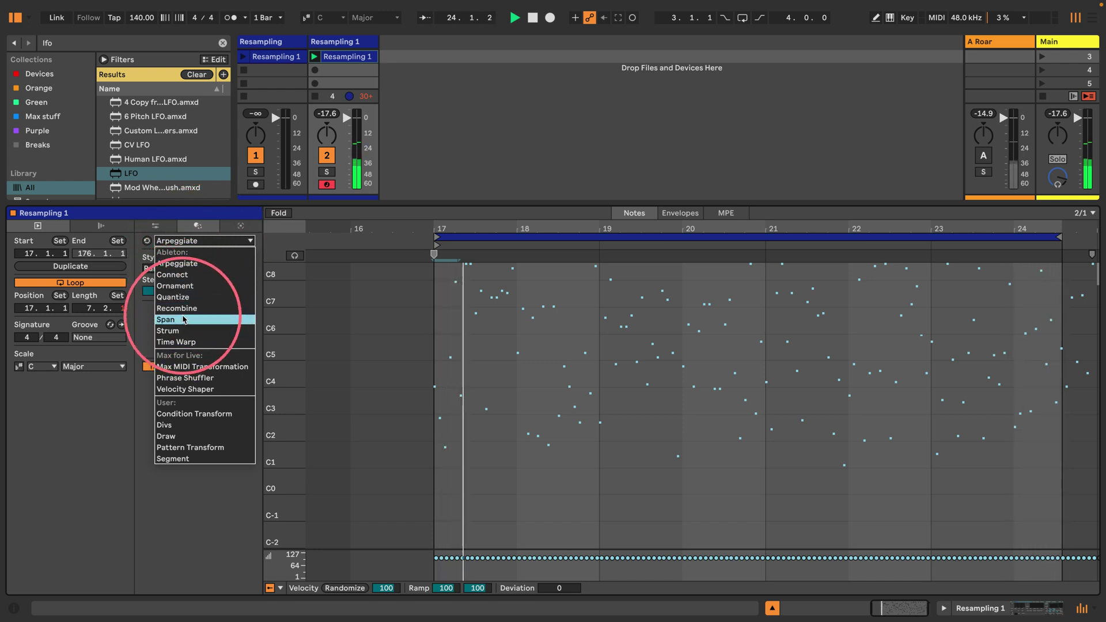
left_click(182, 319)
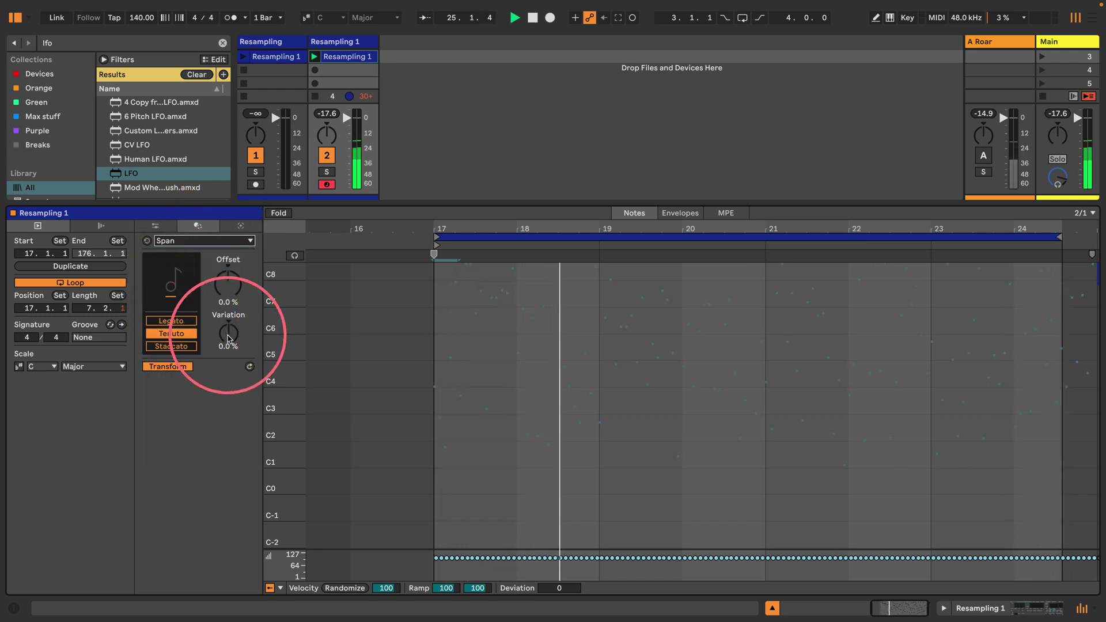
mouse_move(229, 338)
left_mouse_down()
mouse_move(229, 316)
mouse_move(228, 341)
left_mouse_up()
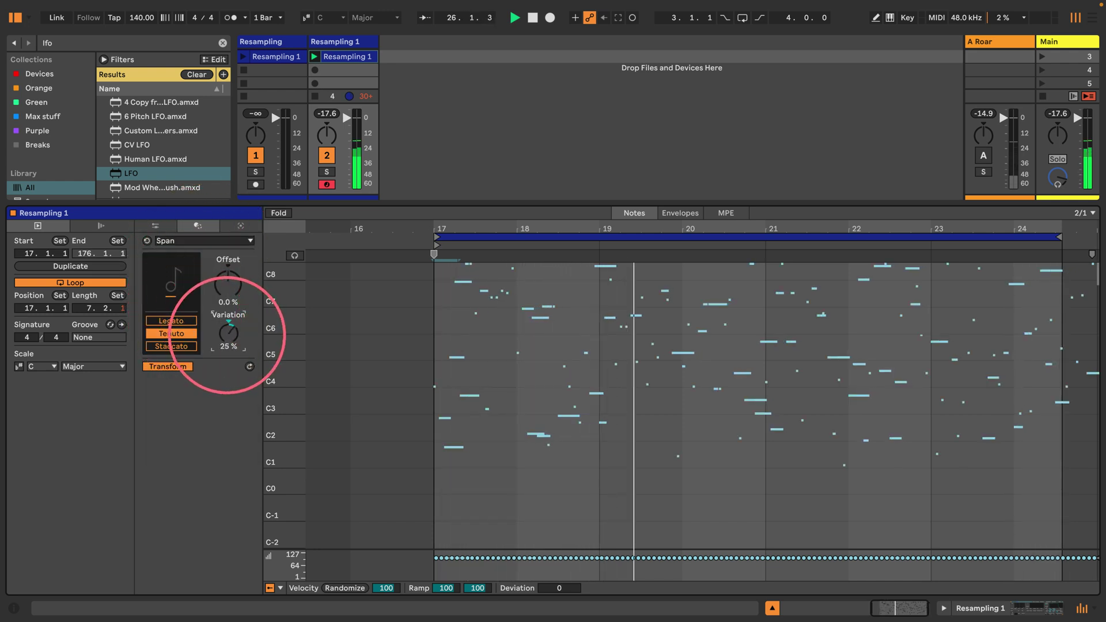
- Set Sampler's volume to 0 dB, sustain to -∞ dB, decay to 87.3 ms, release to 816 ms and voices to 32 with retrigger off
left_click(963, 607)
left_click_drag(421, 478, 416, 515)
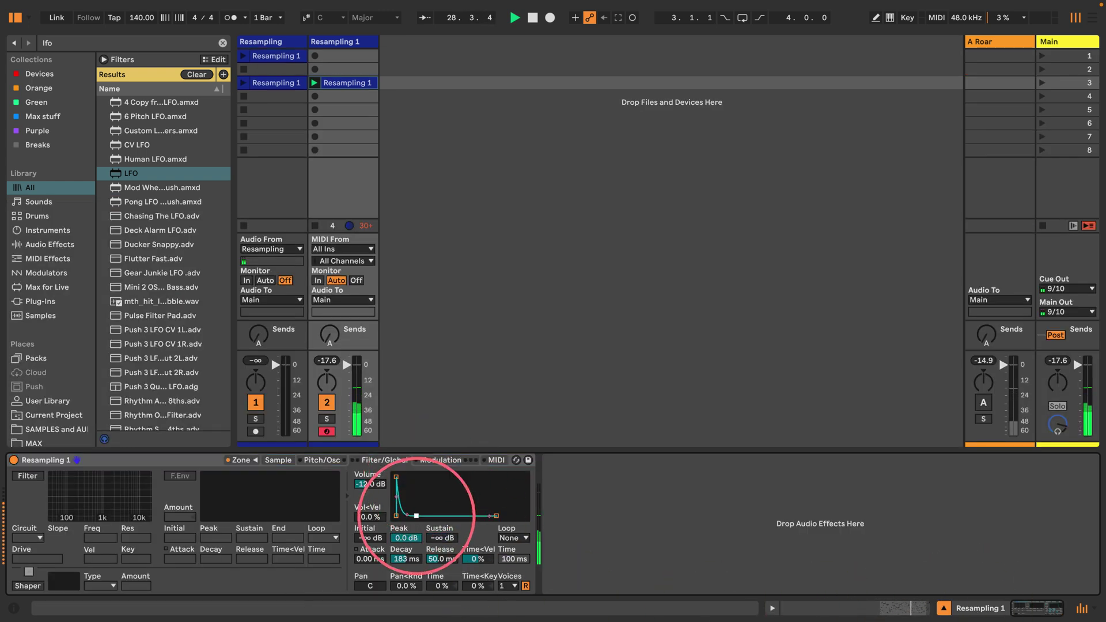
key("Return")
left_click(510, 586)
left_click(513, 581)
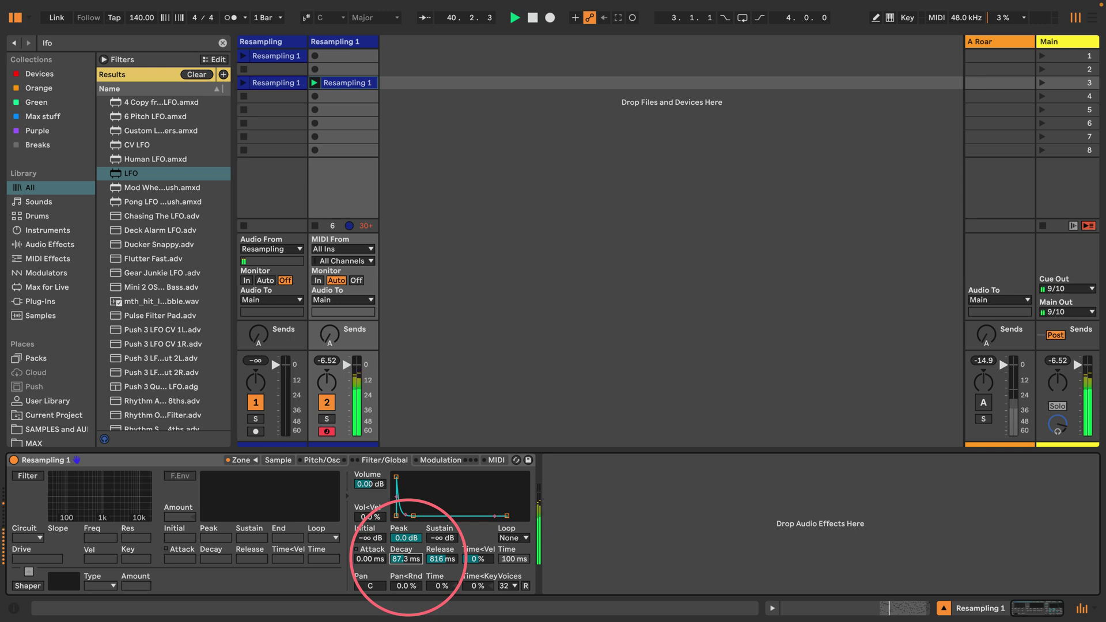
- Randomize the velocities of the clip's notes by 100 and set Sampler's envelope Time<Vel to 100 %
double_click(342, 84)
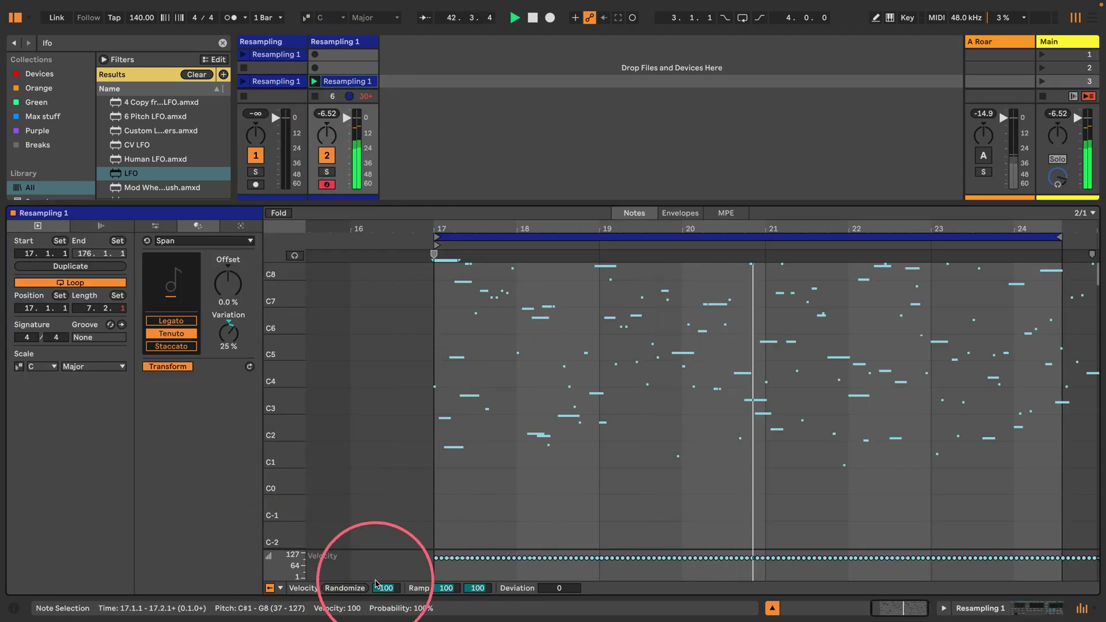
left_click(342, 589)
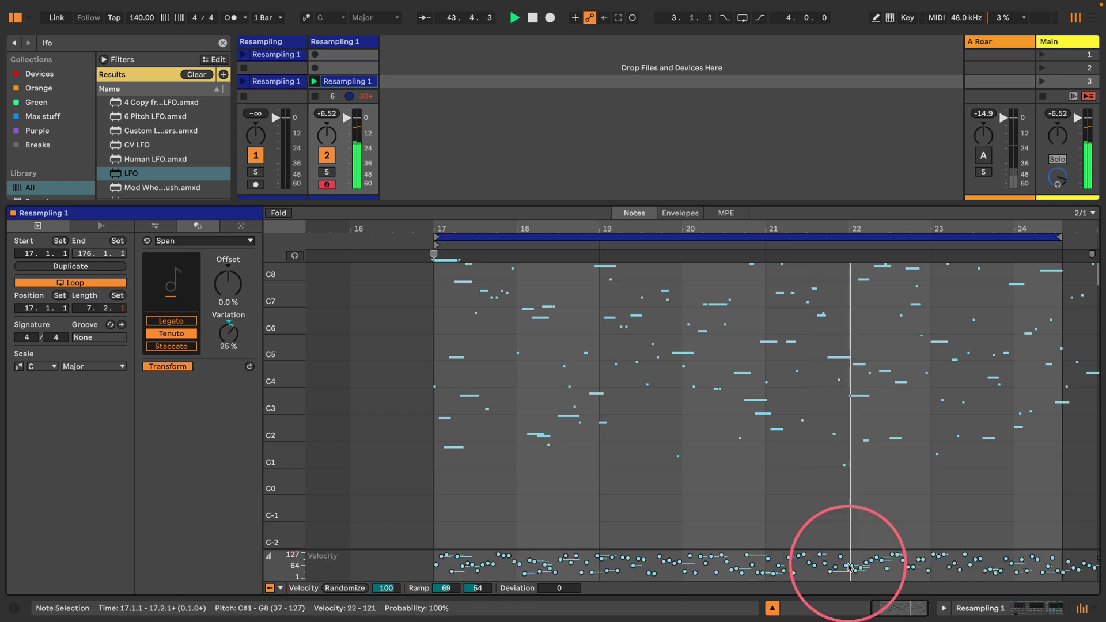
left_click(968, 608)
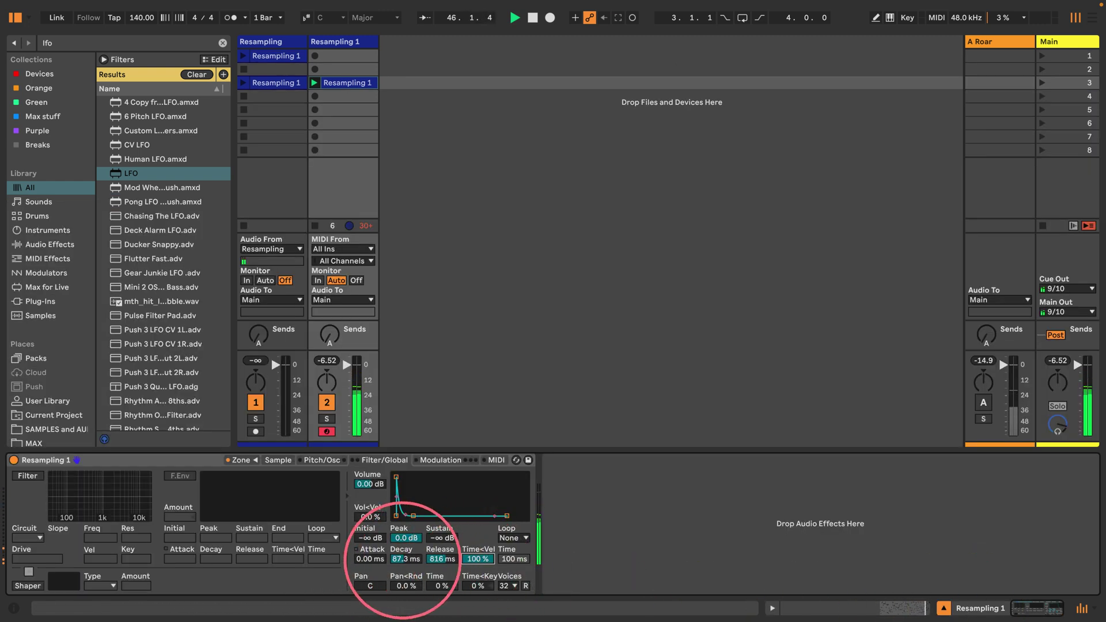
- Limit Sampler to 4 voices, set its decay to 31.1 ms and release to 206 ms, and show its modulation settings
left_click(503, 586)
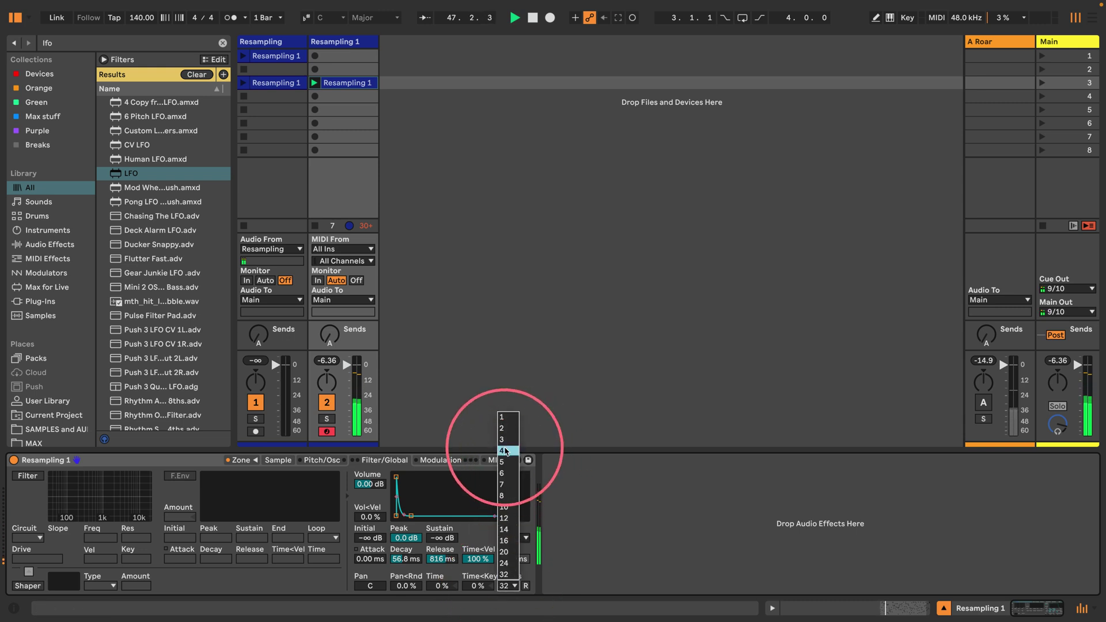
left_click(505, 451)
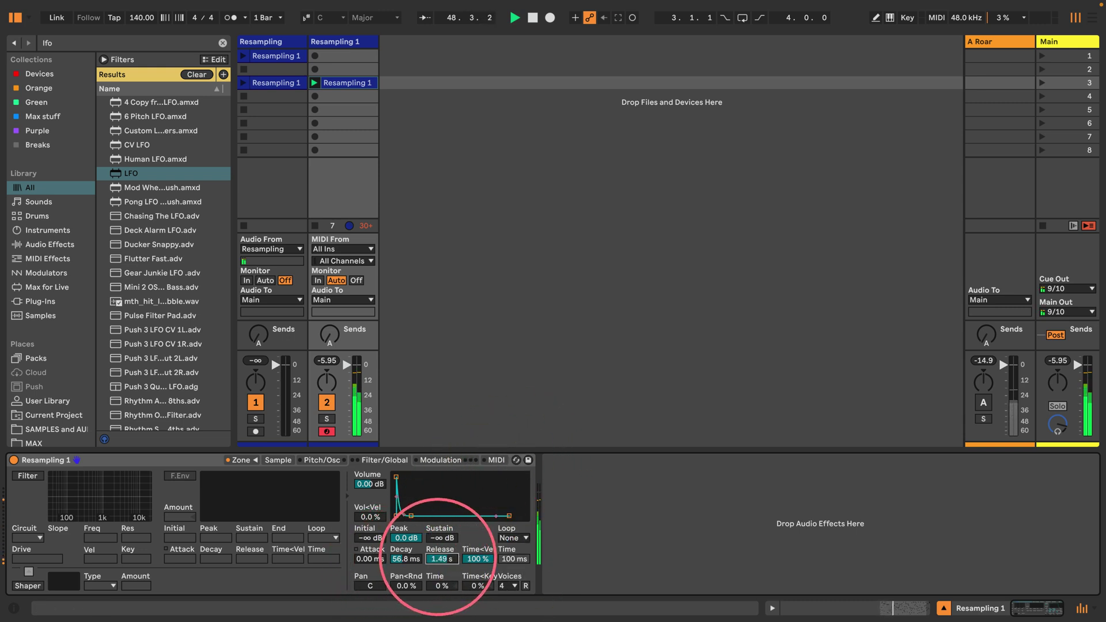
left_click(403, 559)
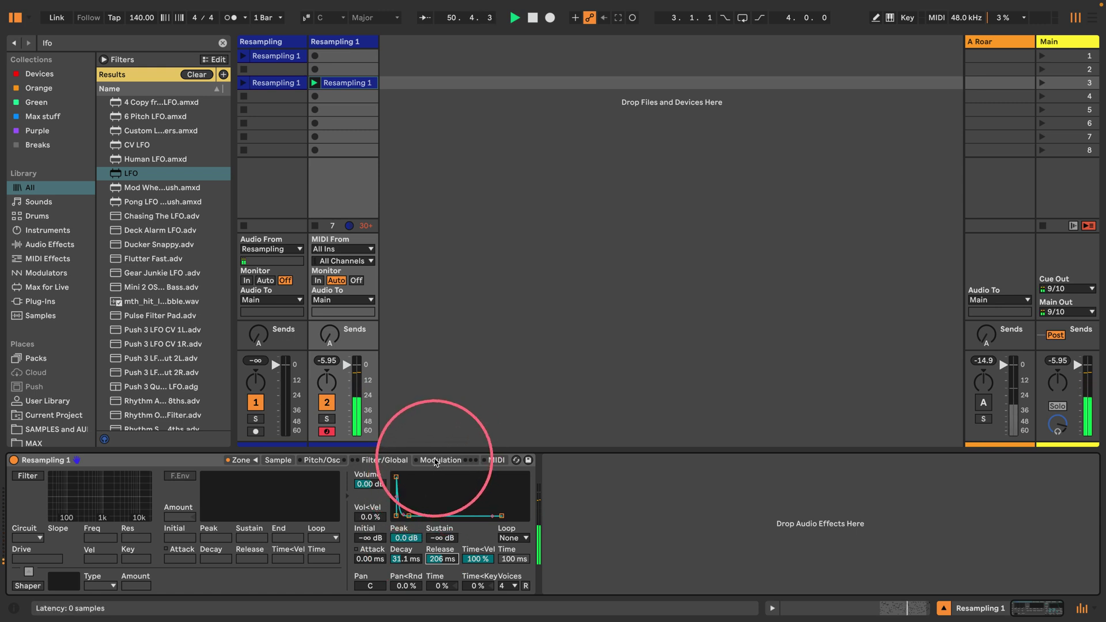
left_click(435, 461)
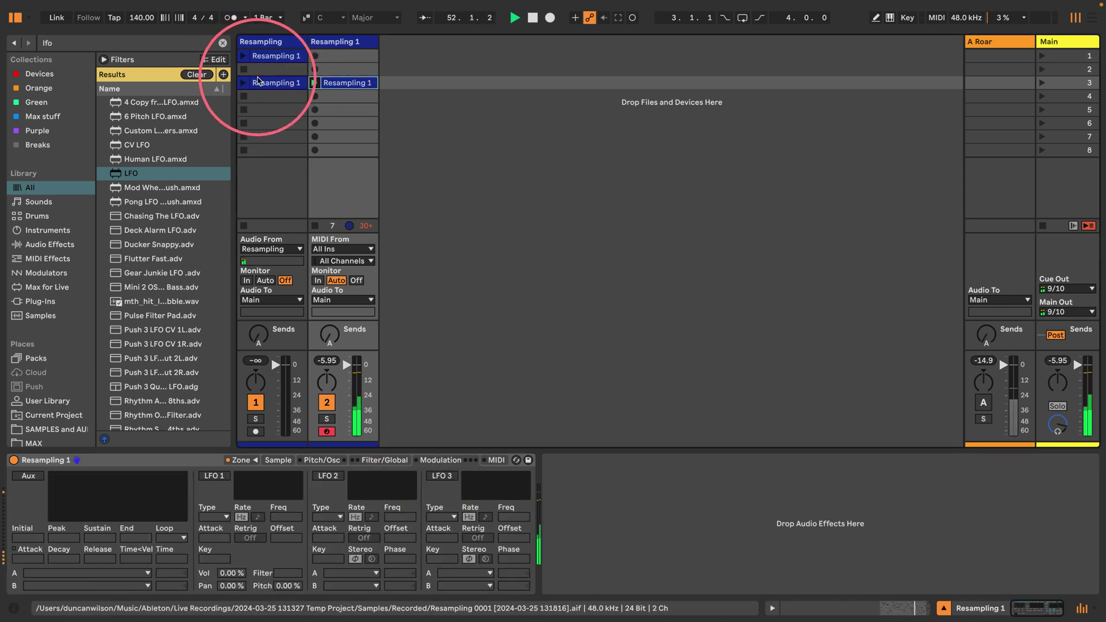
- Open the second resampled audio clip, move its loop to bar 117 and launch the clip
double_click(260, 80)
left_click_drag(588, 229, 585, 195)
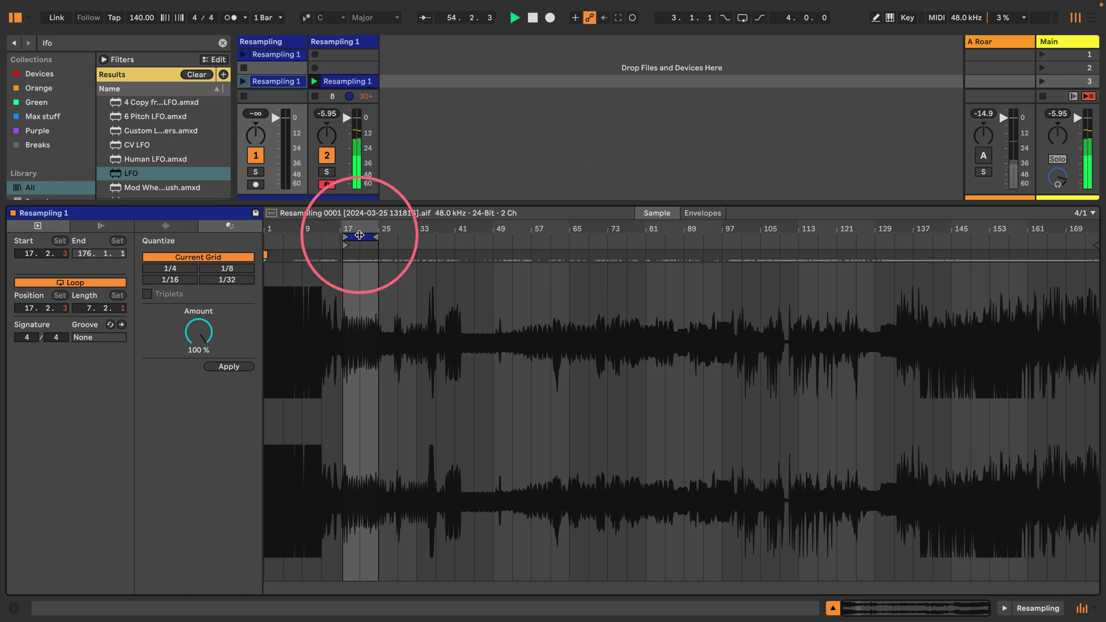
left_click_drag(359, 235, 855, 226)
left_click(244, 81)
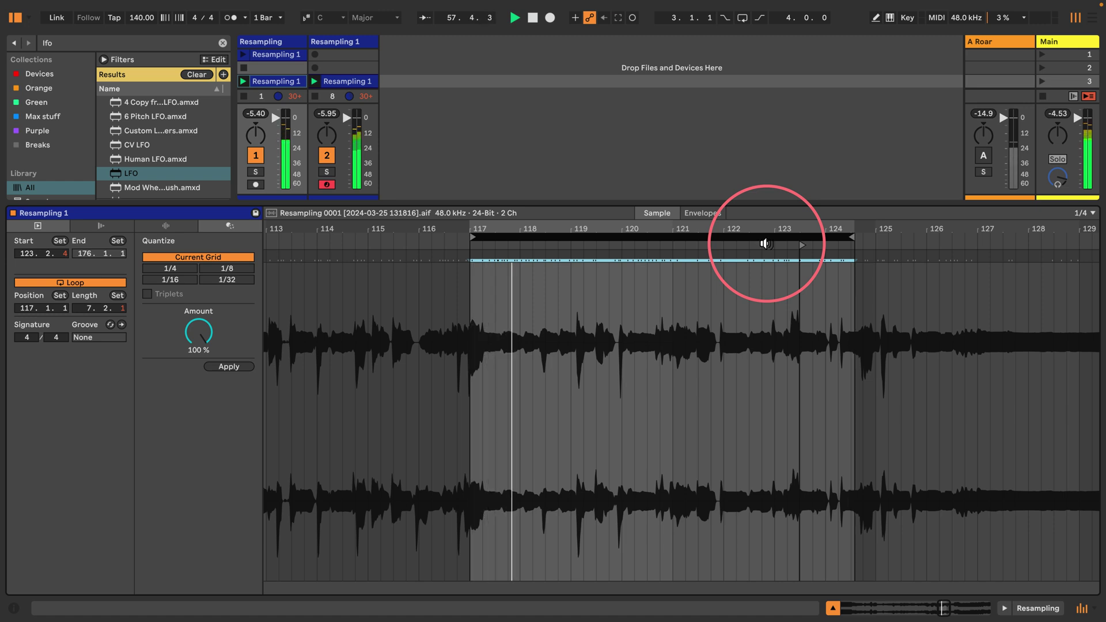
- Move the audio clip's loop to 137.3.1, shorten it to a length of 2.3.1, and stop playback
left_click_drag(724, 230, 998, 264)
left_click_drag(993, 224, 1006, 225)
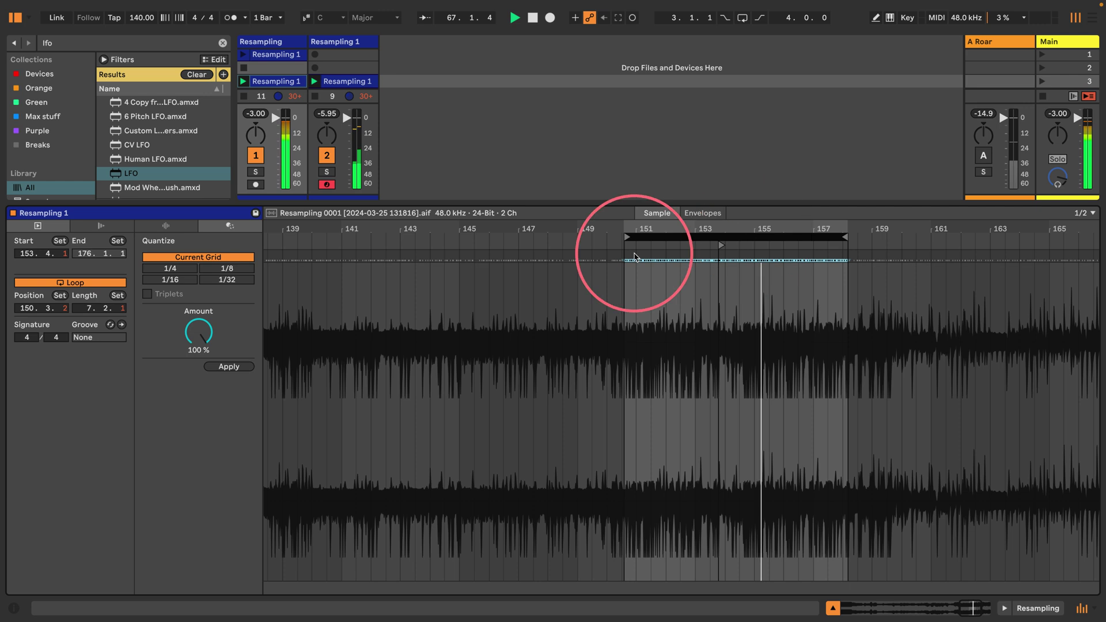
left_click_drag(629, 238, 525, 236)
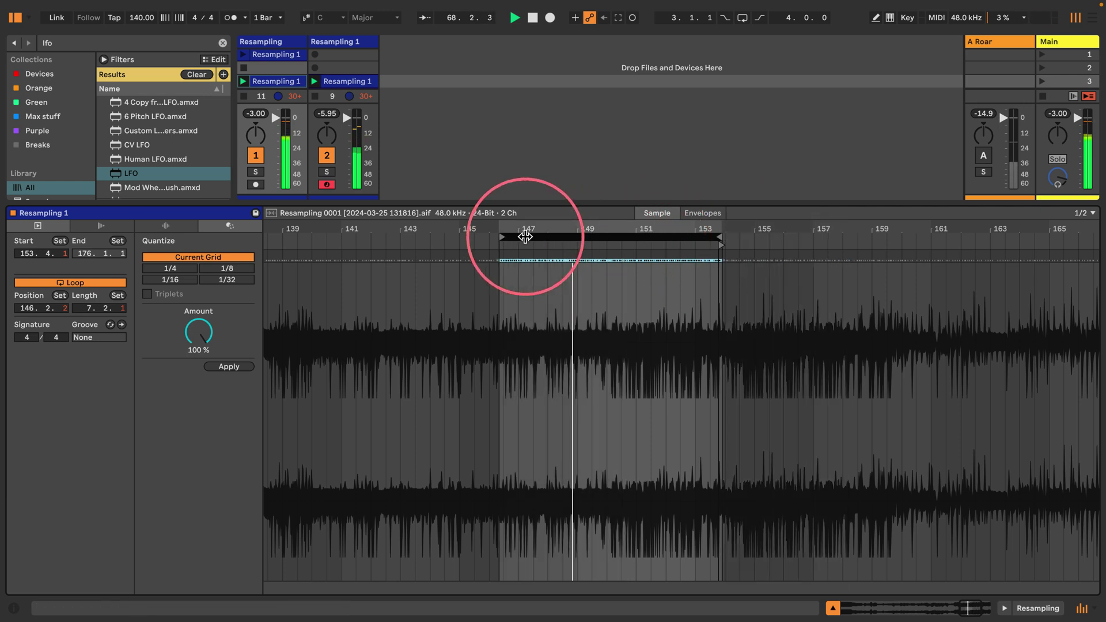
left_click_drag(719, 237, 548, 231)
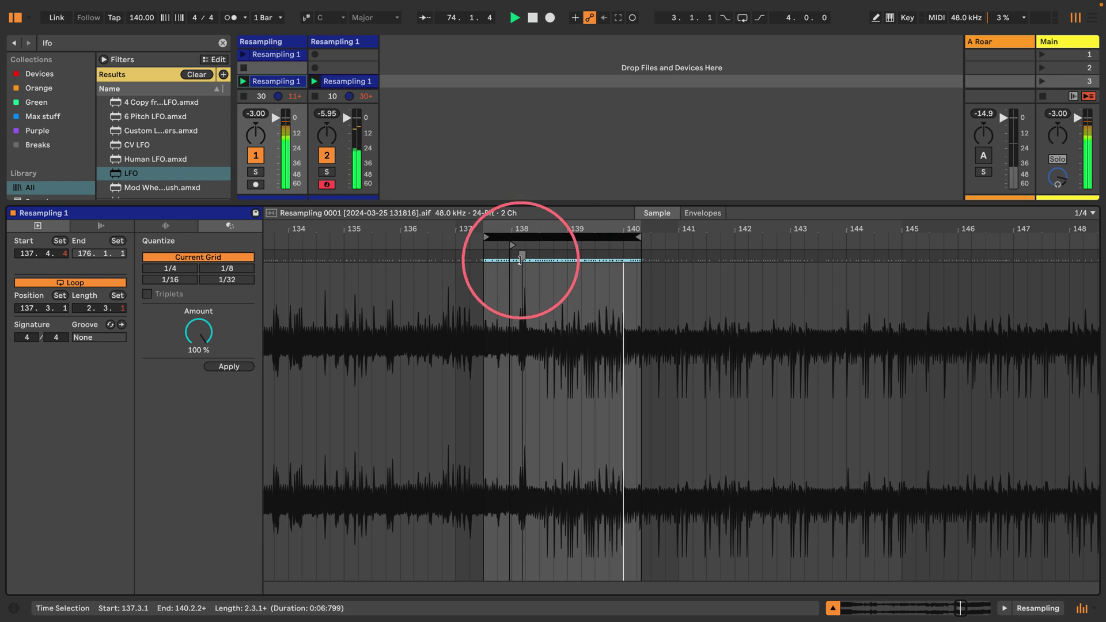
key("space")
- Slice the looped audio clip to a new MIDI track by transient, using the Sampler slicing preset
right_click(271, 81)
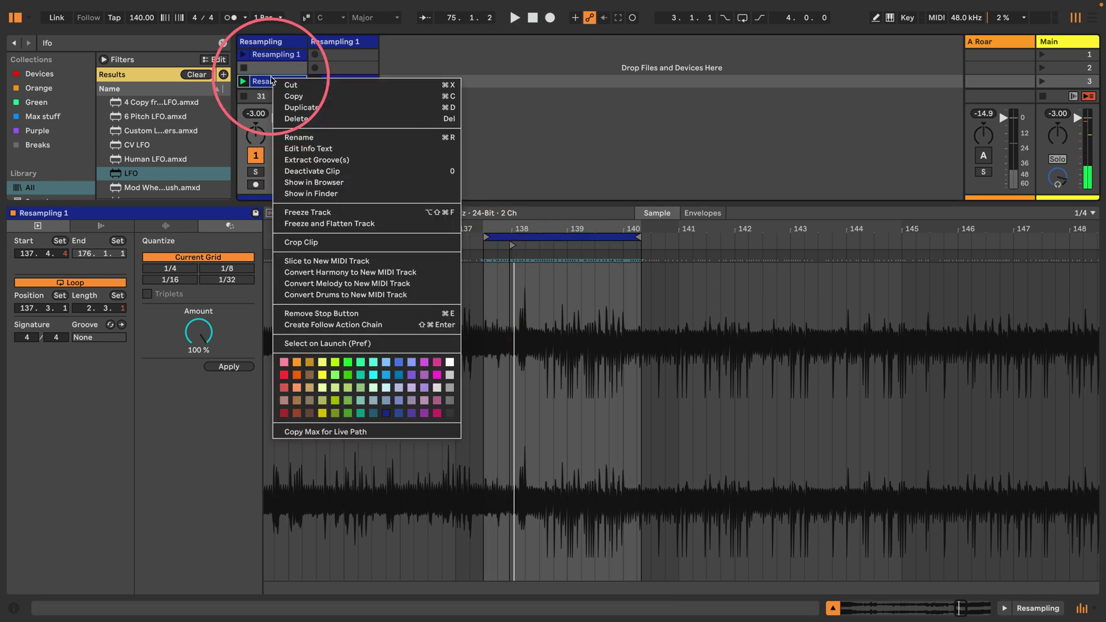
left_click(320, 261)
left_click(607, 327)
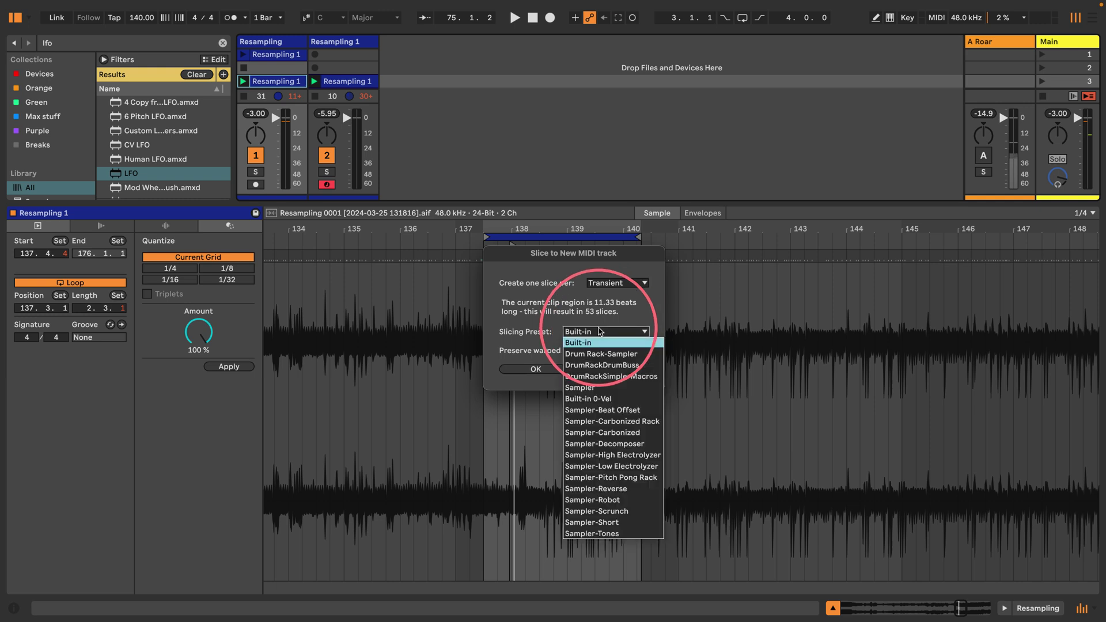
left_click(588, 384)
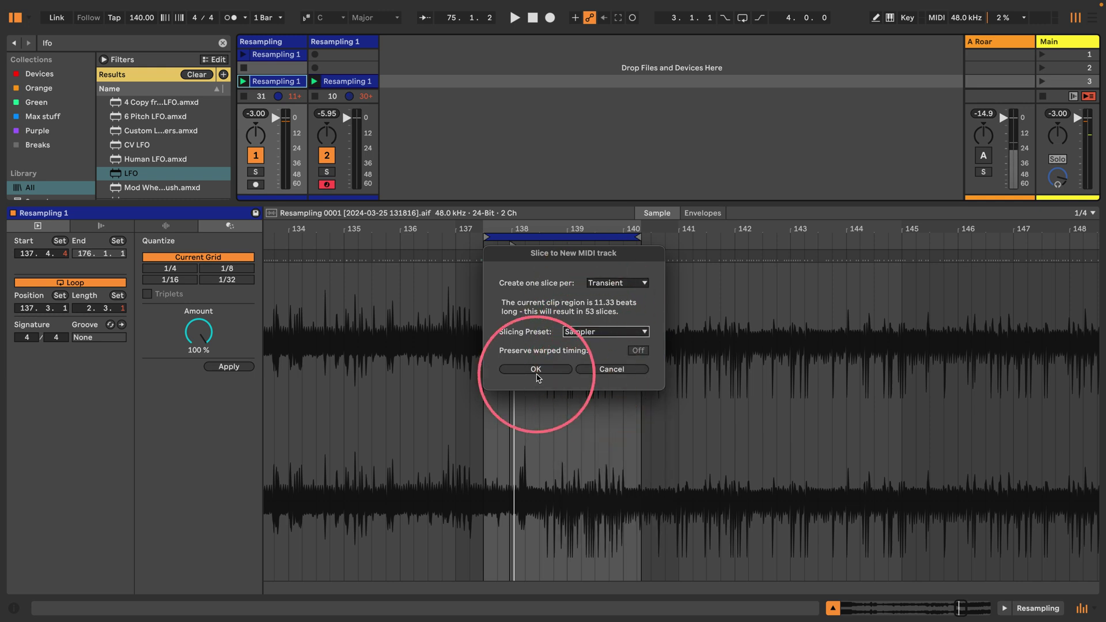
left_click(539, 370)
- Replace the newly sliced clip with a copy of the earlier arpeggiated MIDI clip and launch the copy
left_click(244, 226)
key("Delete")
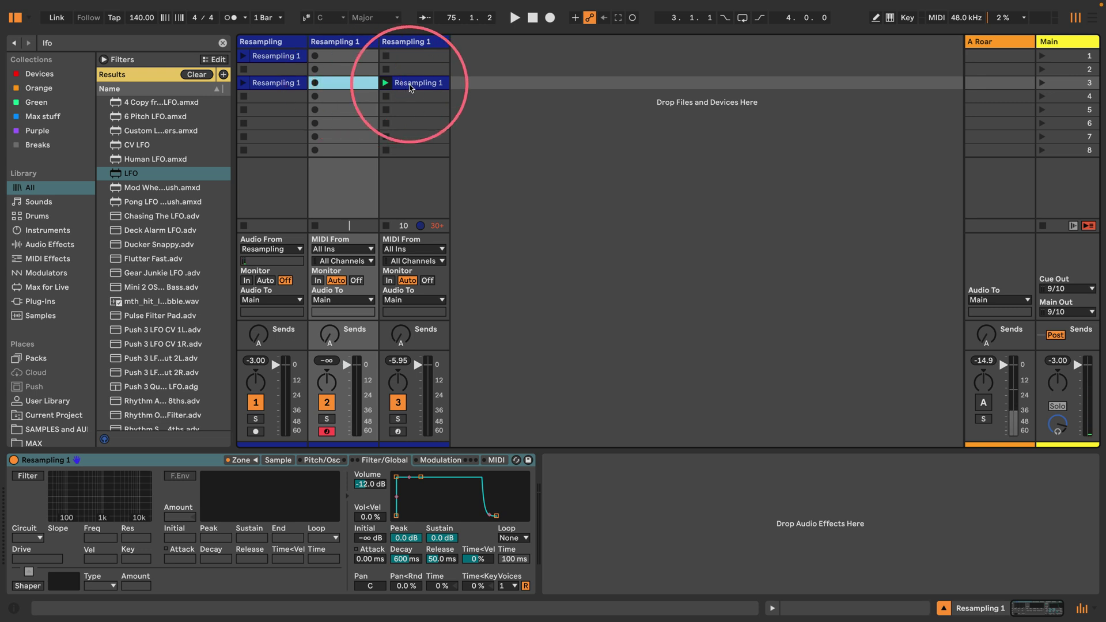
left_click_drag(417, 85, 337, 84)
left_click(314, 83)
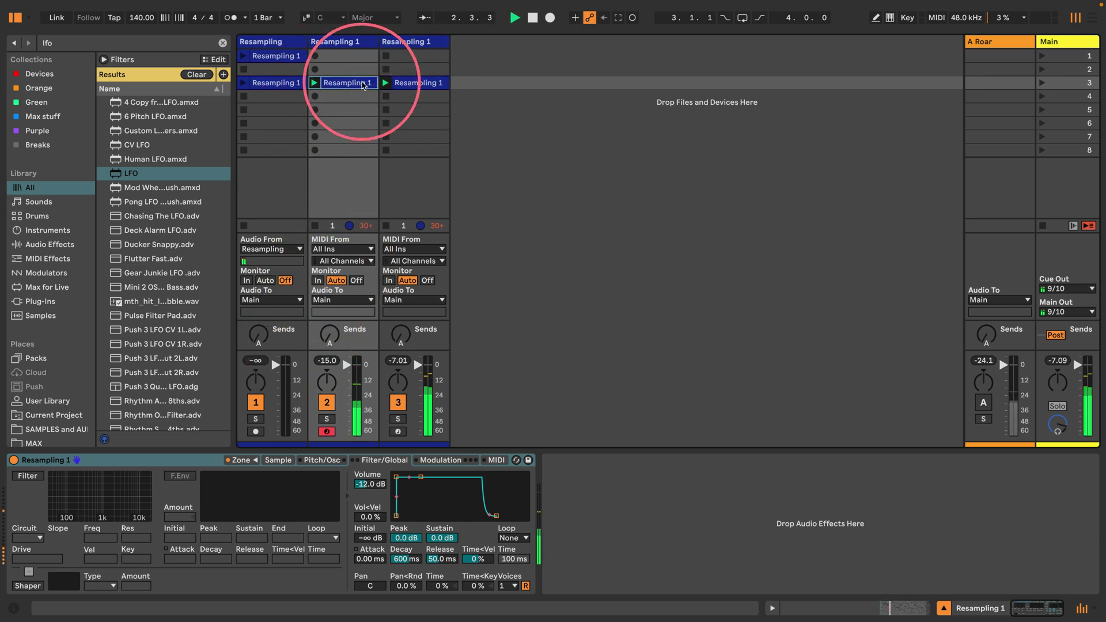
- Reapply Arpeggiate to all notes of the copied clip with Random style, 1/16 rate and 31 % gate
left_click(362, 83)
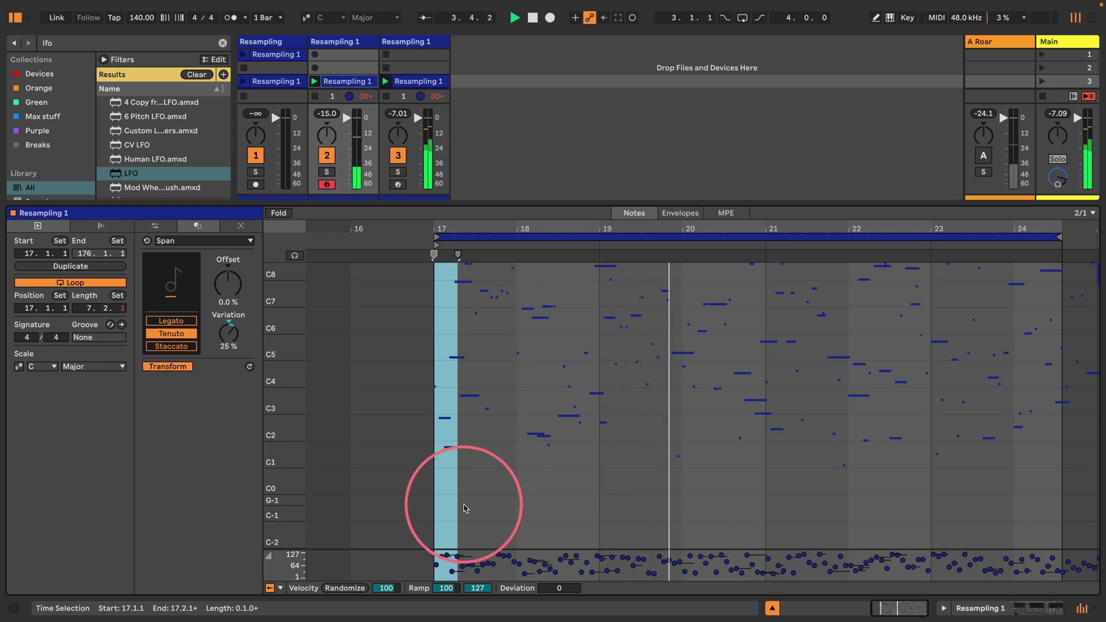
left_click(208, 241)
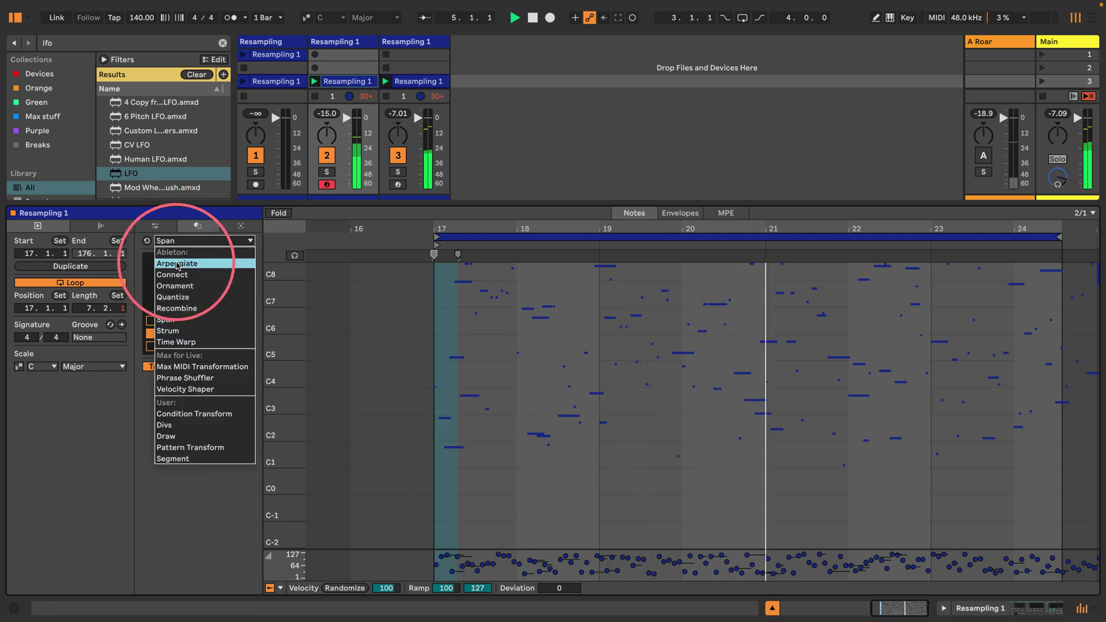
left_click(178, 264)
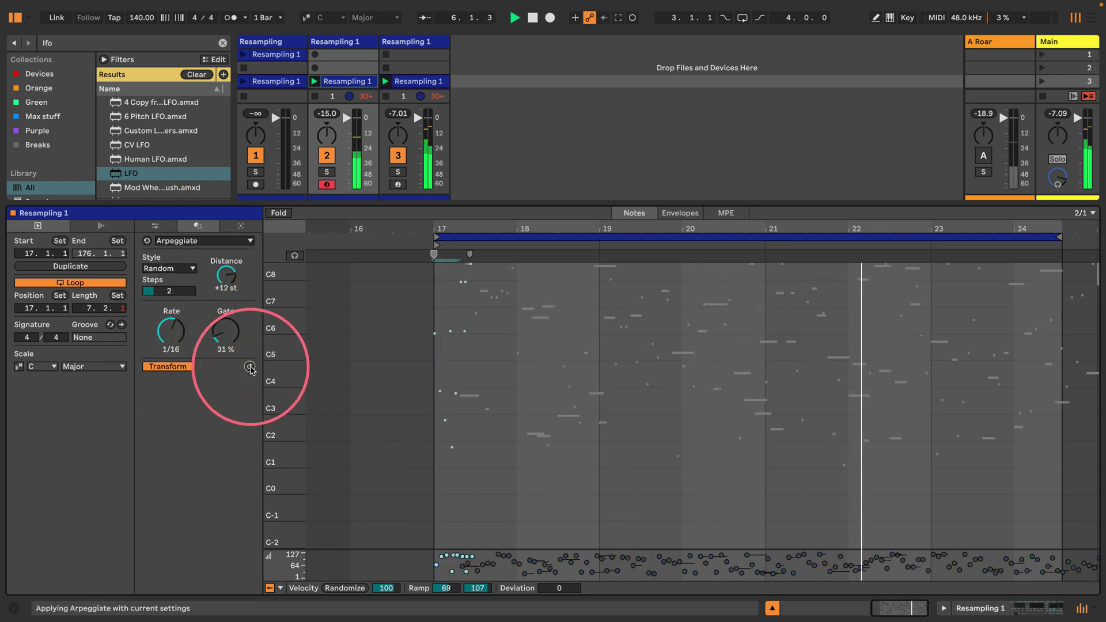
left_click(250, 367)
left_click(513, 511)
key("super+a")
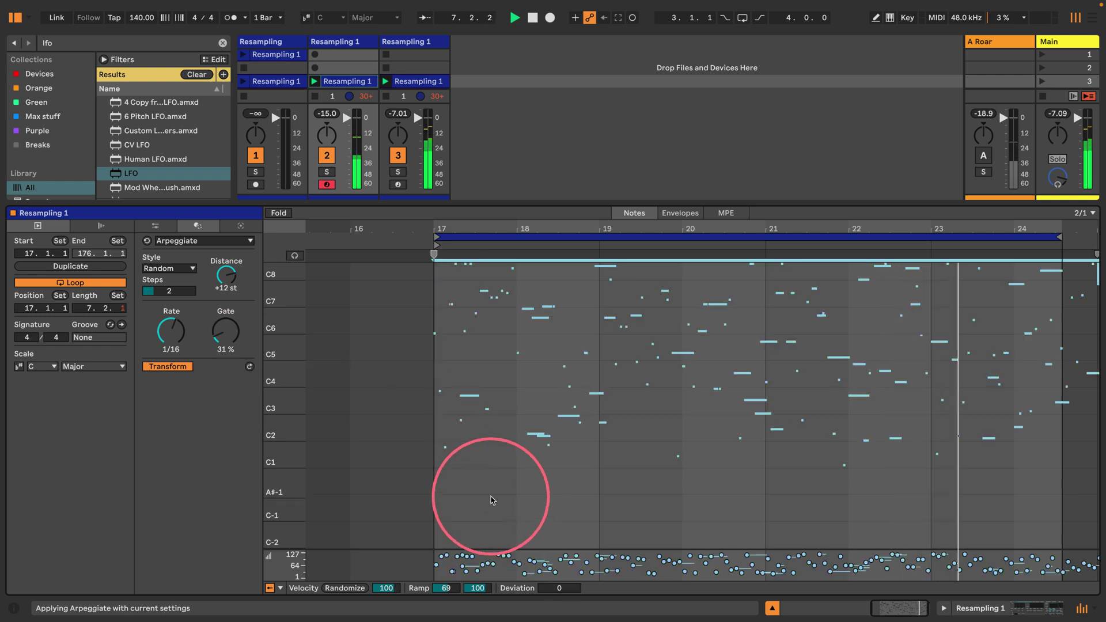
left_click(249, 367)
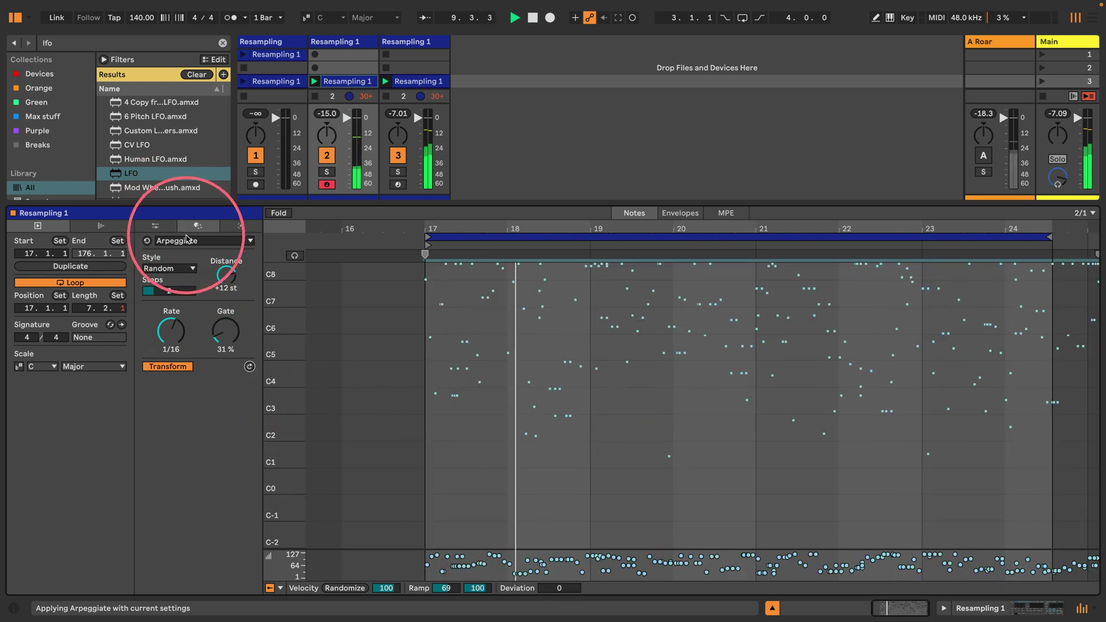
- Apply Span to the copied clip's notes with Tenuto and 13 % variation, and show the track's Sampler
left_click(188, 240)
left_click(208, 332)
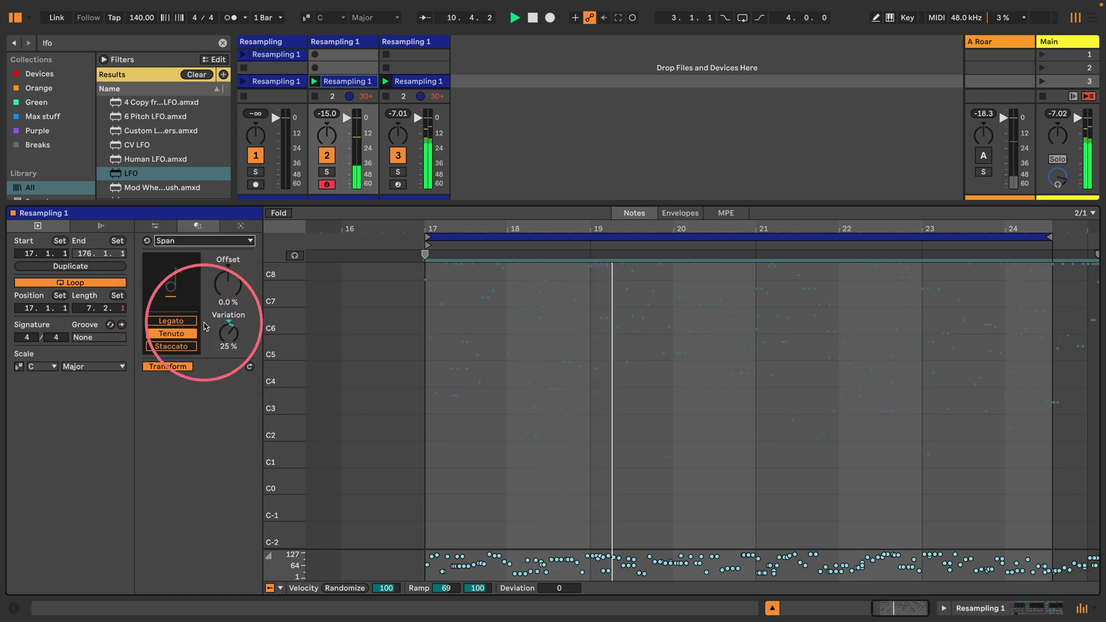
left_click_drag(225, 331, 233, 346)
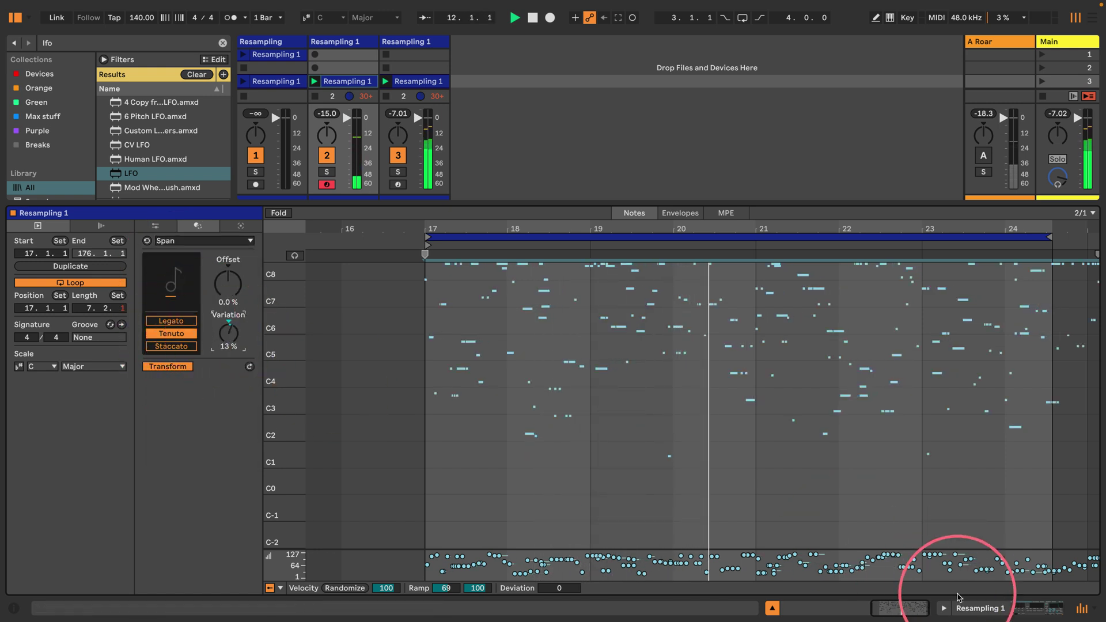
key("shift+Tab")
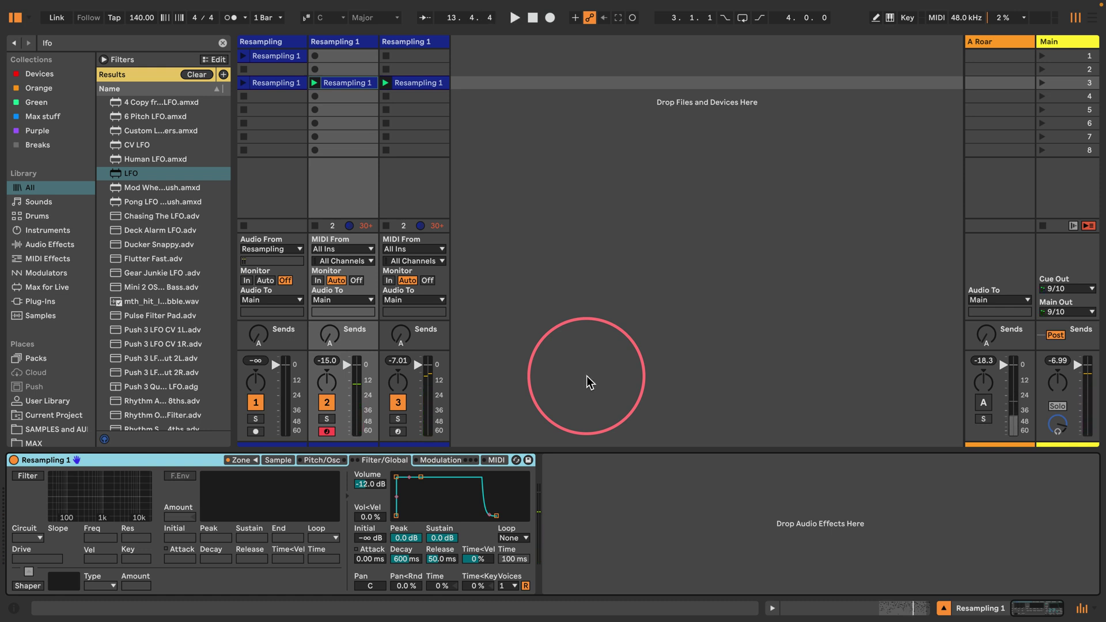
- Open the second resampled audio clip and move its loop back to bar 5
double_click(275, 83)
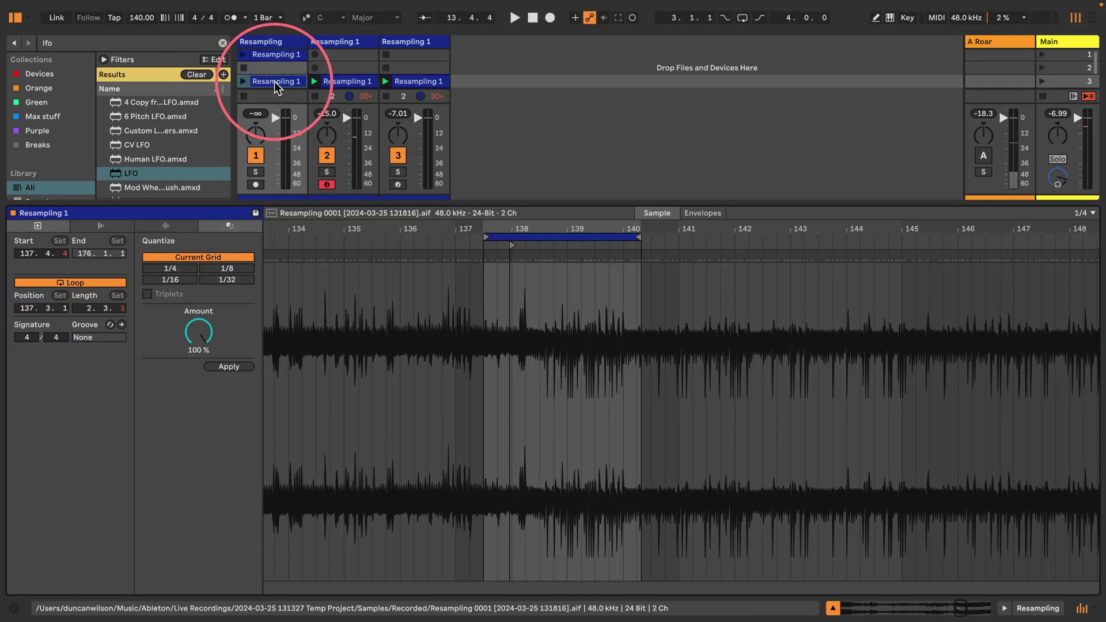
left_click_drag(425, 242, 429, 229)
mouse_move(921, 252)
left_mouse_down()
mouse_move(269, 301)
mouse_move(288, 309)
left_mouse_up()
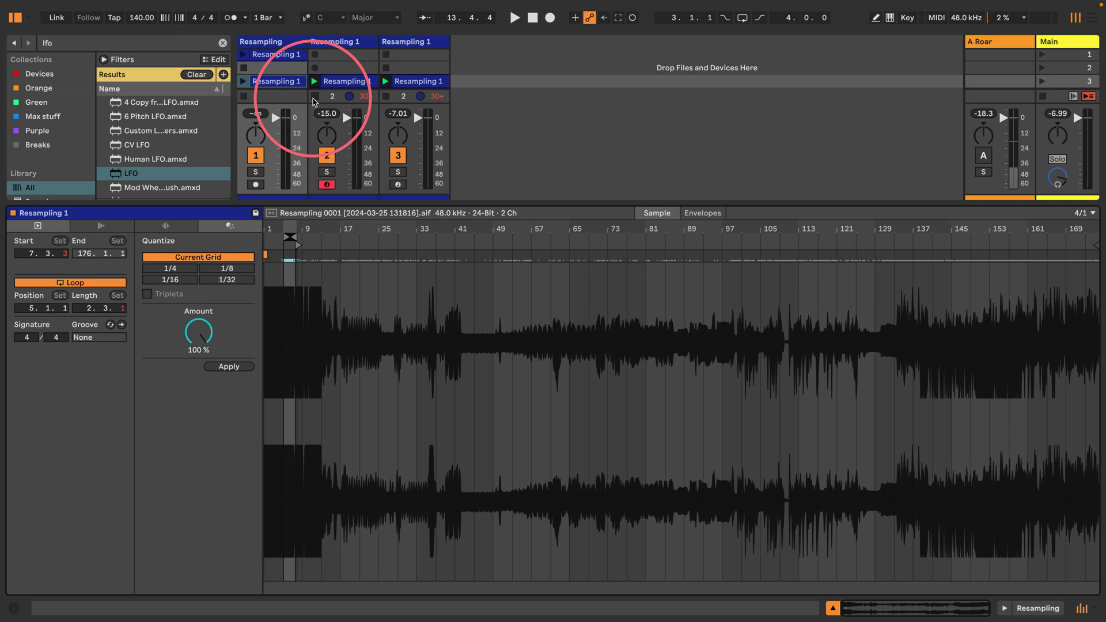
- Stop the clips on both MIDI tracks and launch the audio clip
left_click(316, 96)
left_click(387, 95)
left_click(243, 81)
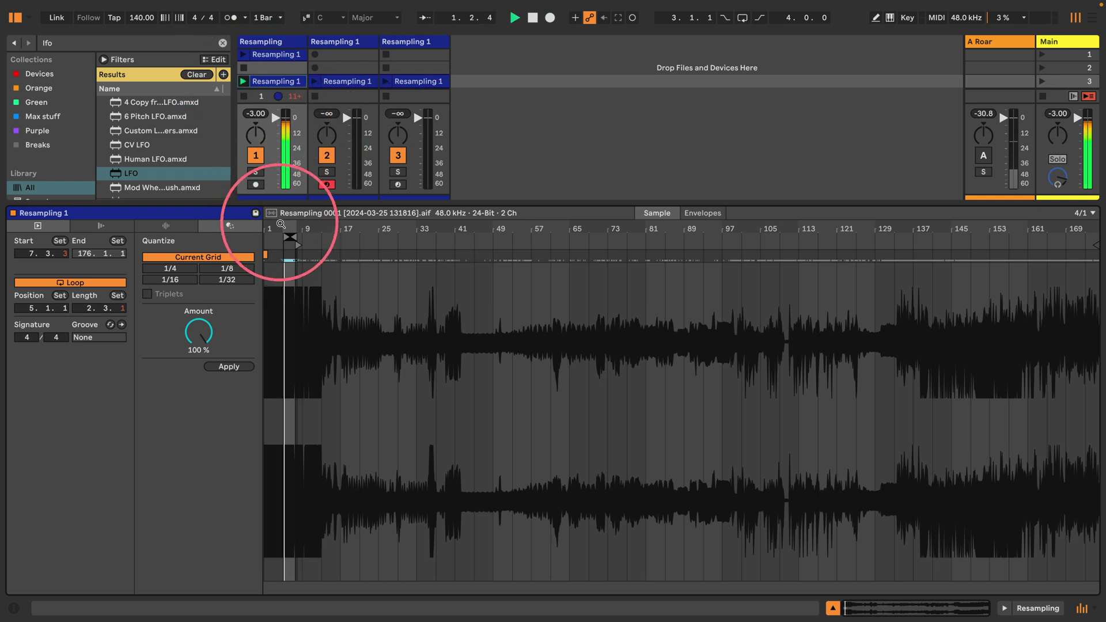
- Move the audio clip's loop to 3.1.3 and shorten it to a length of 0.0.1 covering a few waveform cycles
mouse_move(280, 223)
left_mouse_down()
mouse_move(296, 247)
mouse_move(568, 247)
mouse_move(396, 247)
mouse_move(429, 227)
mouse_move(444, 247)
mouse_move(637, 246)
mouse_move(359, 247)
left_mouse_up()
left_click_drag(840, 240, 550, 238)
left_click_drag(480, 251, 362, 199)
scroll(69, 173, "down", 3)
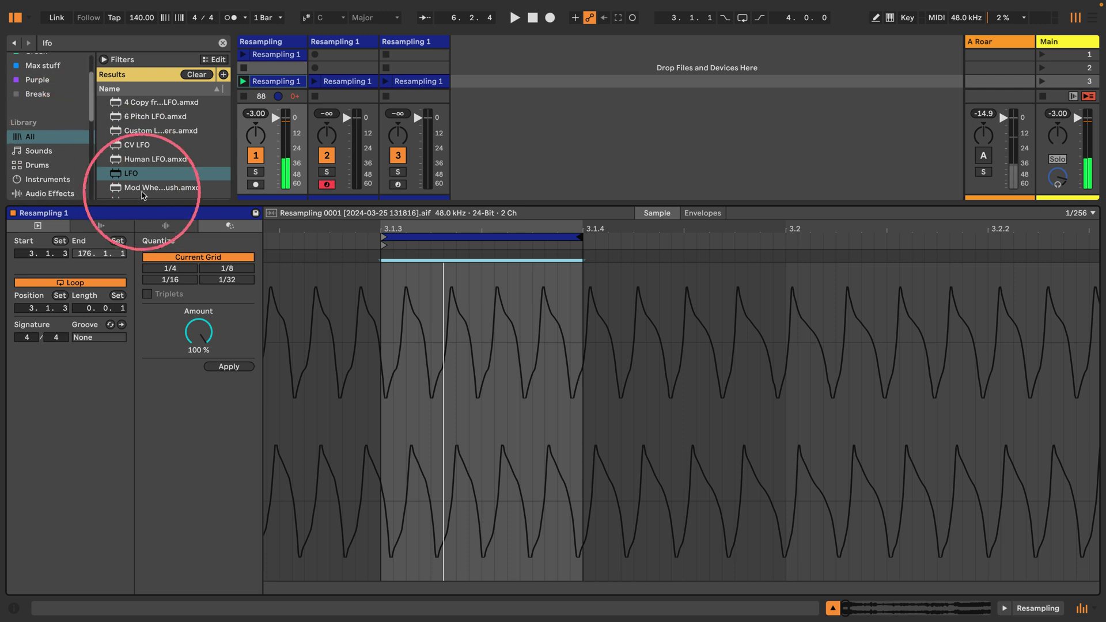
- Clear the browser search and load the Wavetable instrument onto a new MIDI track
left_click_drag(143, 203, 111, 418)
scroll(34, 230, "up", 1)
left_click(35, 206)
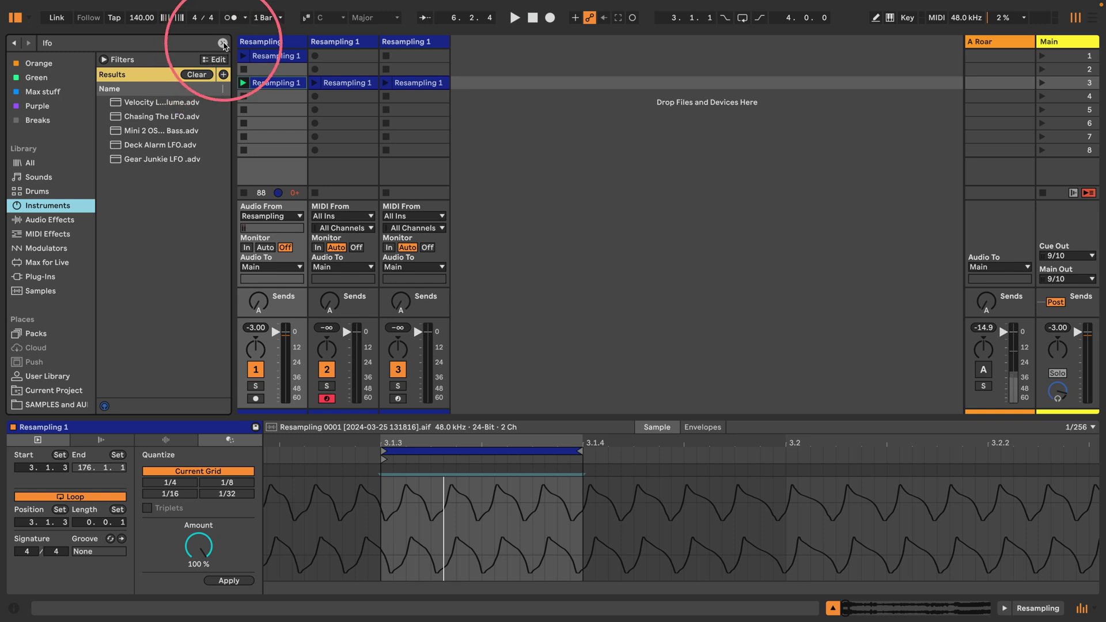
left_click(223, 44)
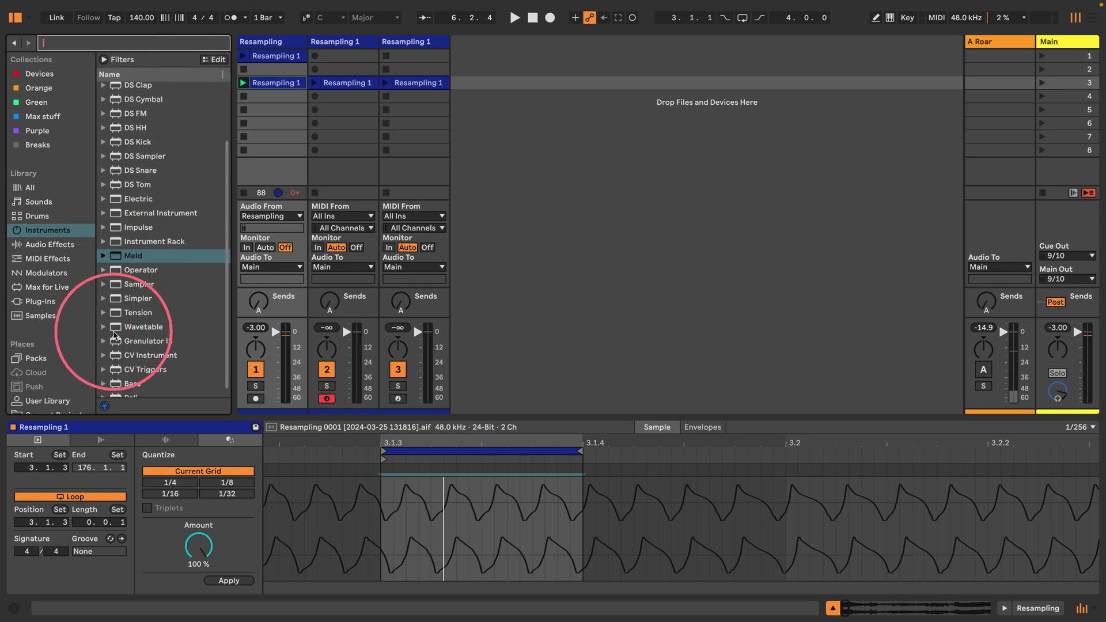
left_click_drag(115, 336, 504, 79)
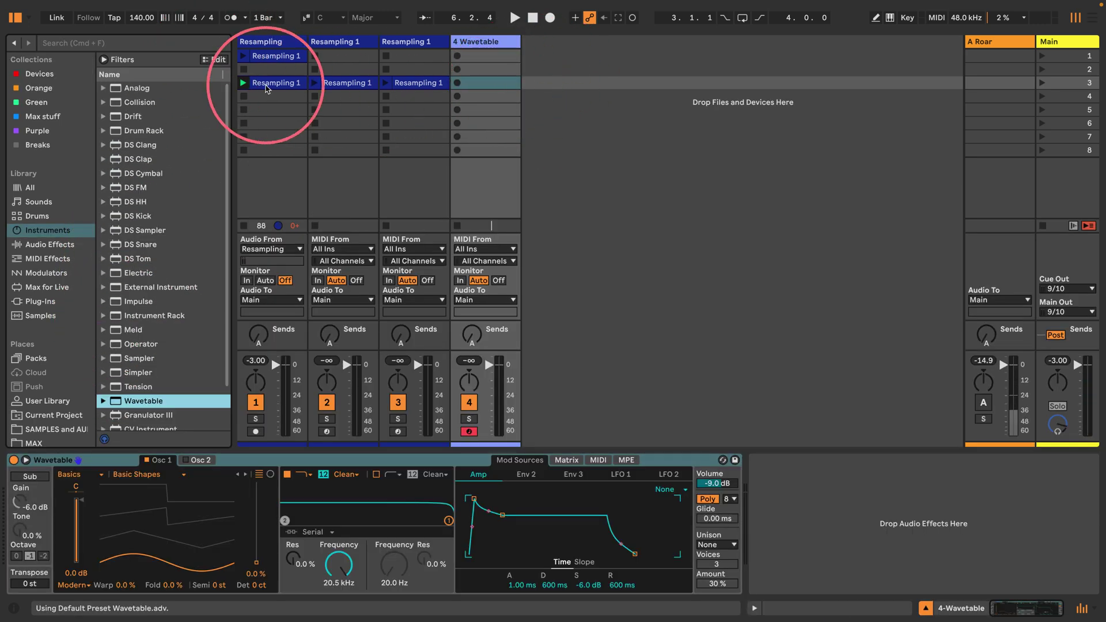
- Copy the looped audio clip from scene 3 to scene 5 and crop the copy to its loop
left_click_drag(266, 88, 269, 112)
left_click(270, 110)
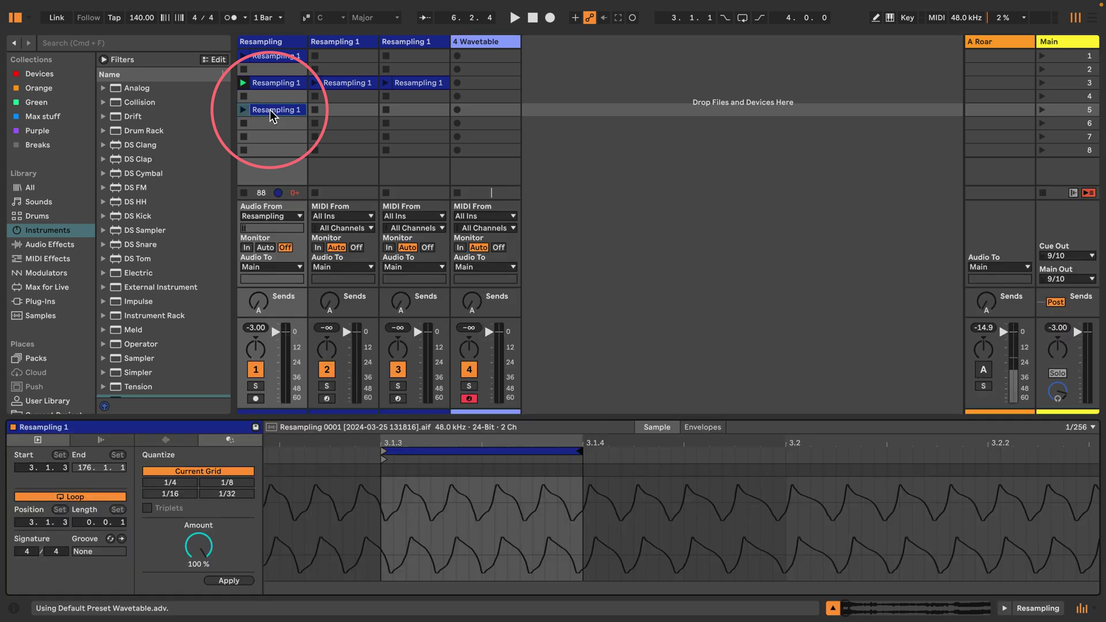
right_click(269, 109)
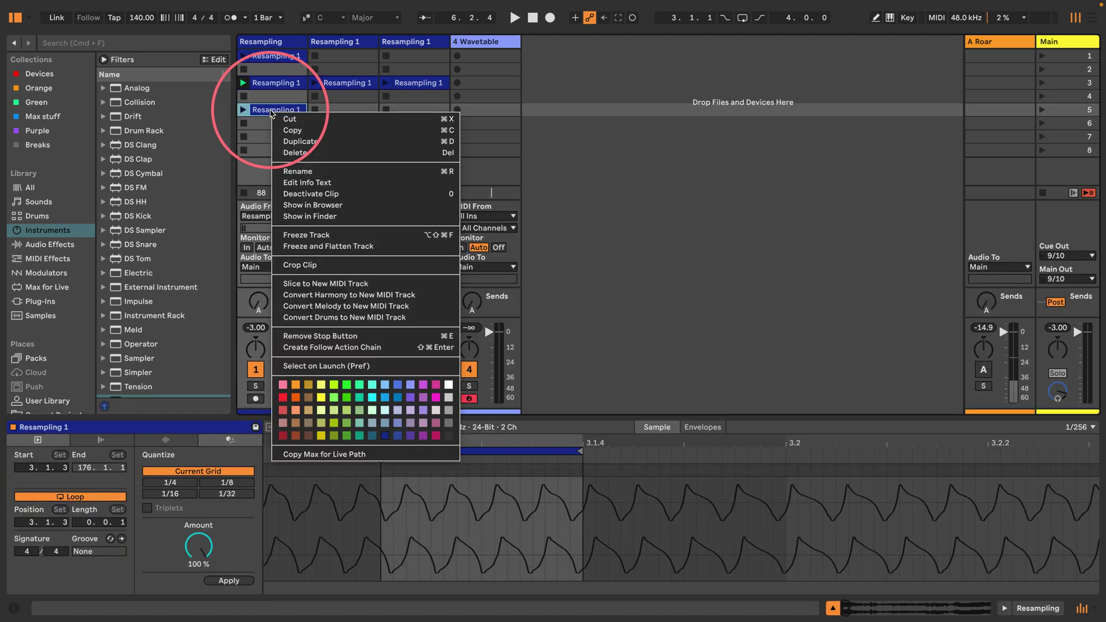
left_click(293, 265)
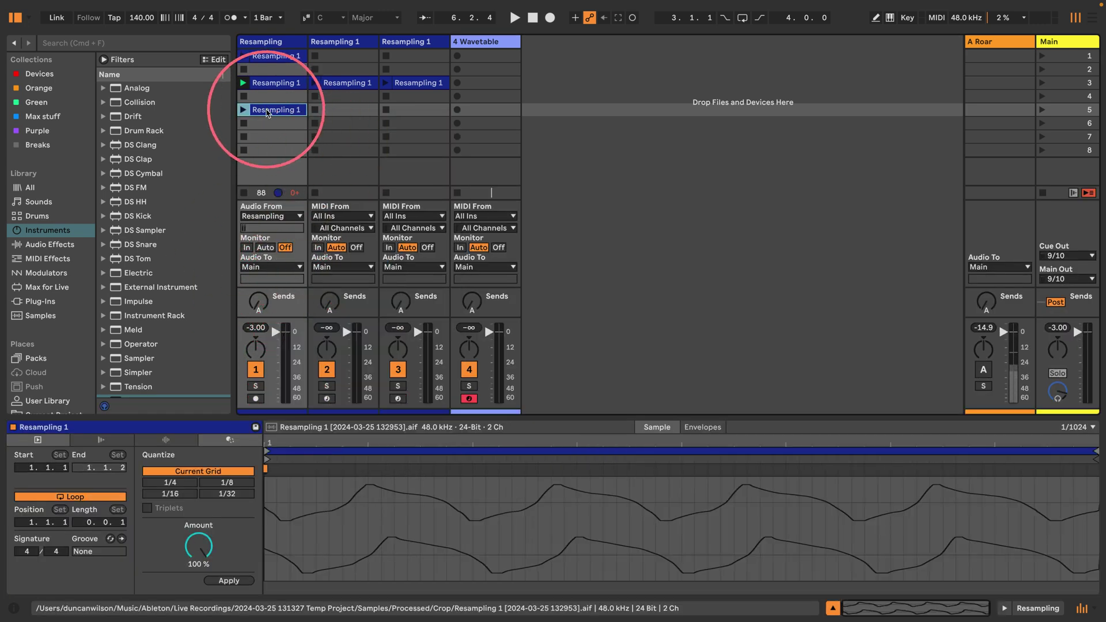
- Load the cropped scene 5 clip into Osc 1 of Wavetable as a user wavetable
left_click_drag(266, 110, 482, 54)
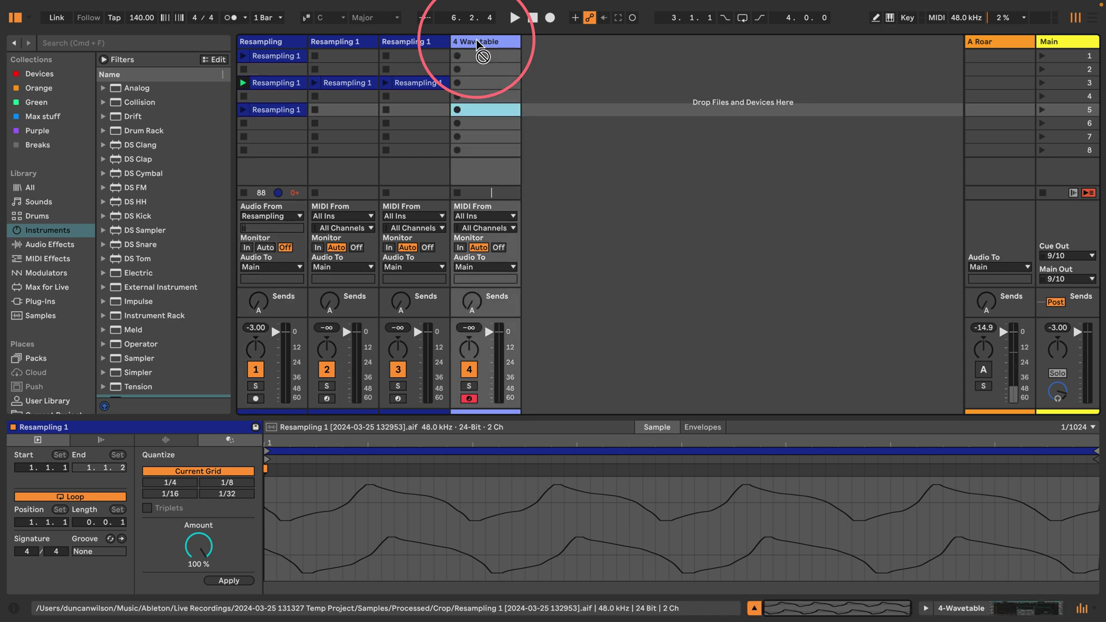
left_click(964, 612)
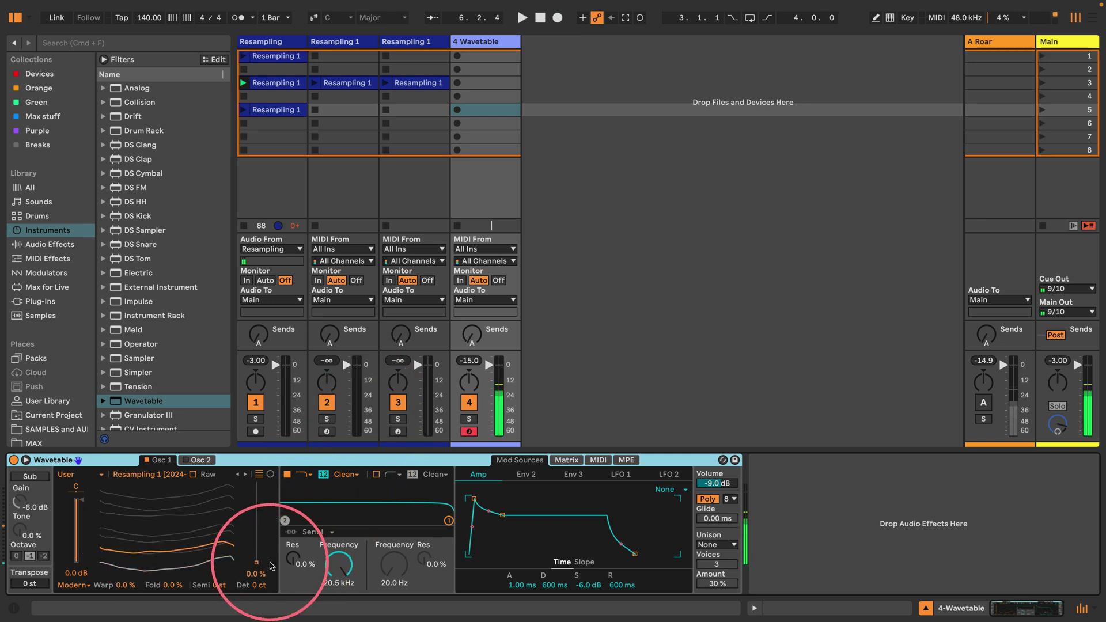
- Sweep Osc 1's wavetable position and leave it at 73 %, and raise Wavetable's volume to -1.1 dB
mouse_move(265, 563)
left_mouse_down()
mouse_move(257, 493)
mouse_move(256, 553)
left_mouse_up()
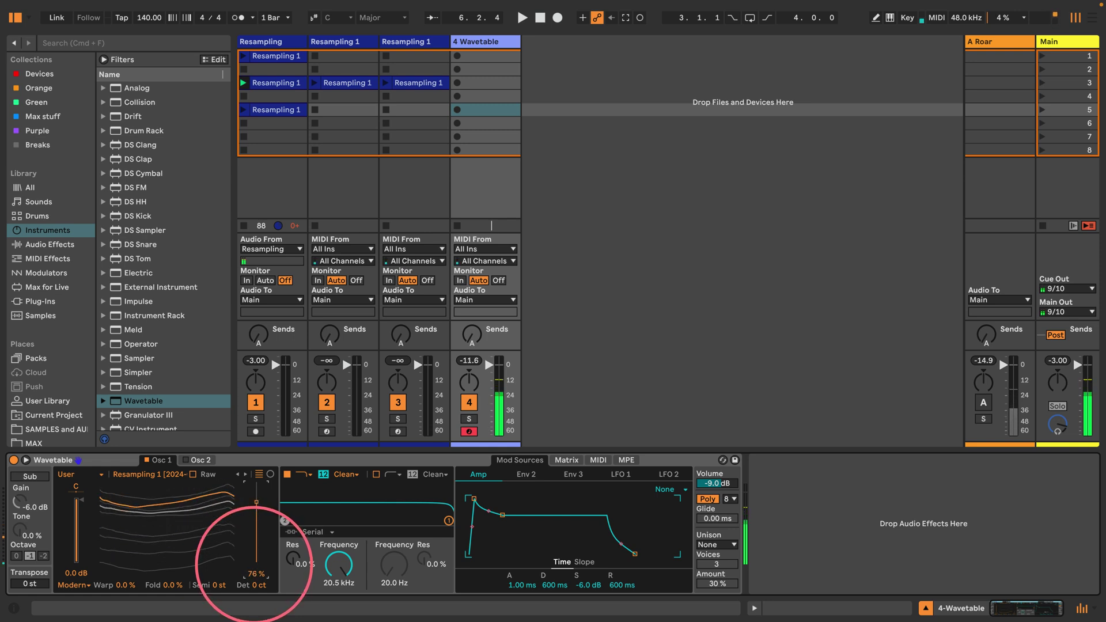
mouse_move(256, 511)
left_mouse_down()
mouse_move(257, 528)
mouse_move(257, 489)
left_mouse_up()
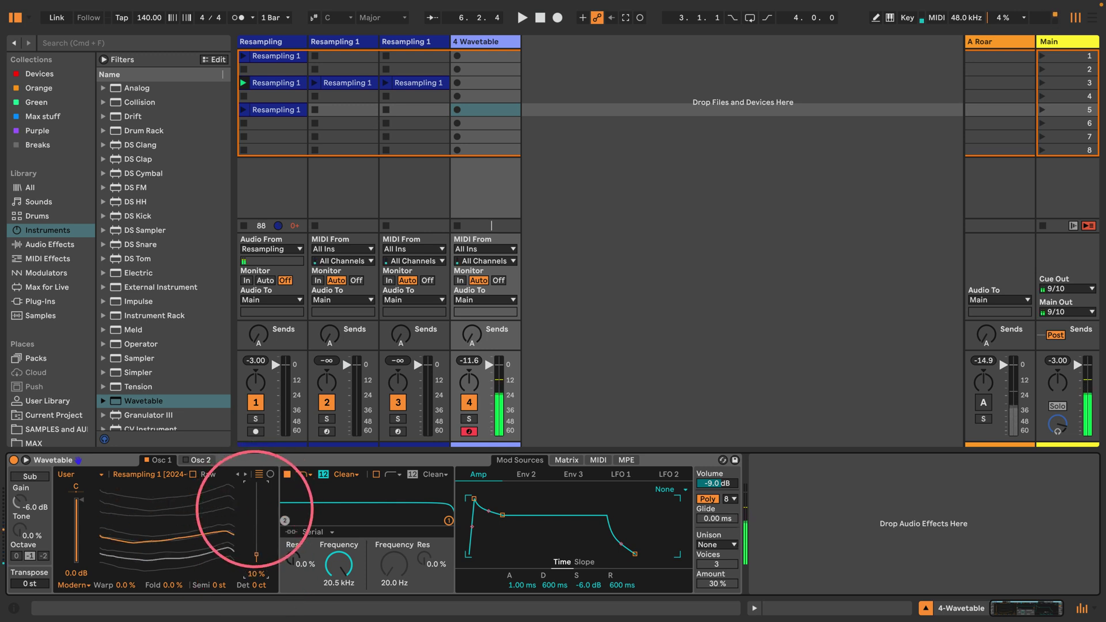
left_click_drag(256, 555, 257, 504)
left_click_drag(714, 487, 712, 472)
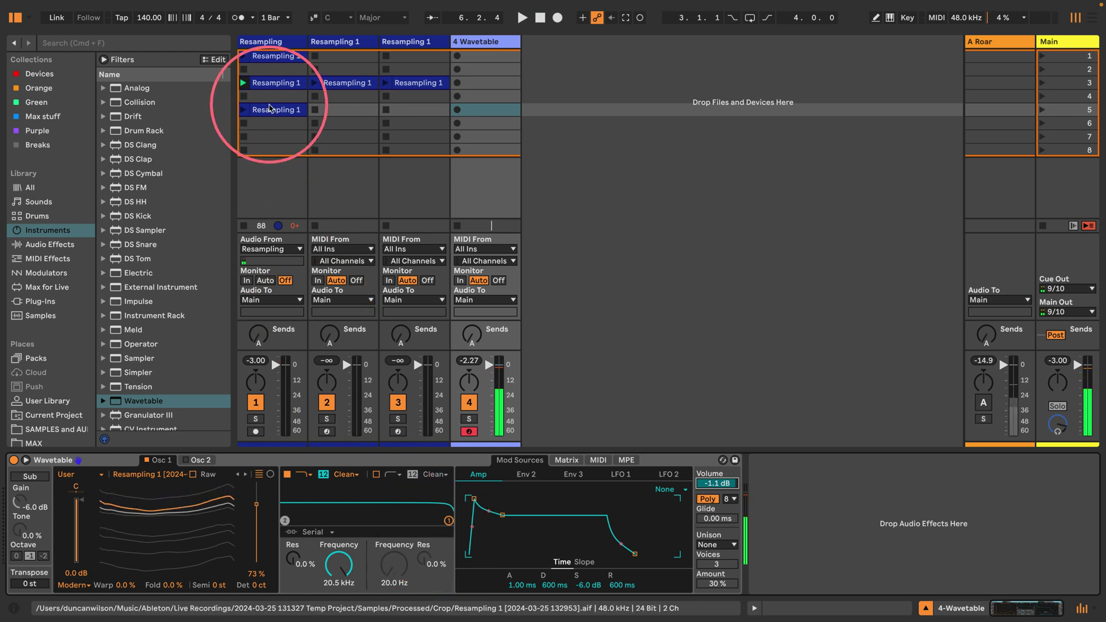
- Copy the looped audio clip from scene 3 to scene 7 and launch the copy
left_click_drag(276, 102, 246, 140)
left_click(244, 136)
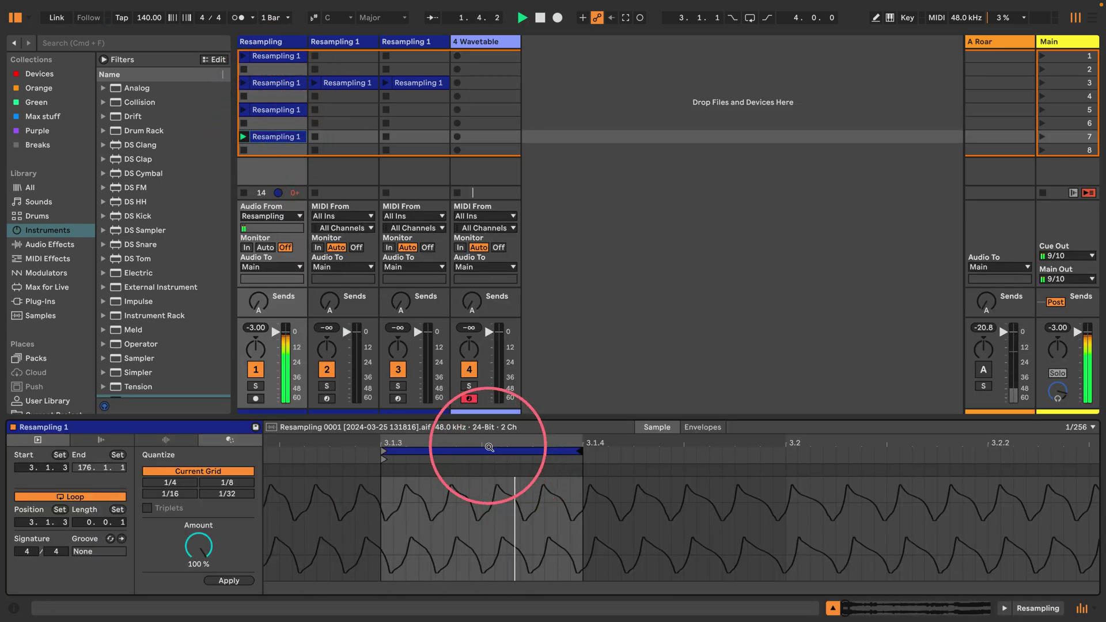
- Move the scene 7 clip's loop to 14.3.2 with a length of 0.0.1 and crop the clip to it
mouse_move(489, 444)
left_mouse_down()
mouse_move(378, 451)
mouse_move(987, 463)
mouse_move(992, 440)
left_mouse_up()
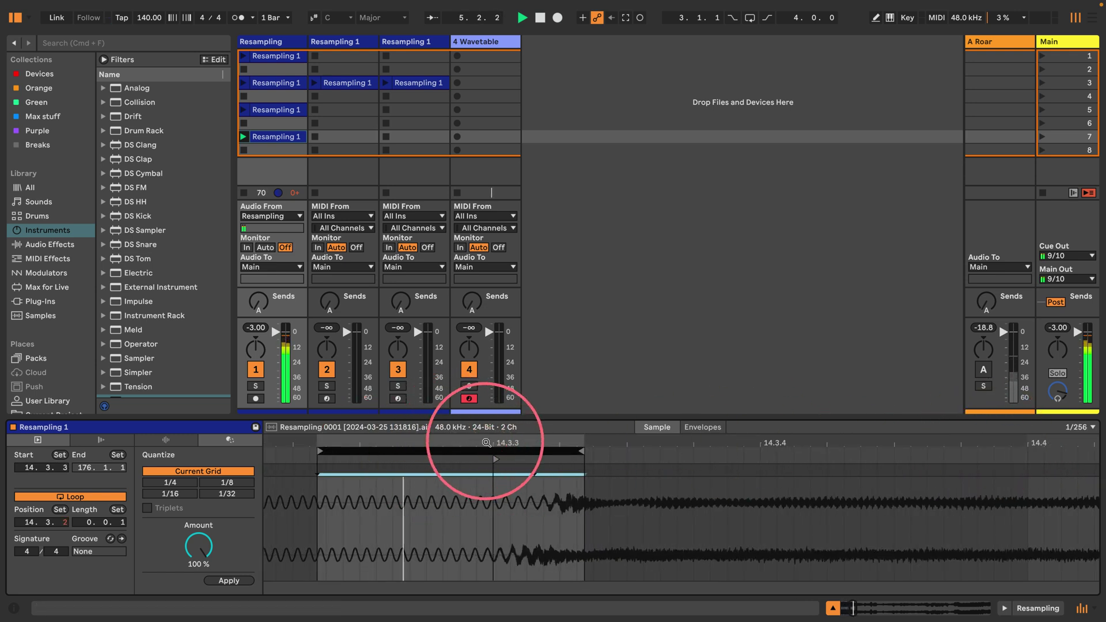
right_click(274, 136)
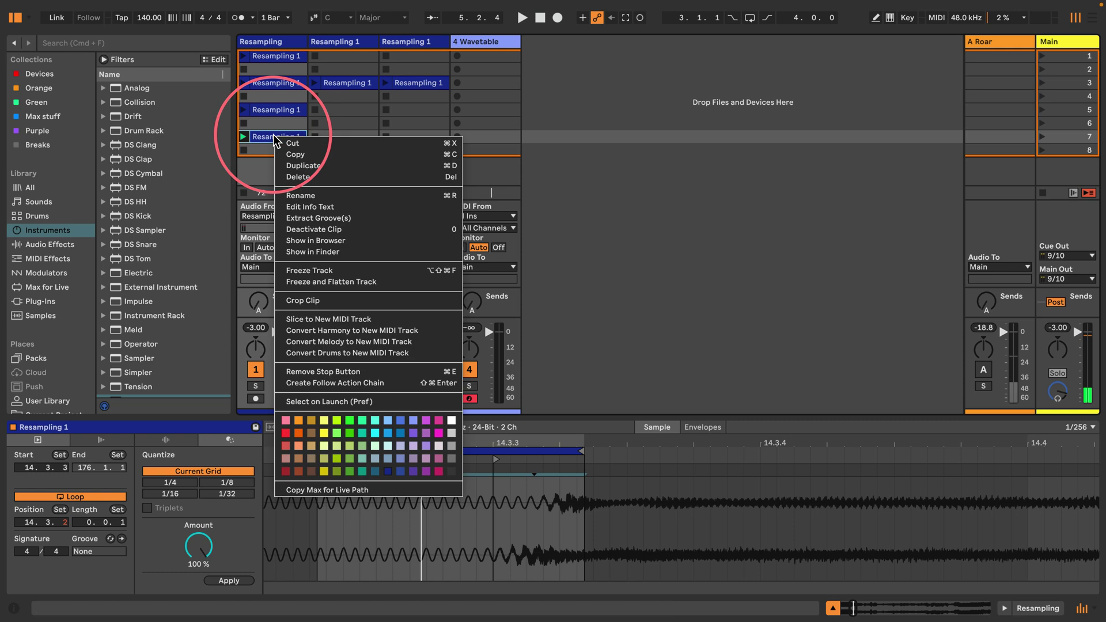
key("Escape")
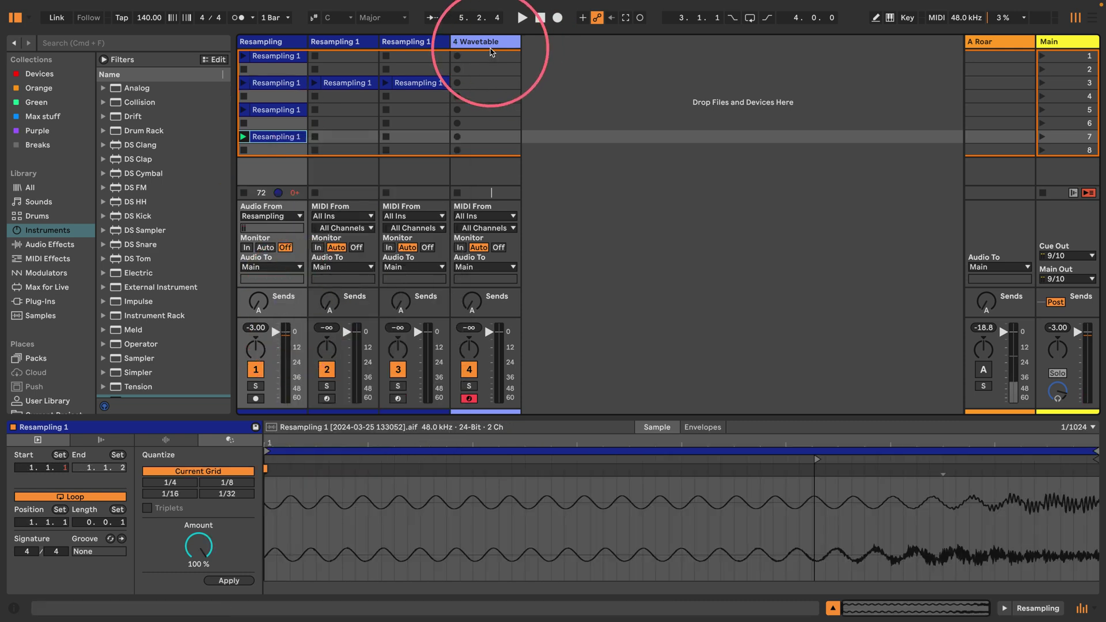
- Duplicate the Wavetable track with the cropped scene 7 clip as its Osc 1 wavetable, set to 16 % position
left_click(478, 41)
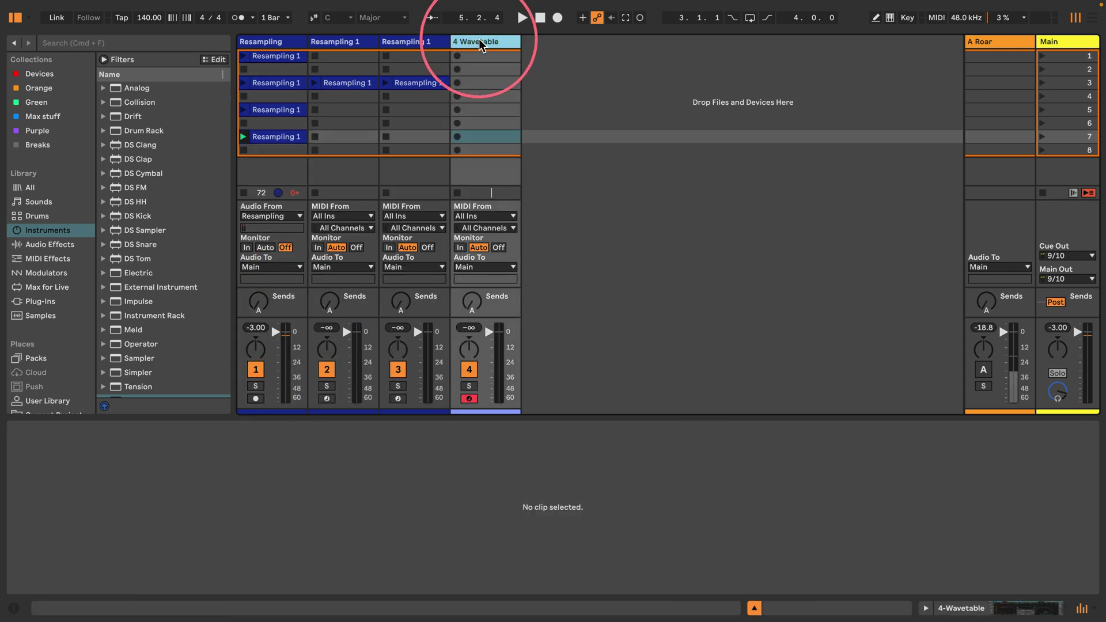
key("super+d")
left_click_drag(273, 134, 164, 545)
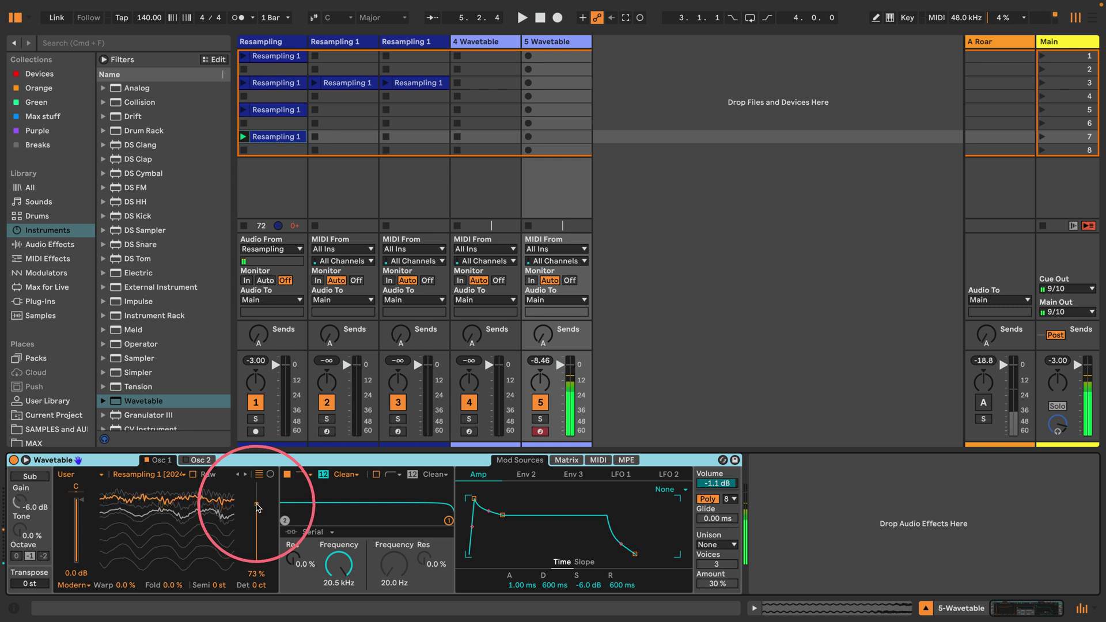
left_click_drag(258, 509, 256, 550)
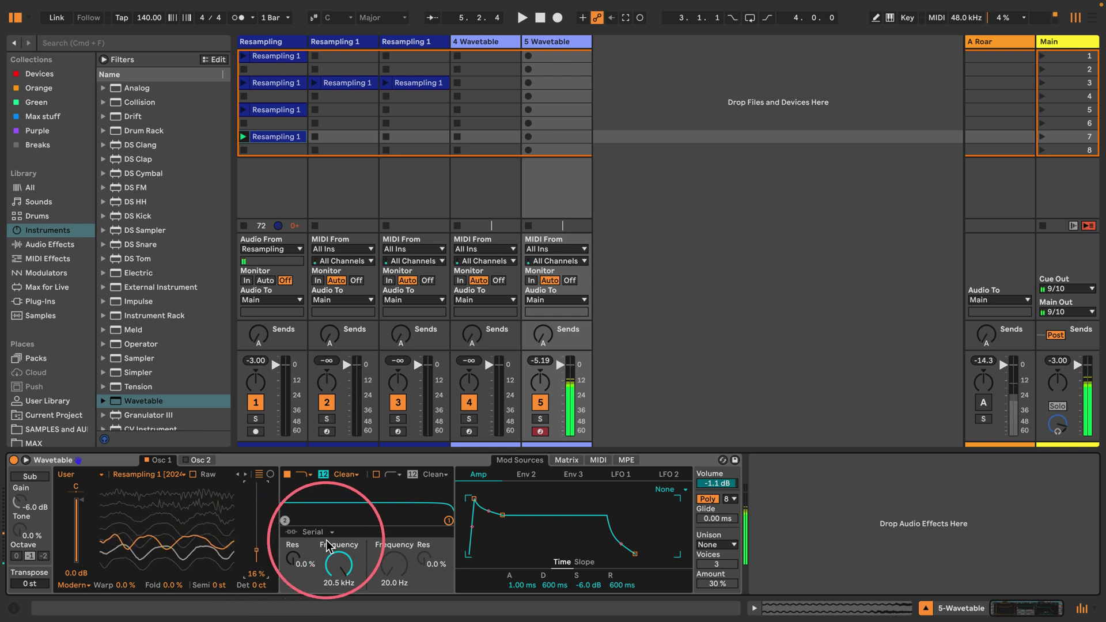
- Show Wavetable's MPE modulation and switch the instrument to Mono with a glide of 634 ms
left_click(567, 459)
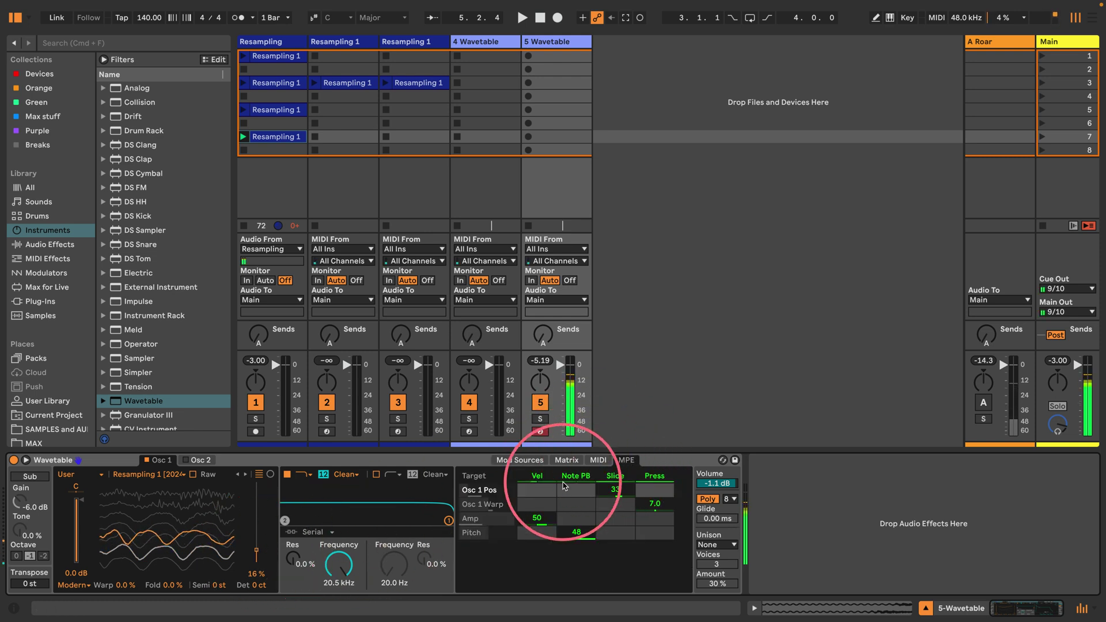
left_click(707, 499)
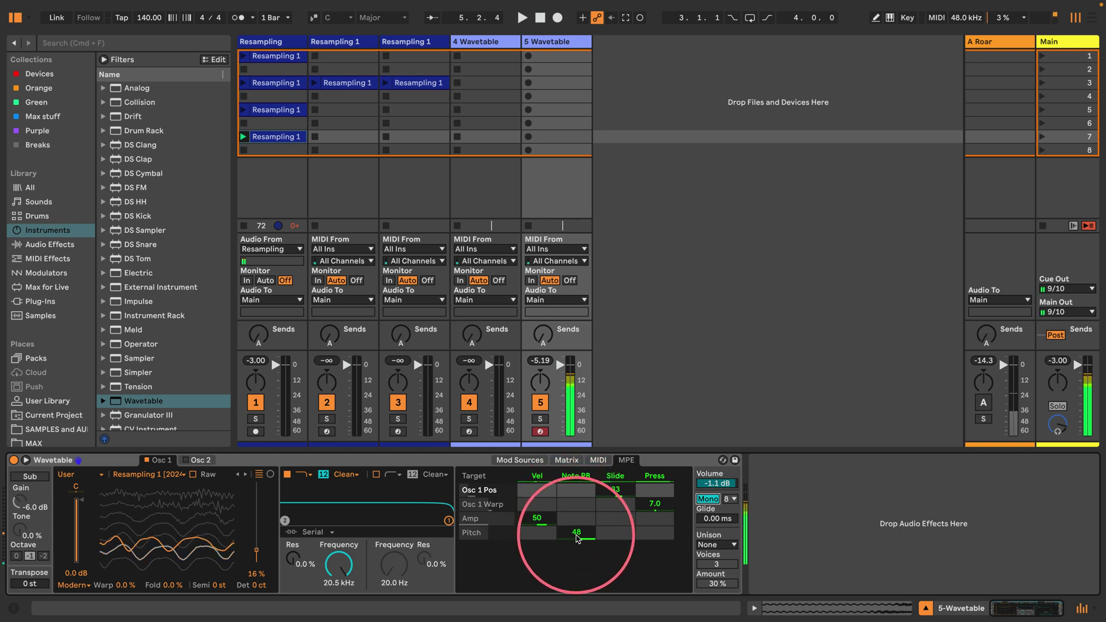
left_click(730, 499)
left_click(704, 523)
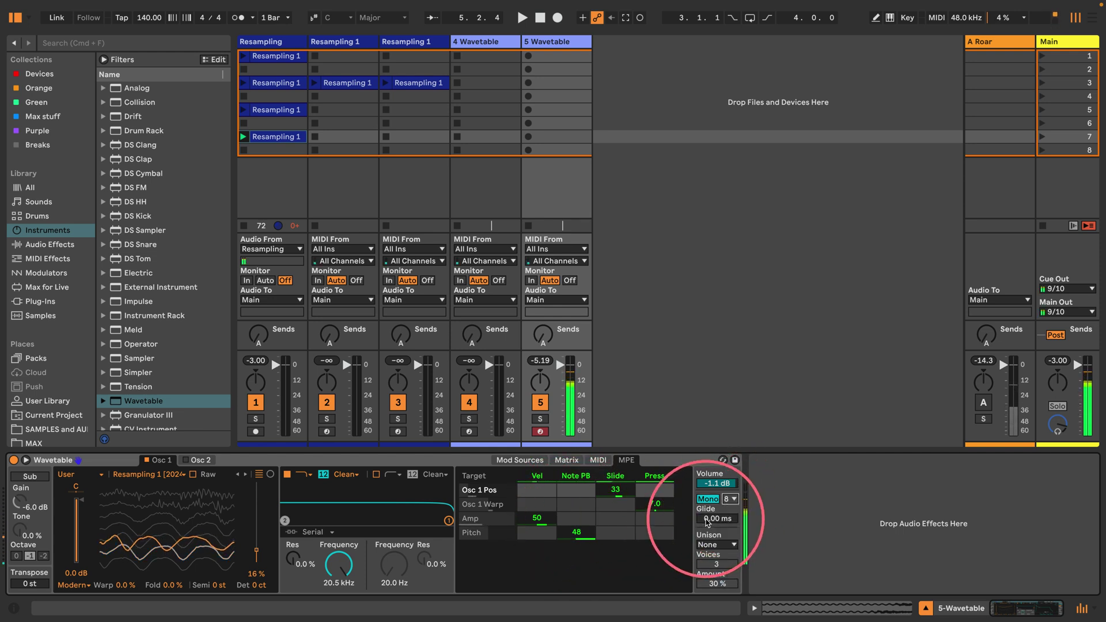
left_click_drag(707, 522, 707, 449)
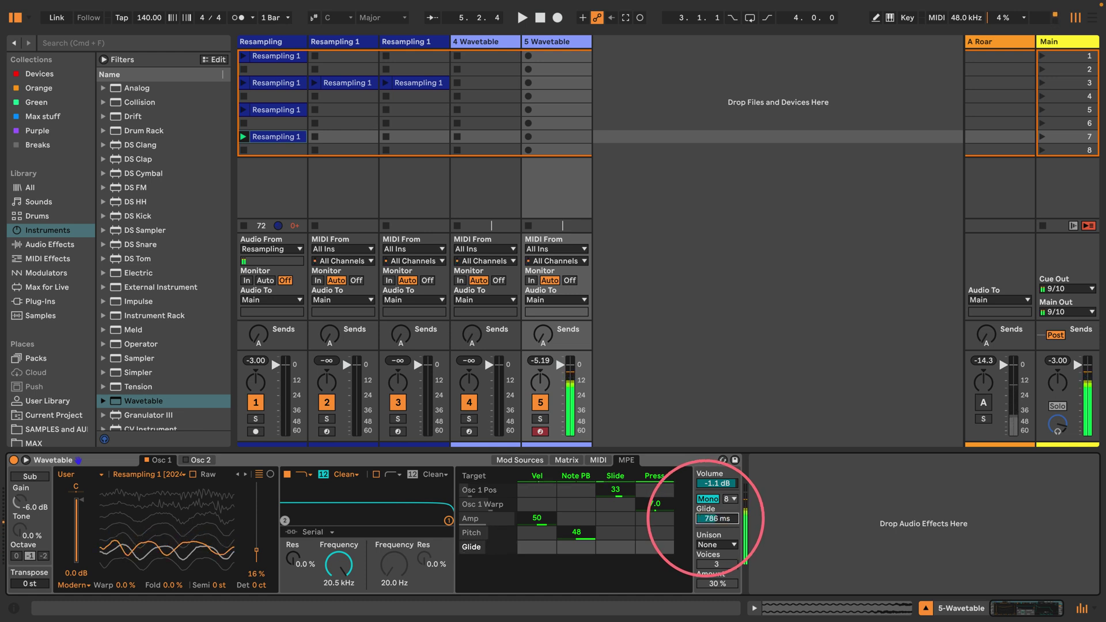
left_click_drag(706, 518, 705, 523)
- Modulate Osc 1 Pos by -14 from Note PB and by 100 from Slide
left_click(576, 489)
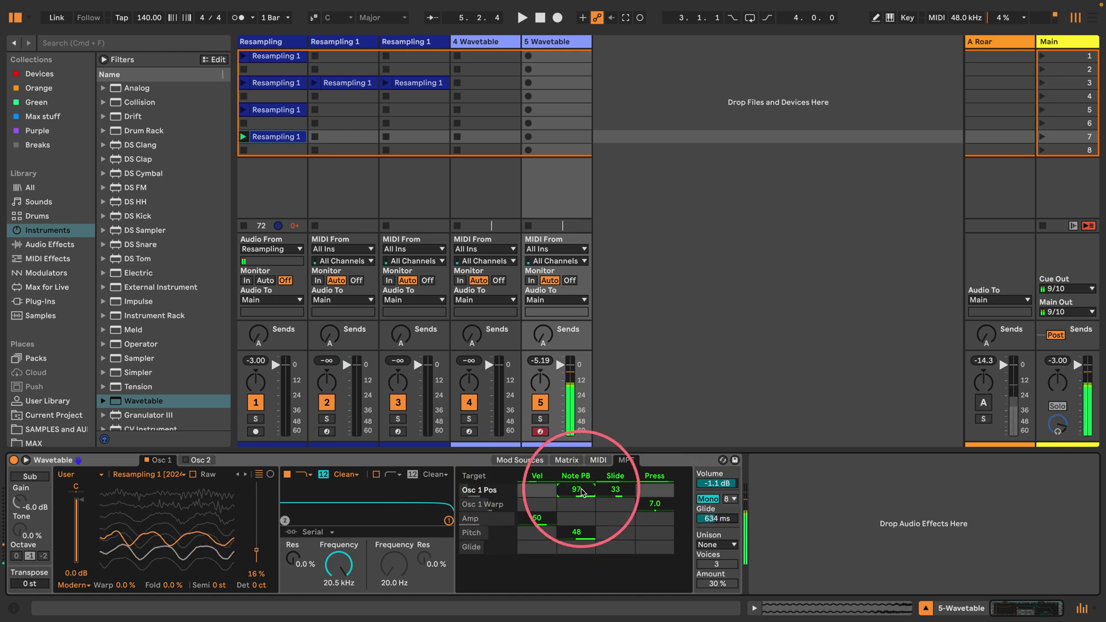
left_click_drag(582, 492, 612, 451)
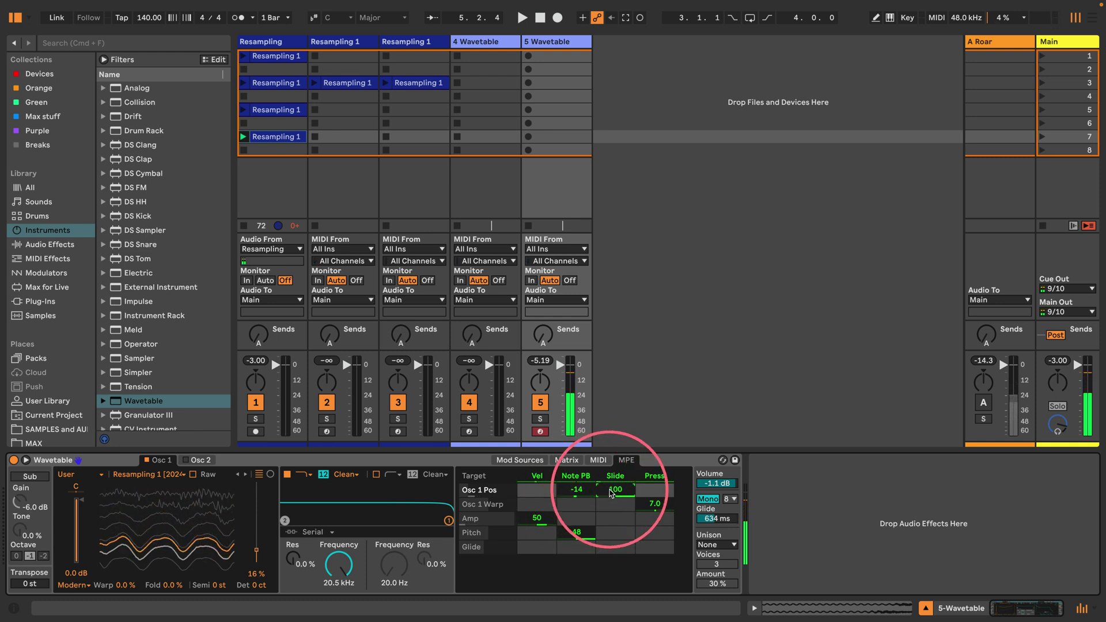